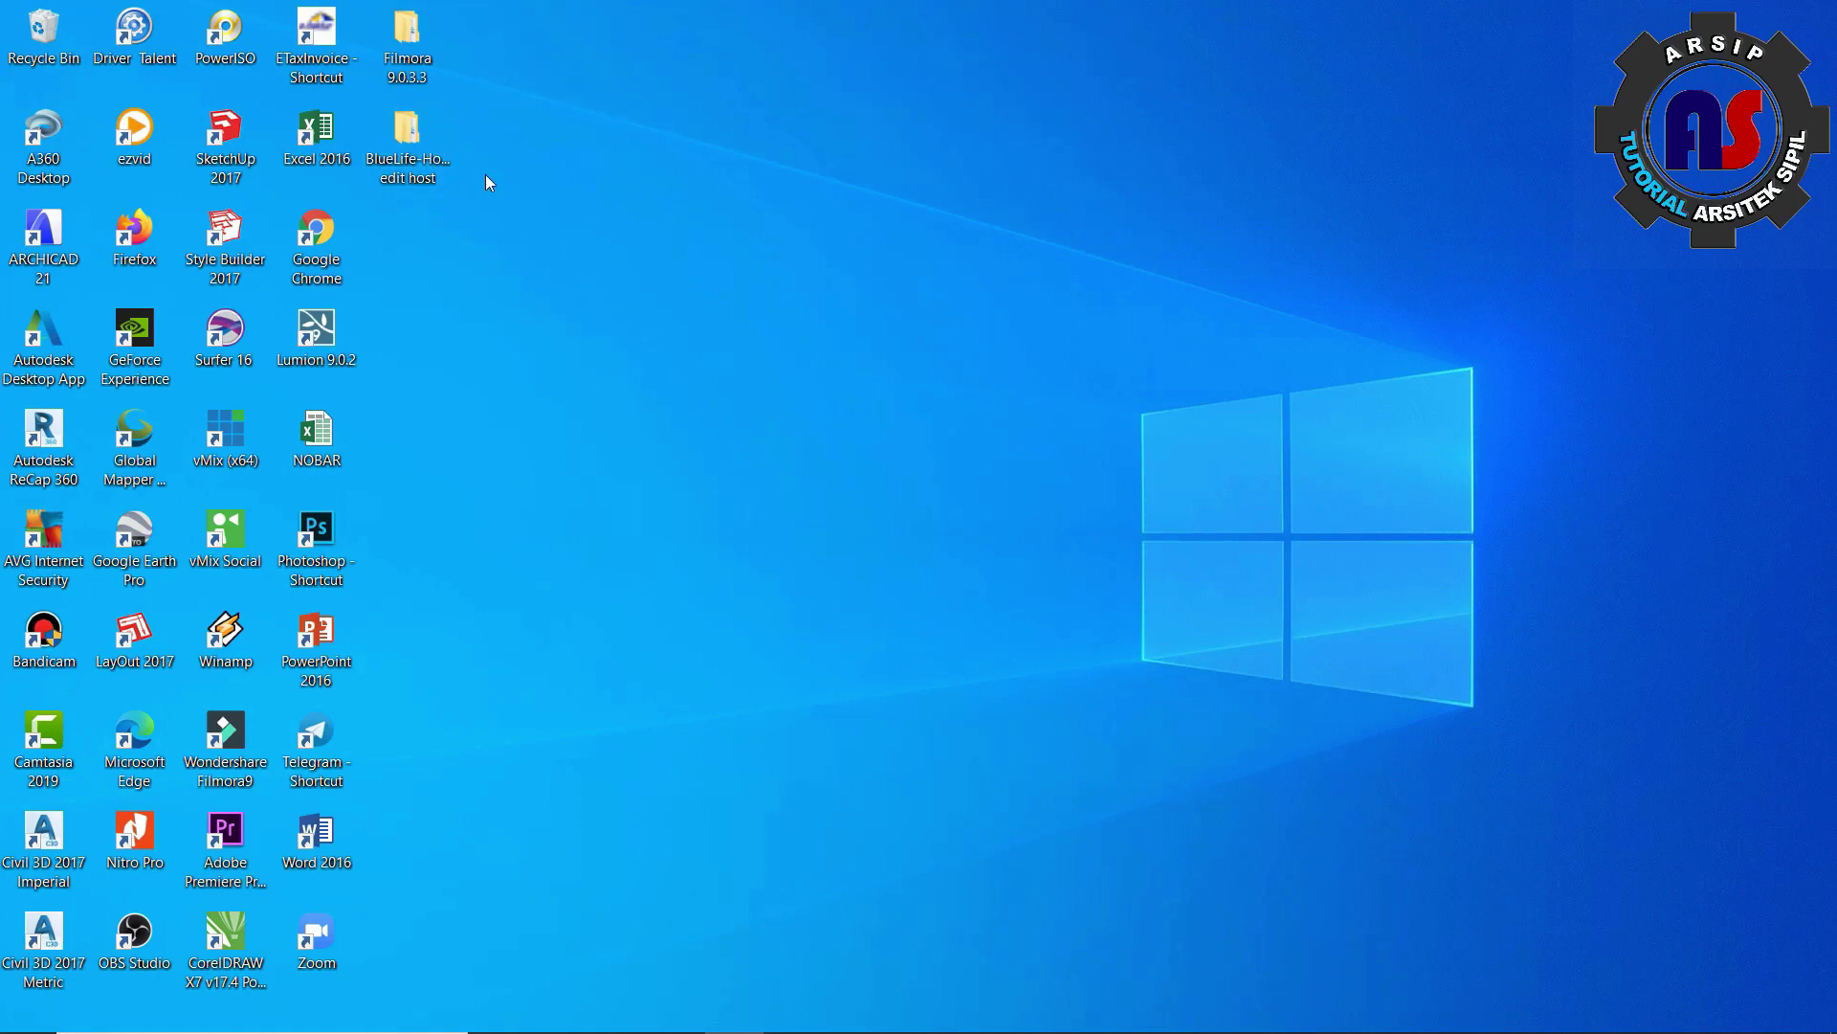
Open the Filmora 9.0.3.3 folder on the desktop and the folder of the same name inside it
double_click(409, 140)
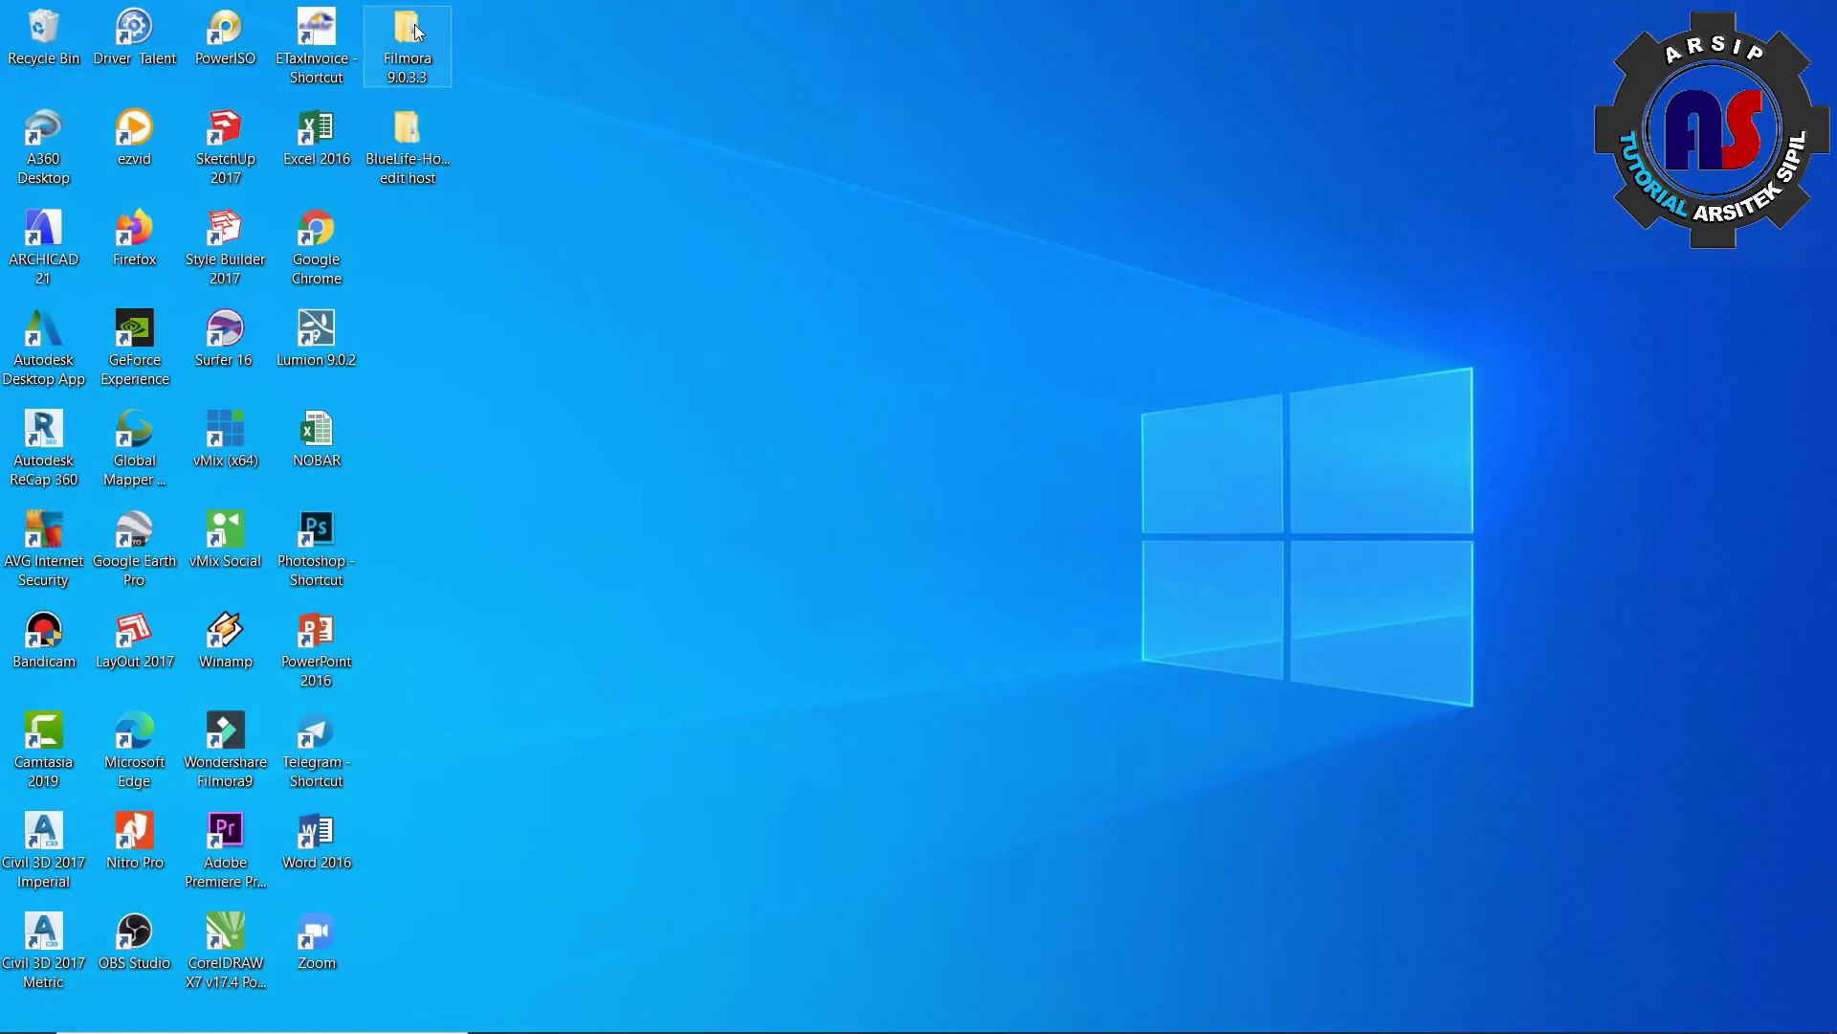
double_click(414, 31)
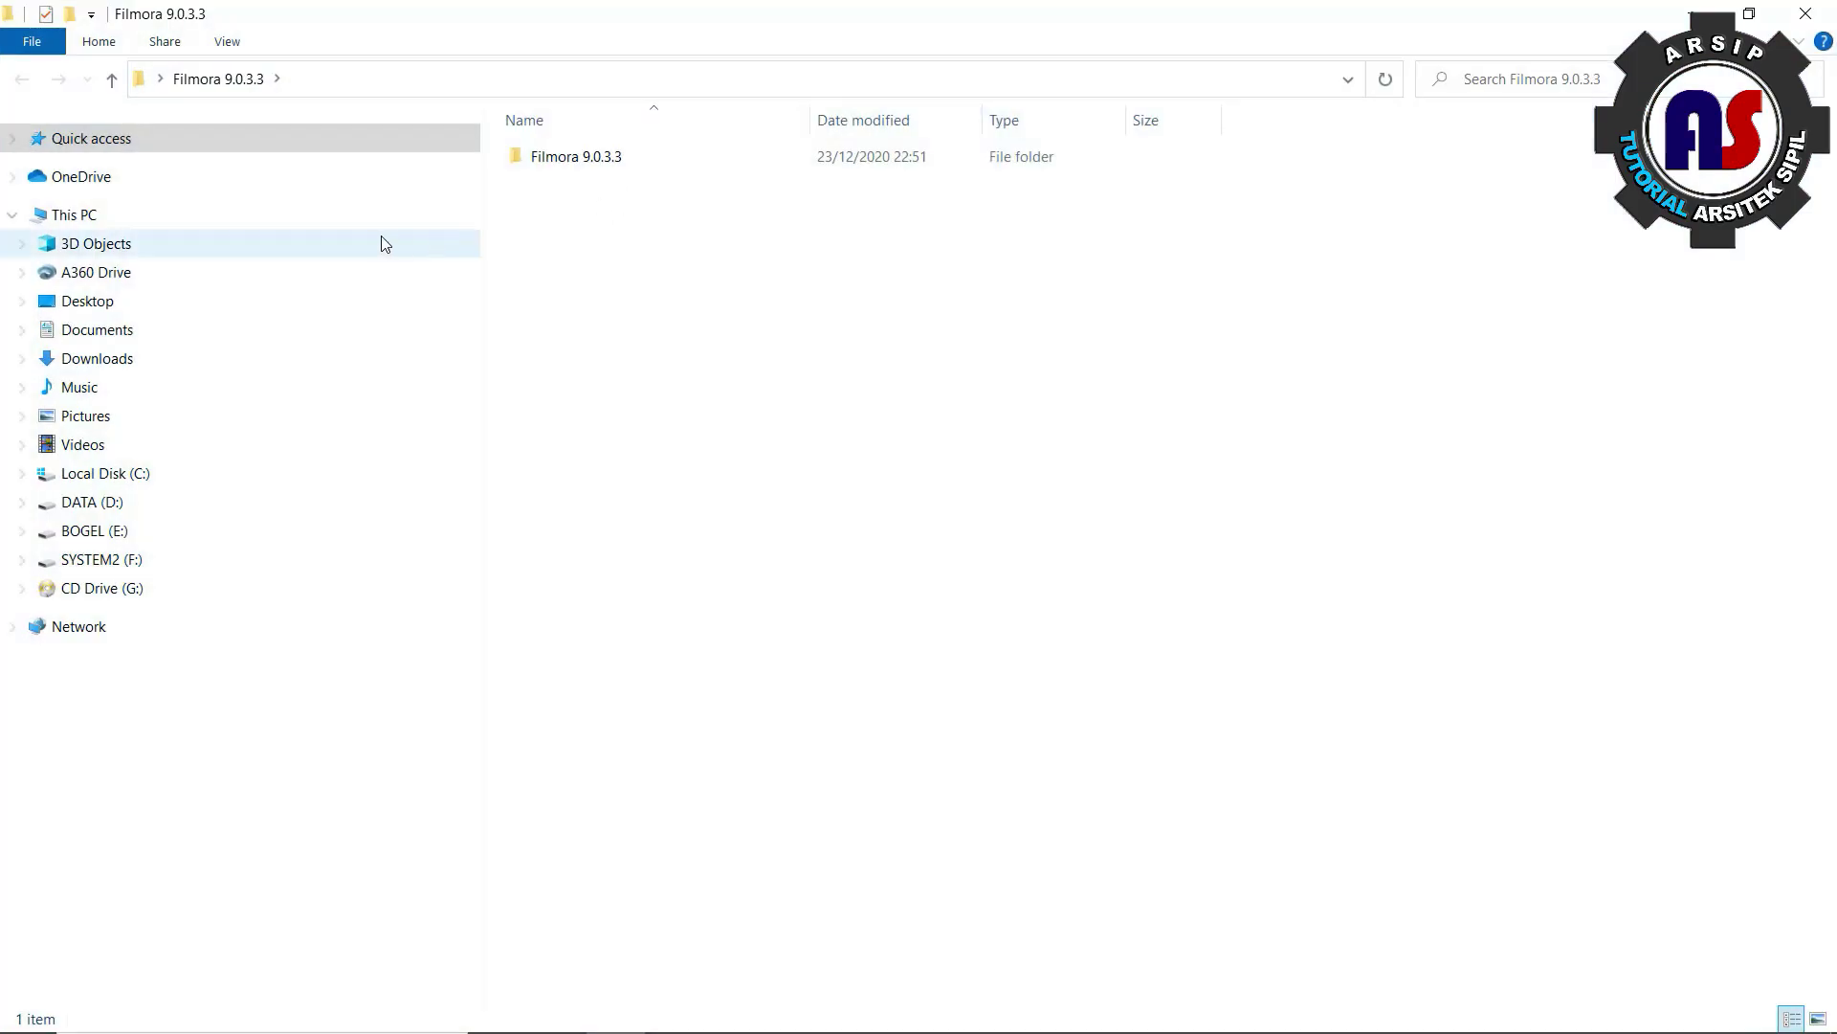
double_click(553, 170)
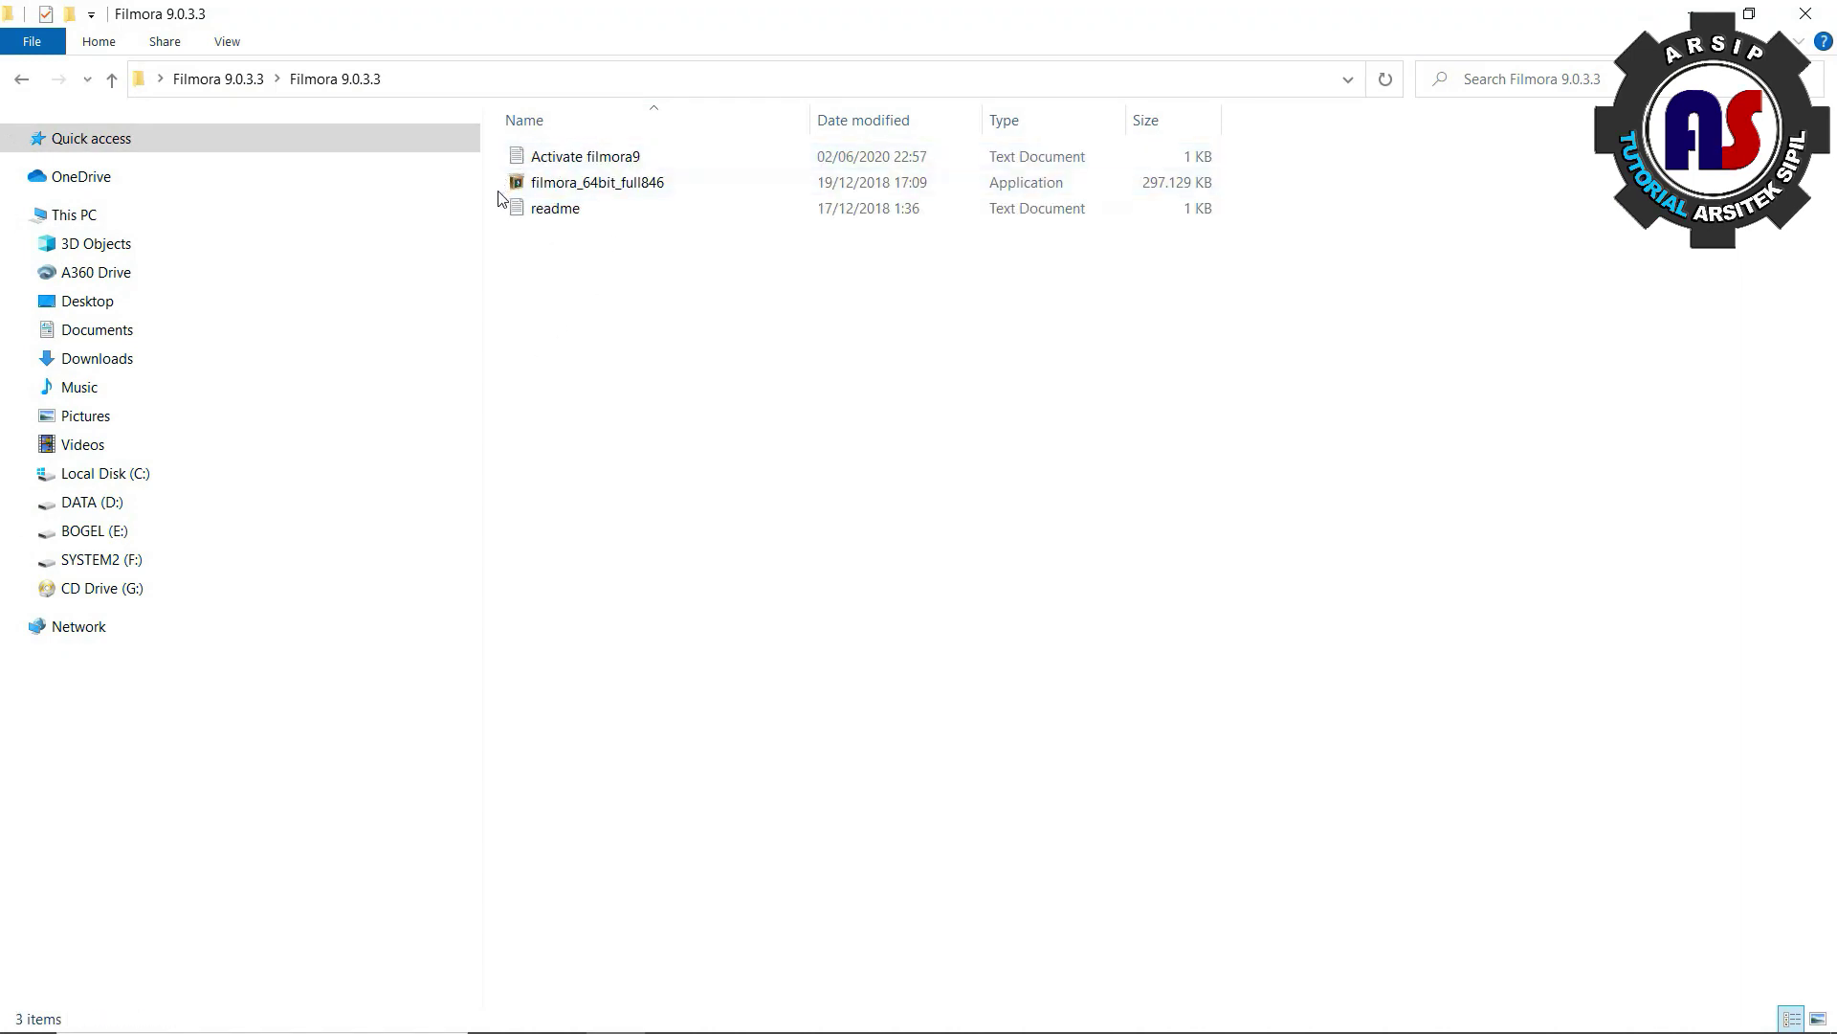
Show the available launch options, including running as administrator, for the filmora_64bit_full846 installer, and dismiss them
left_click(579, 190)
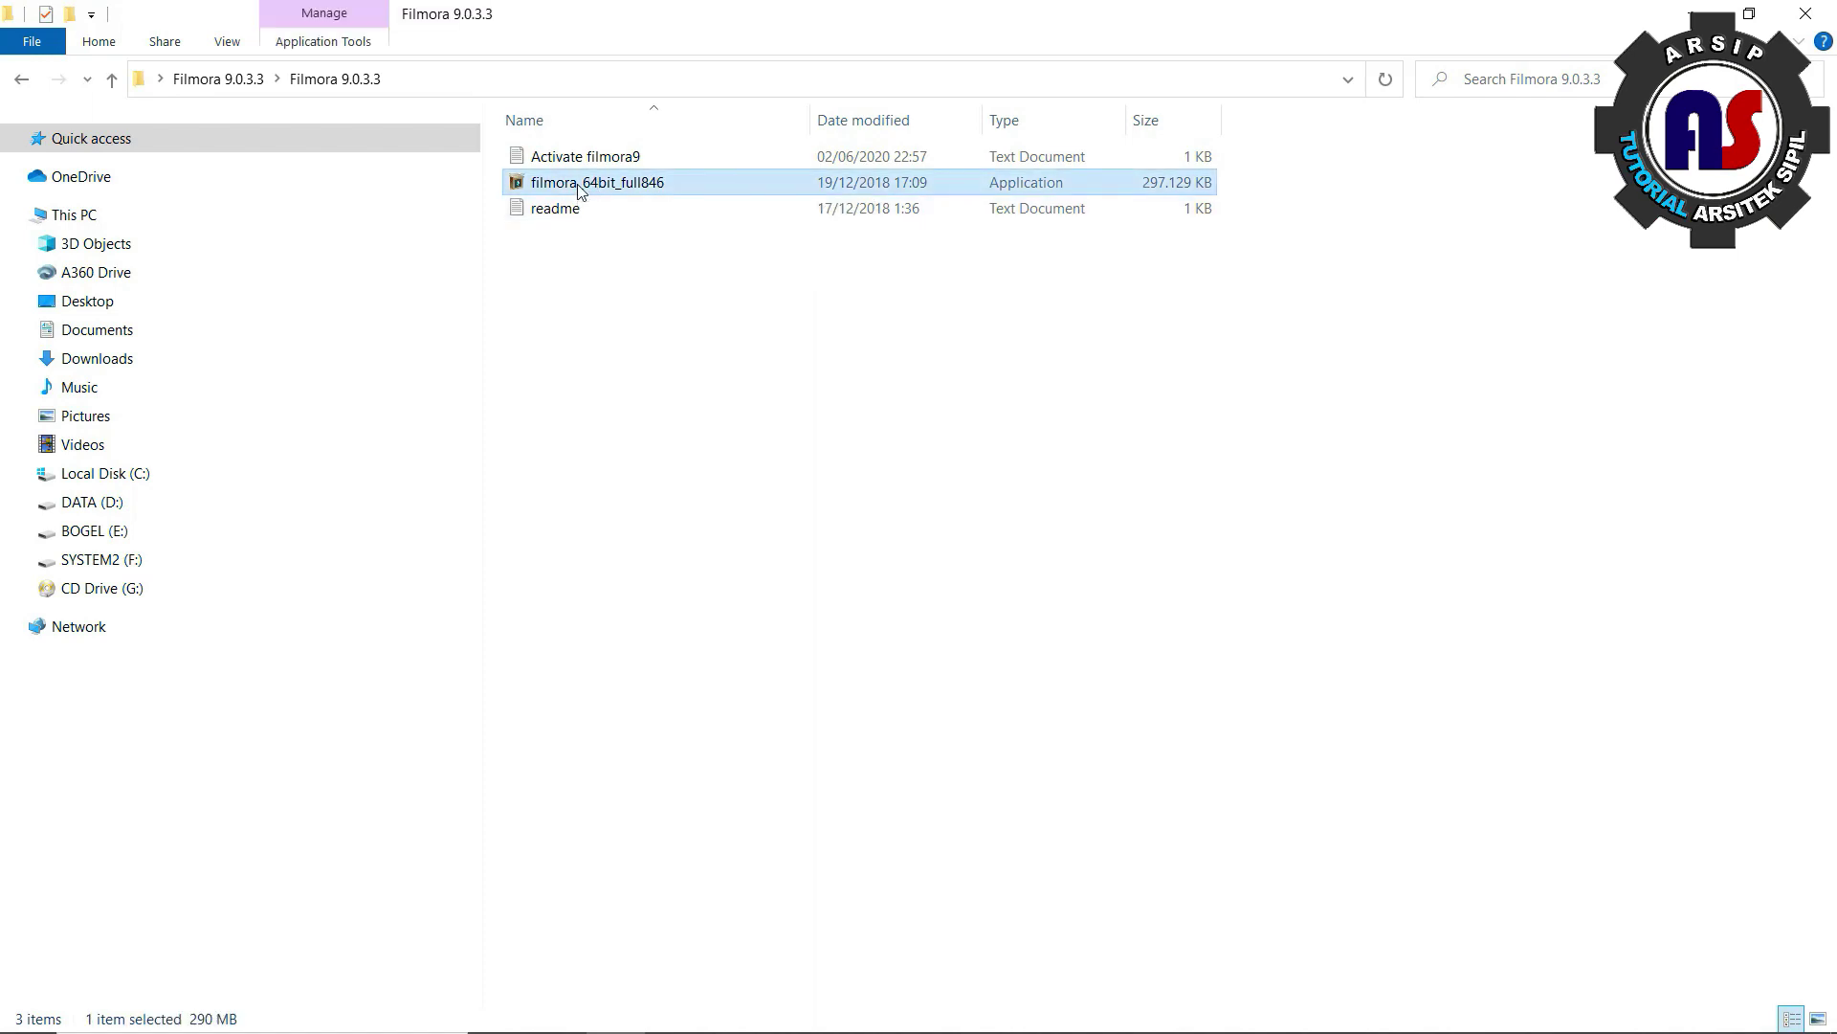
right_click(579, 191)
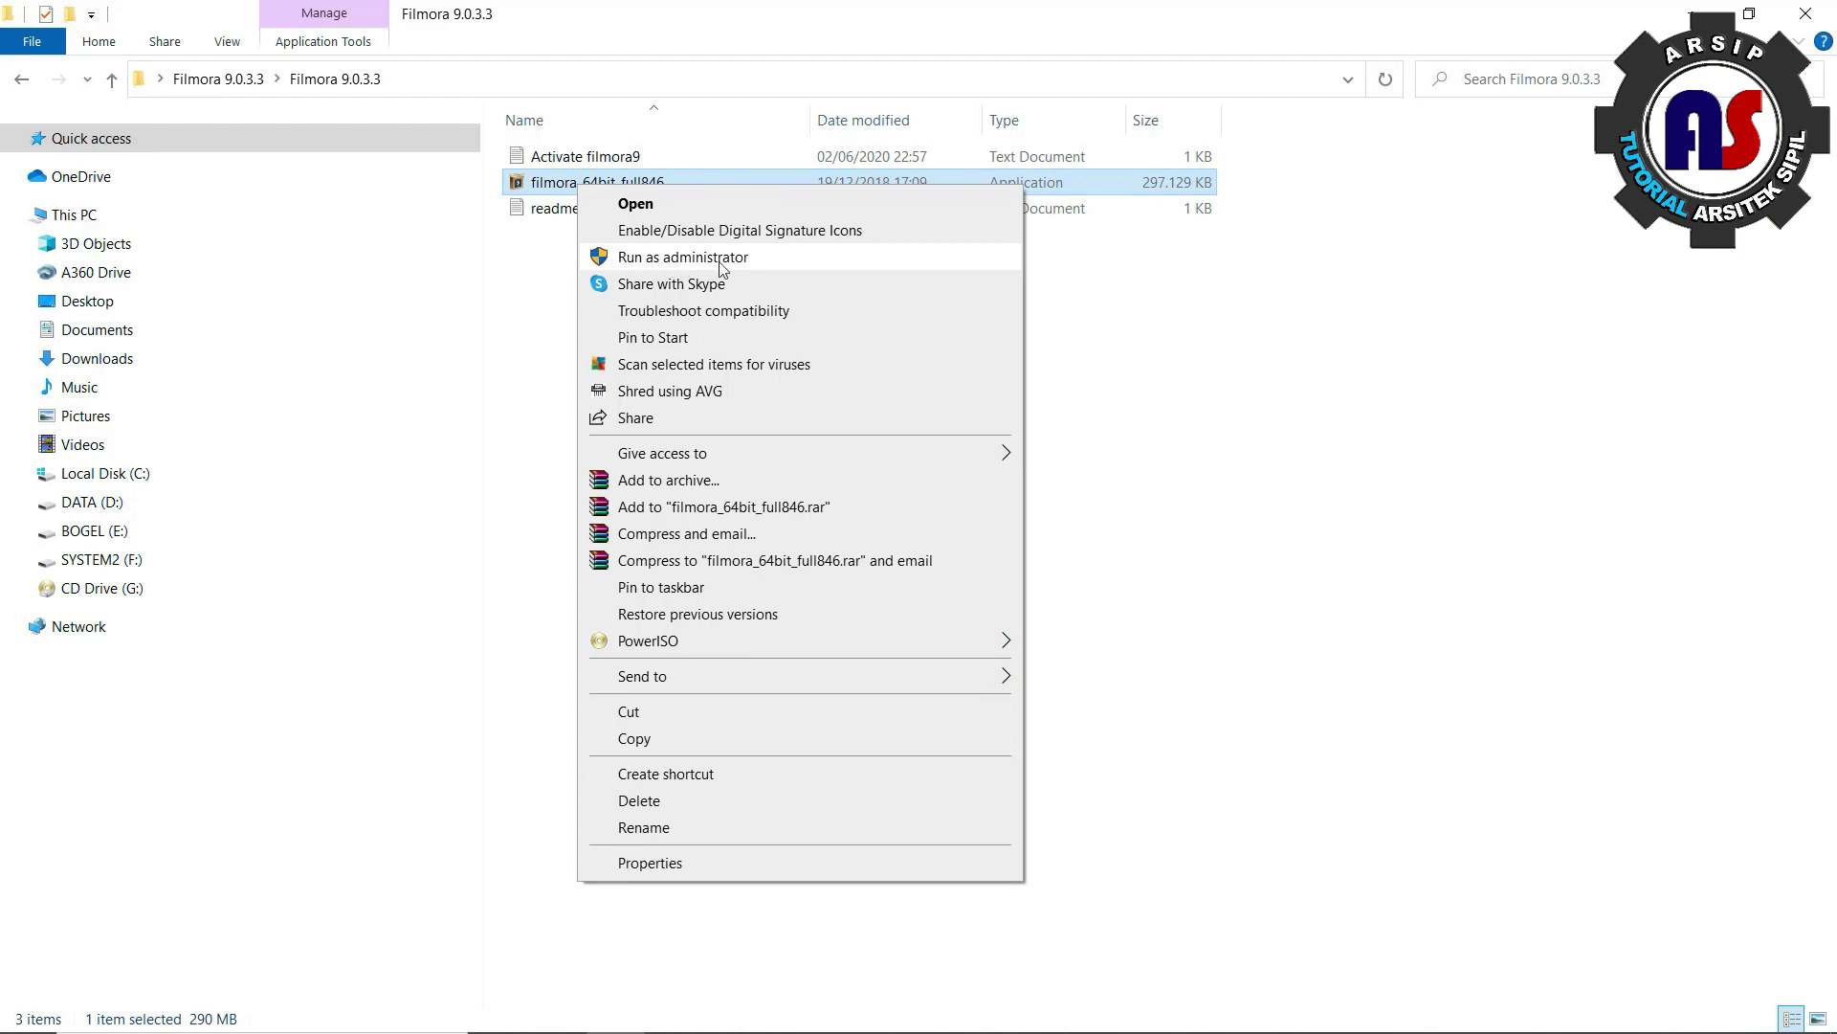
left_click(1213, 328)
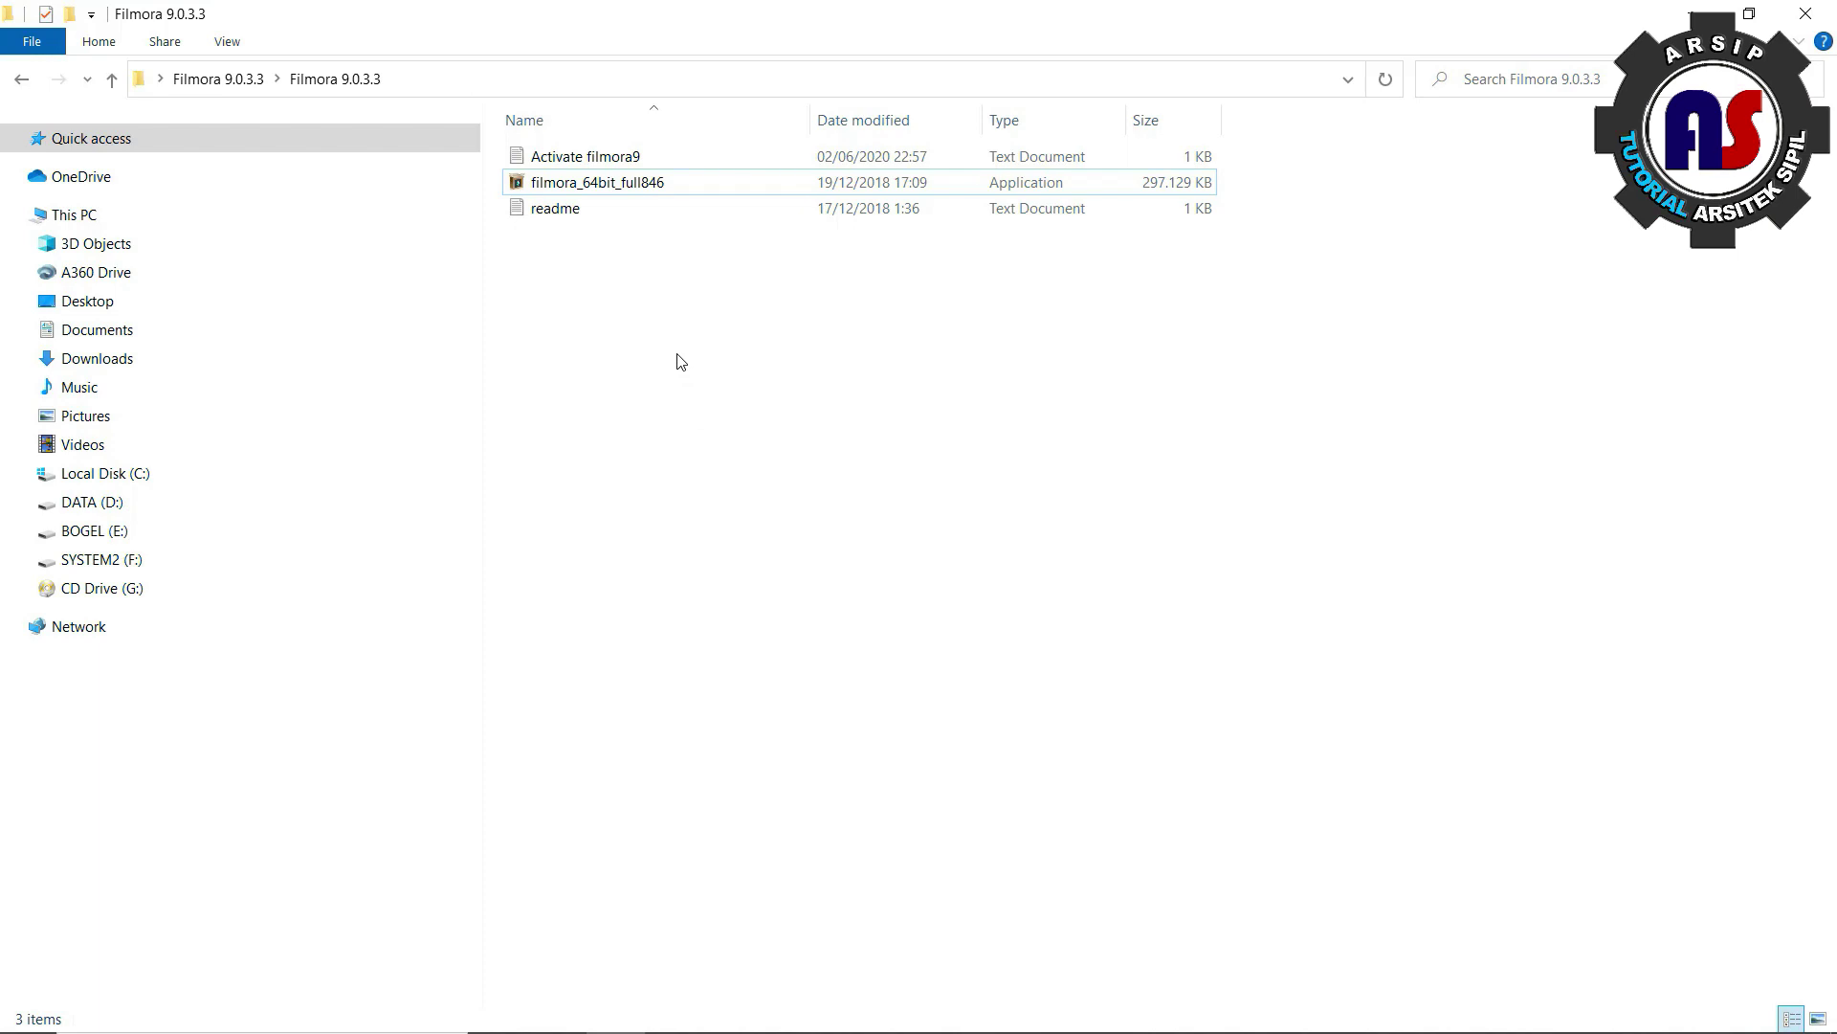
Open the Activate filmora9 text file, move its window higher and minimize the folder window behind it
double_click(599, 159)
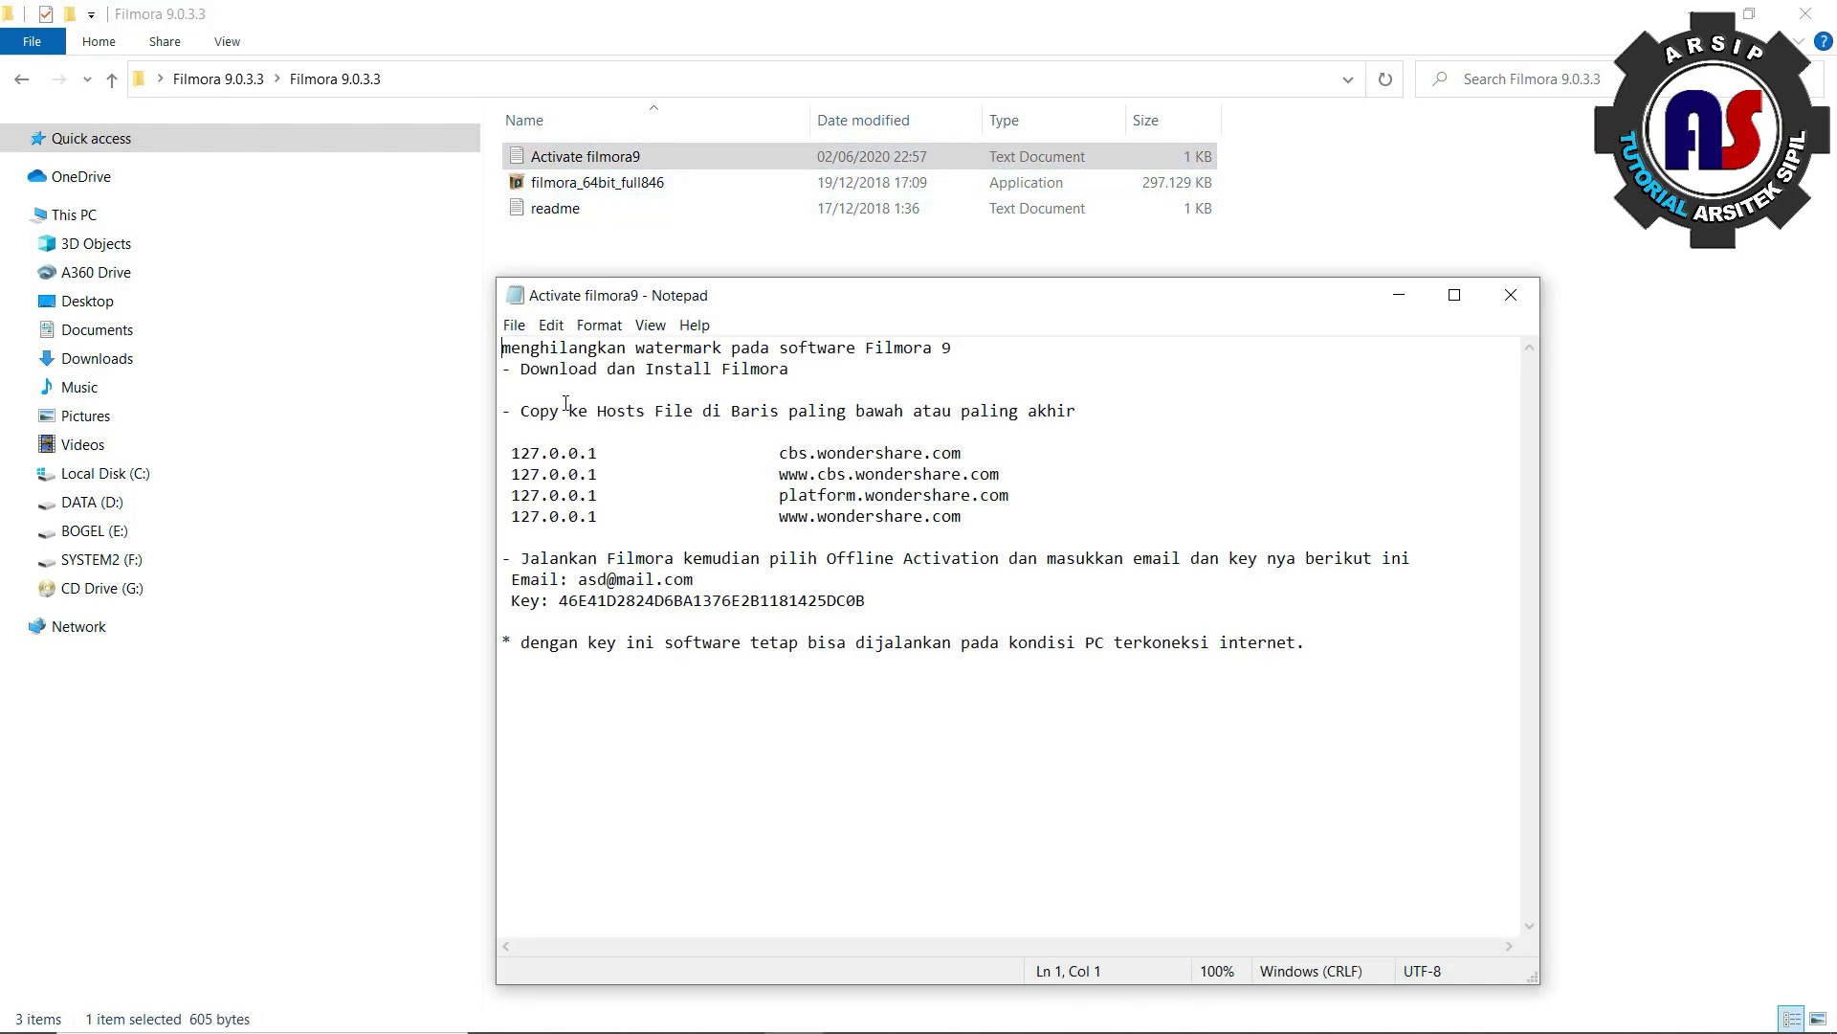
left_click_drag(864, 307, 827, 202)
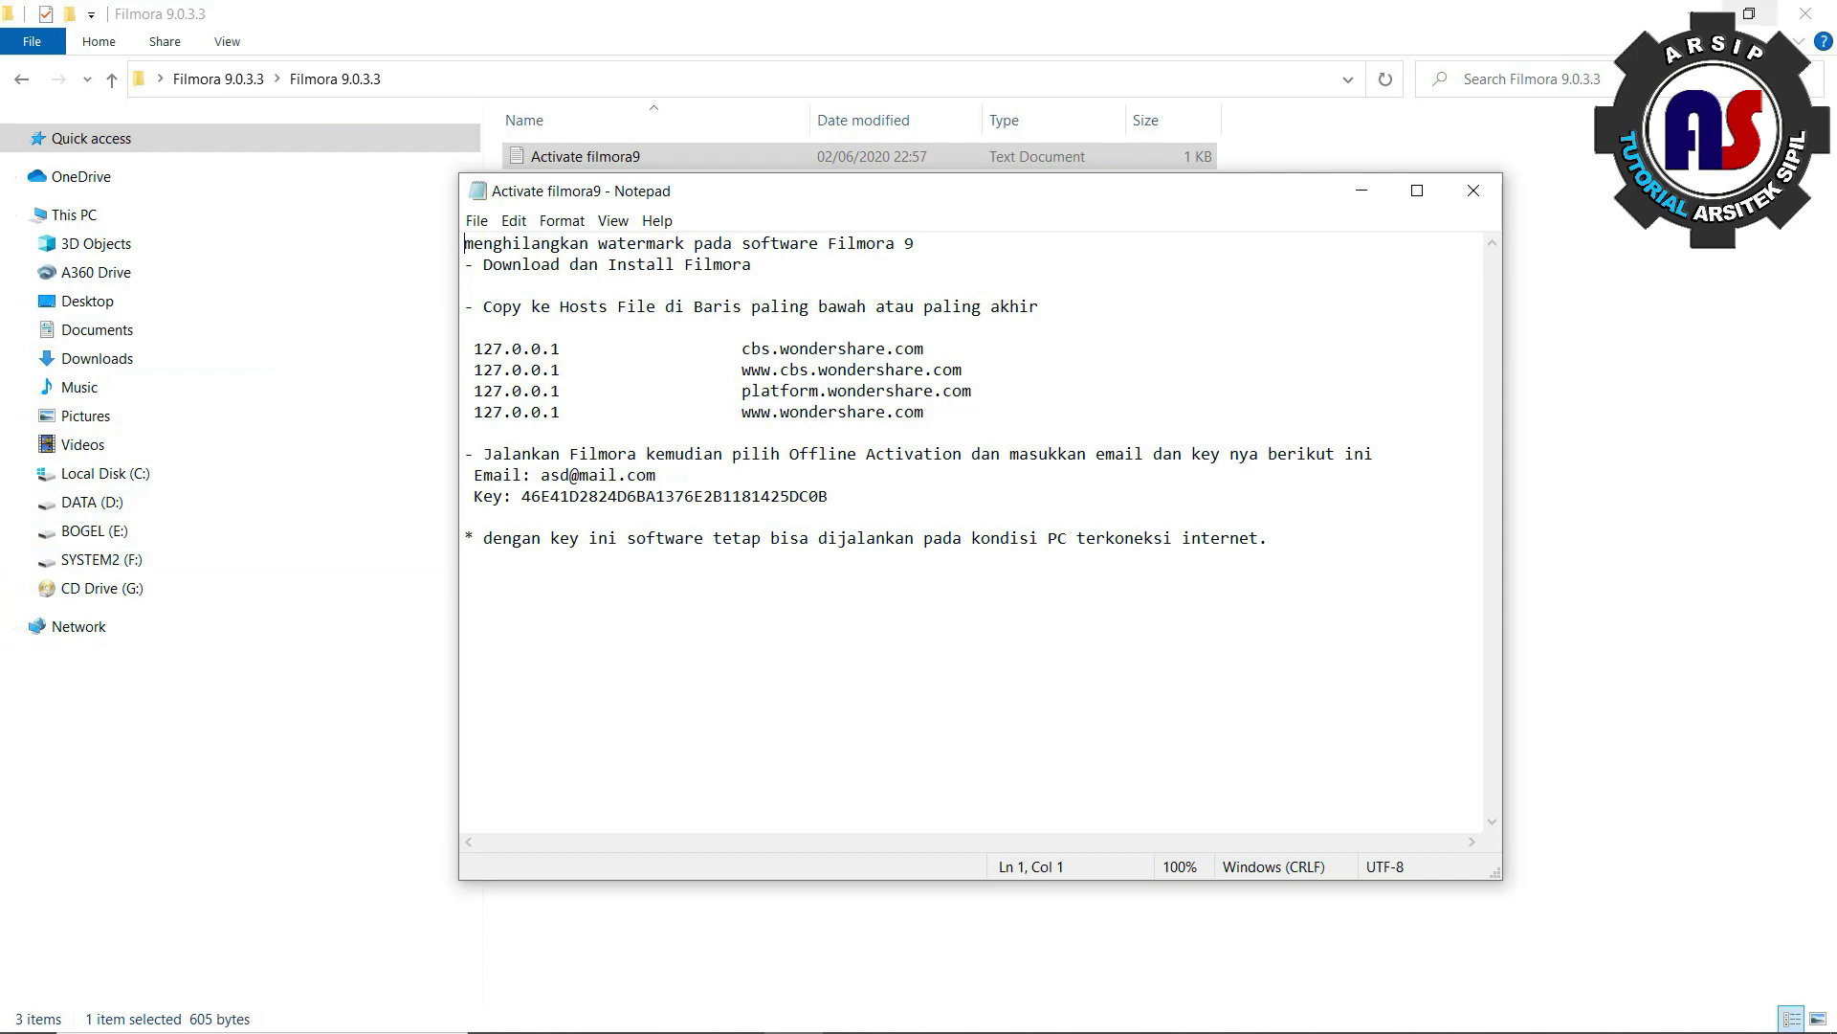
left_click(1690, 14)
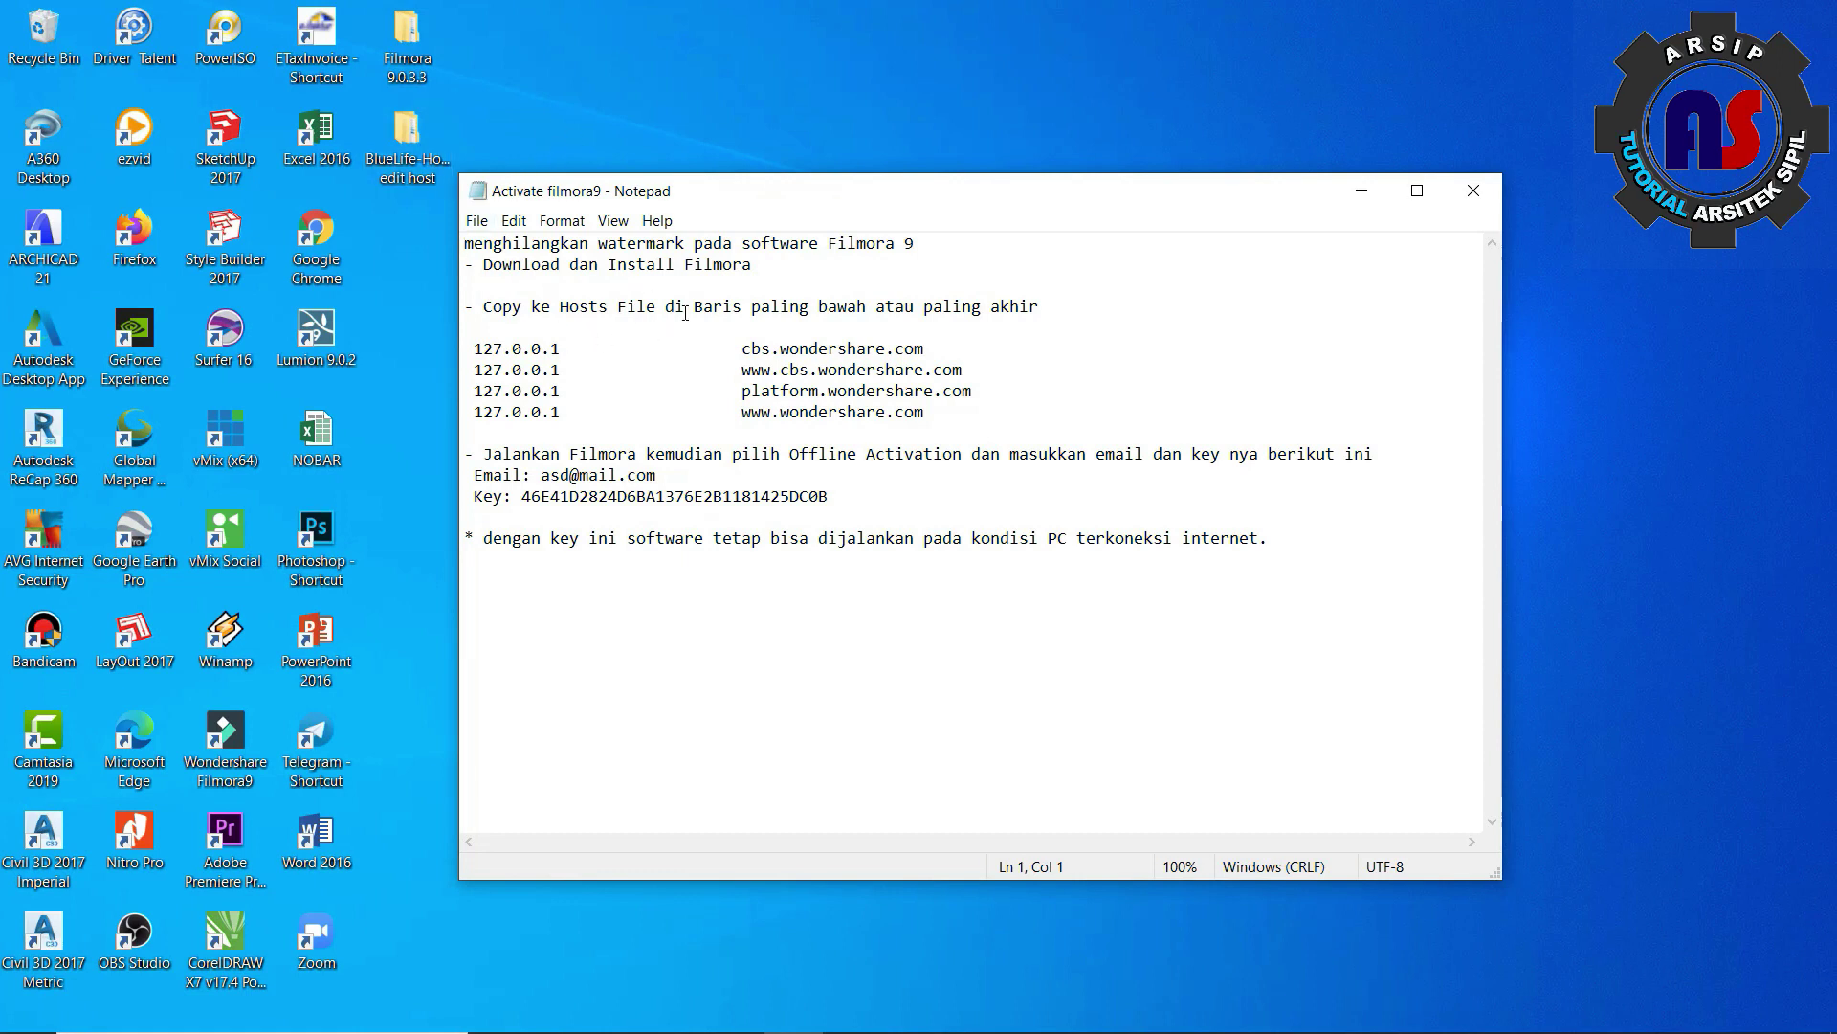
Launch the HostsEditor application from the bl_hosts_editor folder inside the BlueLife hosts editor folder and minimize the folder window
double_click(421, 139)
double_click(562, 159)
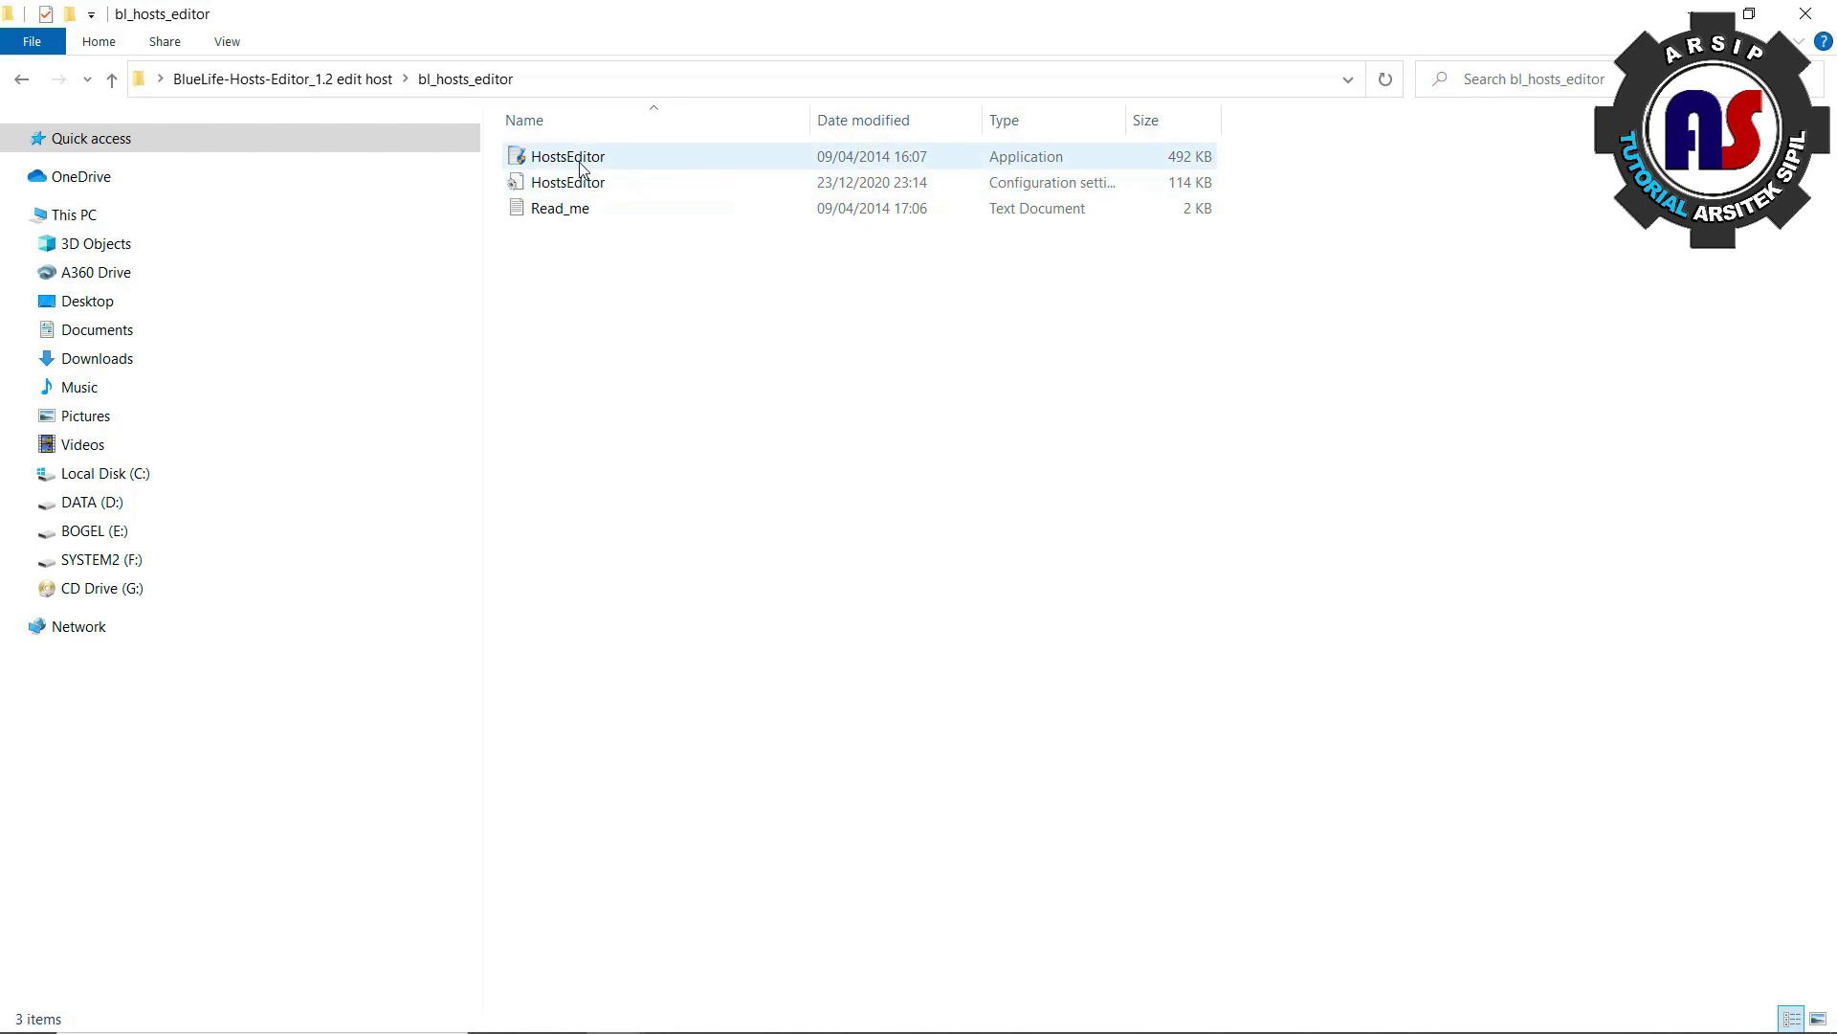
double_click(580, 164)
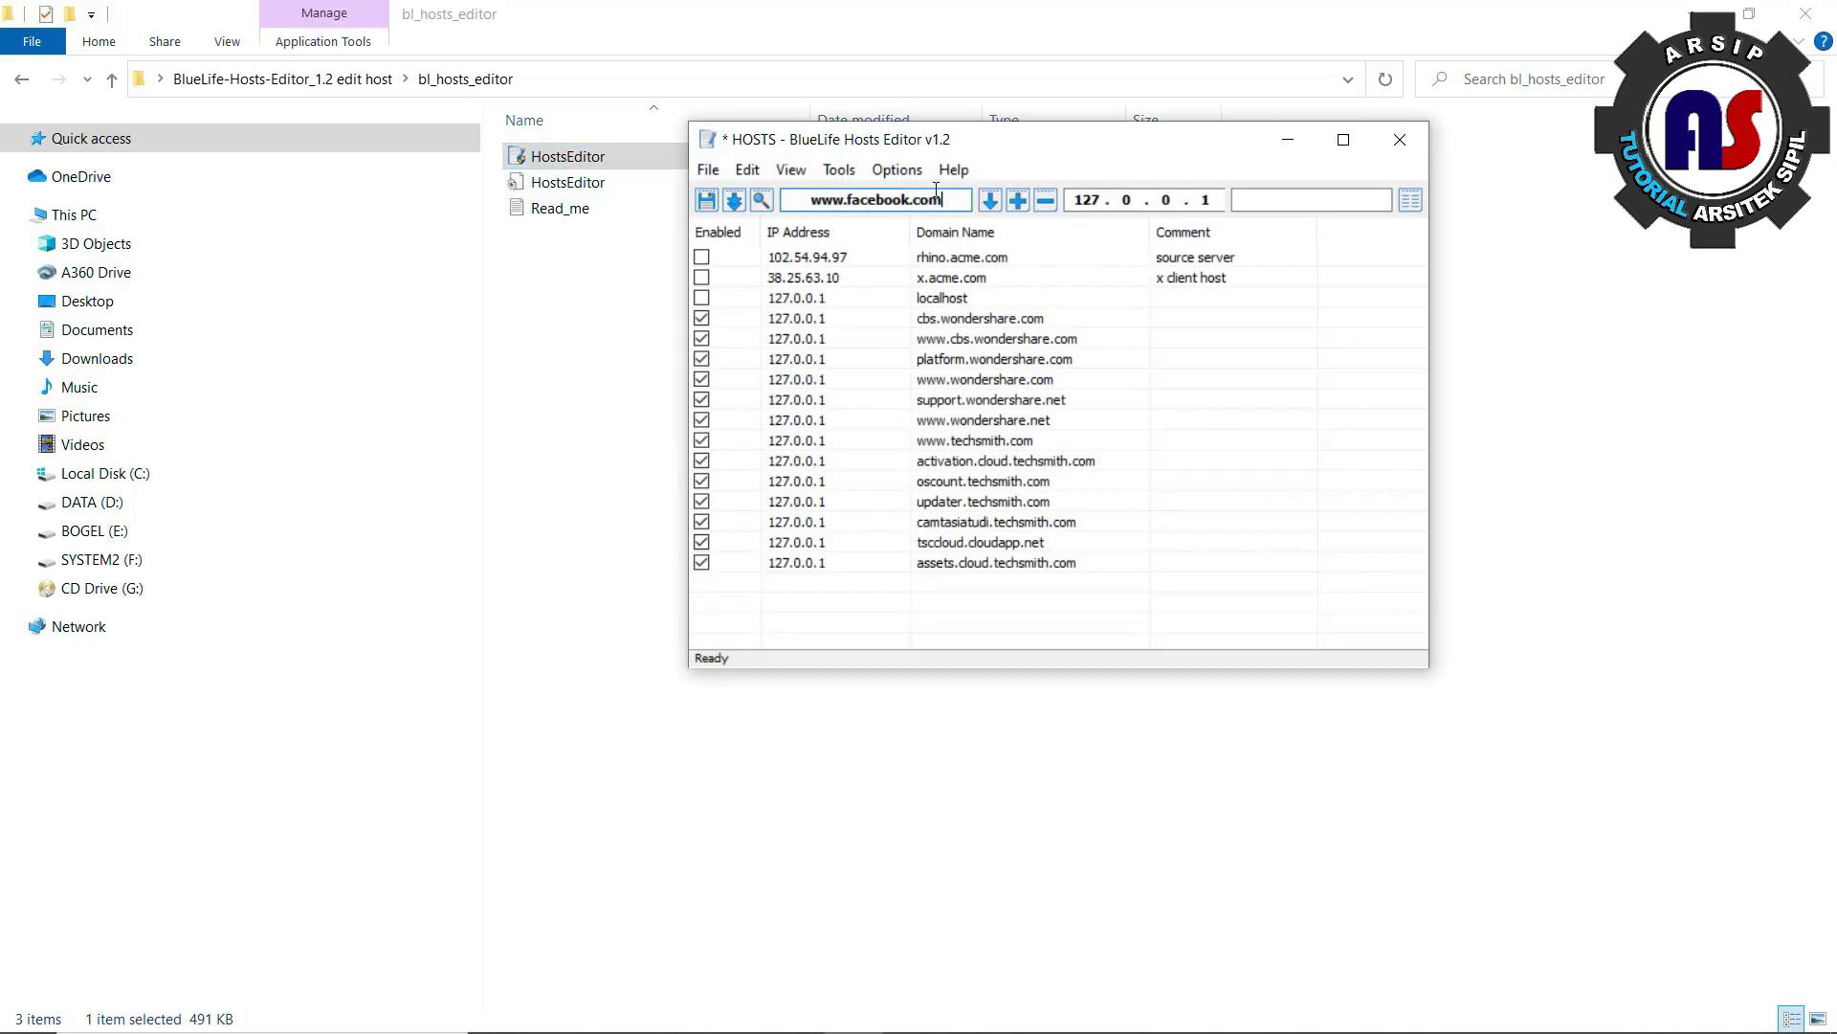
left_click(1683, 16)
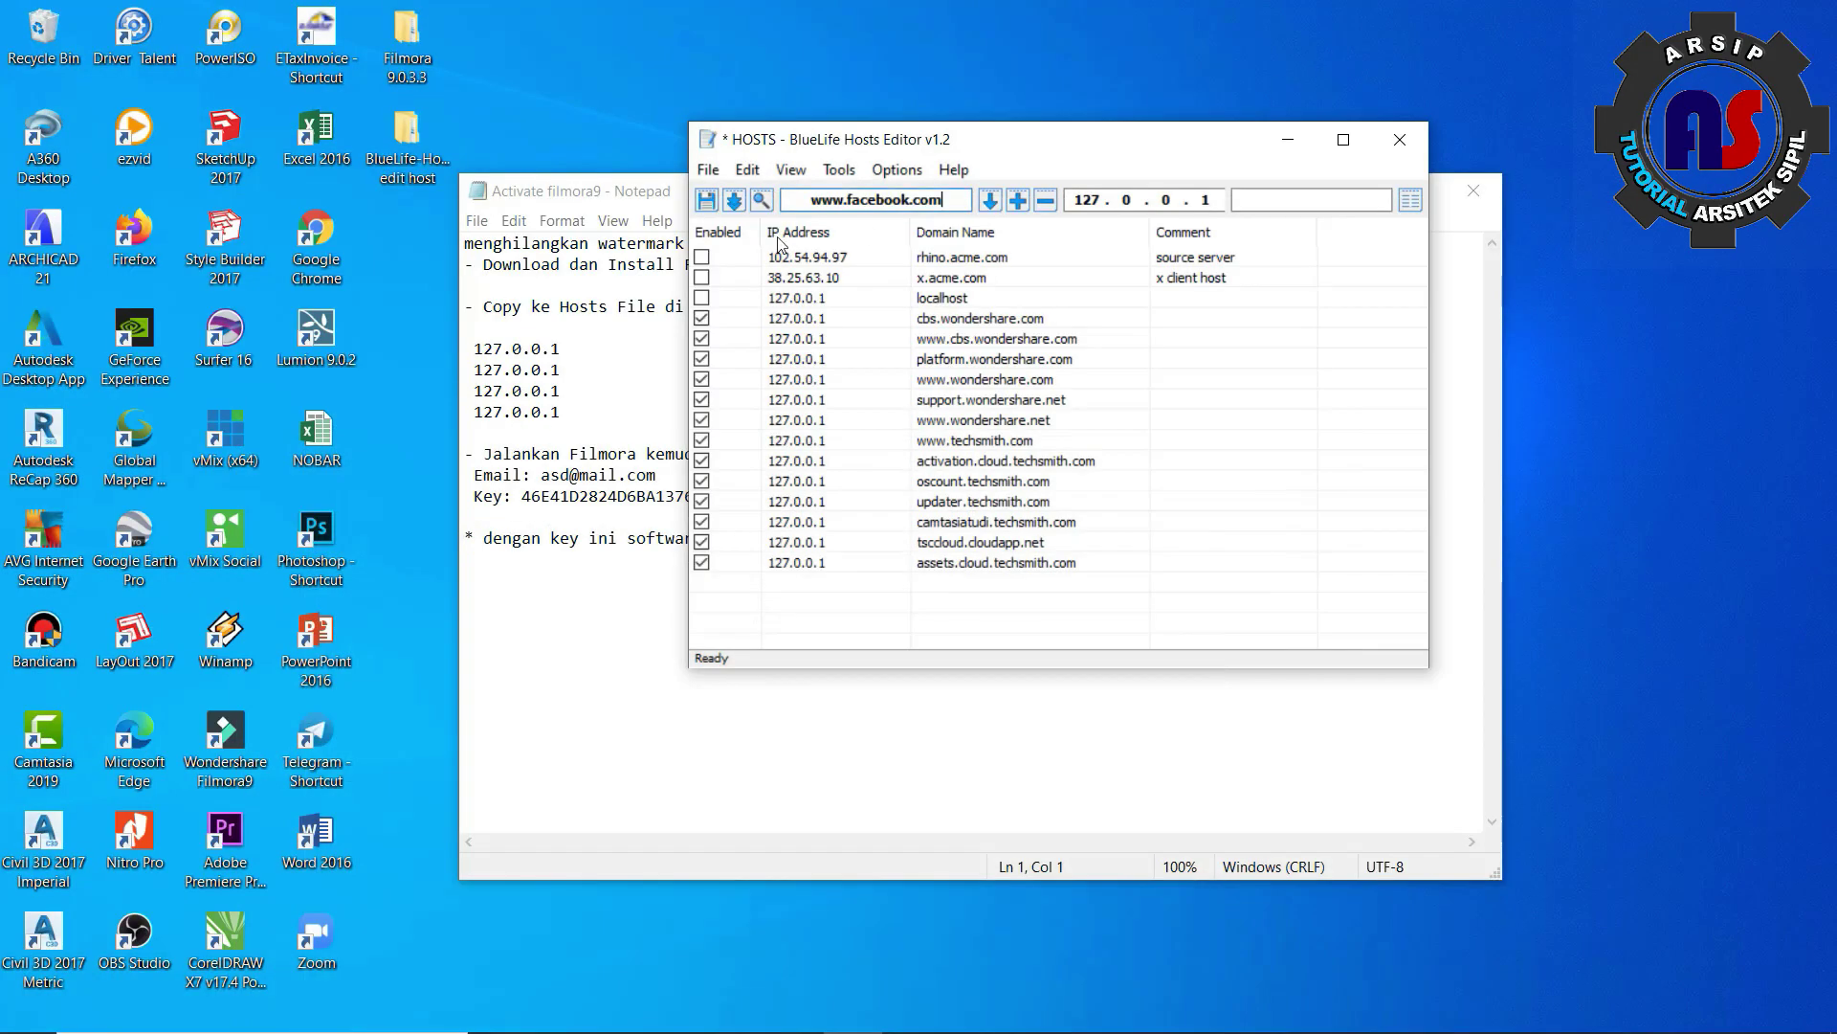
Arrange the BlueLife Hosts Editor window and the activation notes side by side
left_click_drag(1098, 143, 1522, 146)
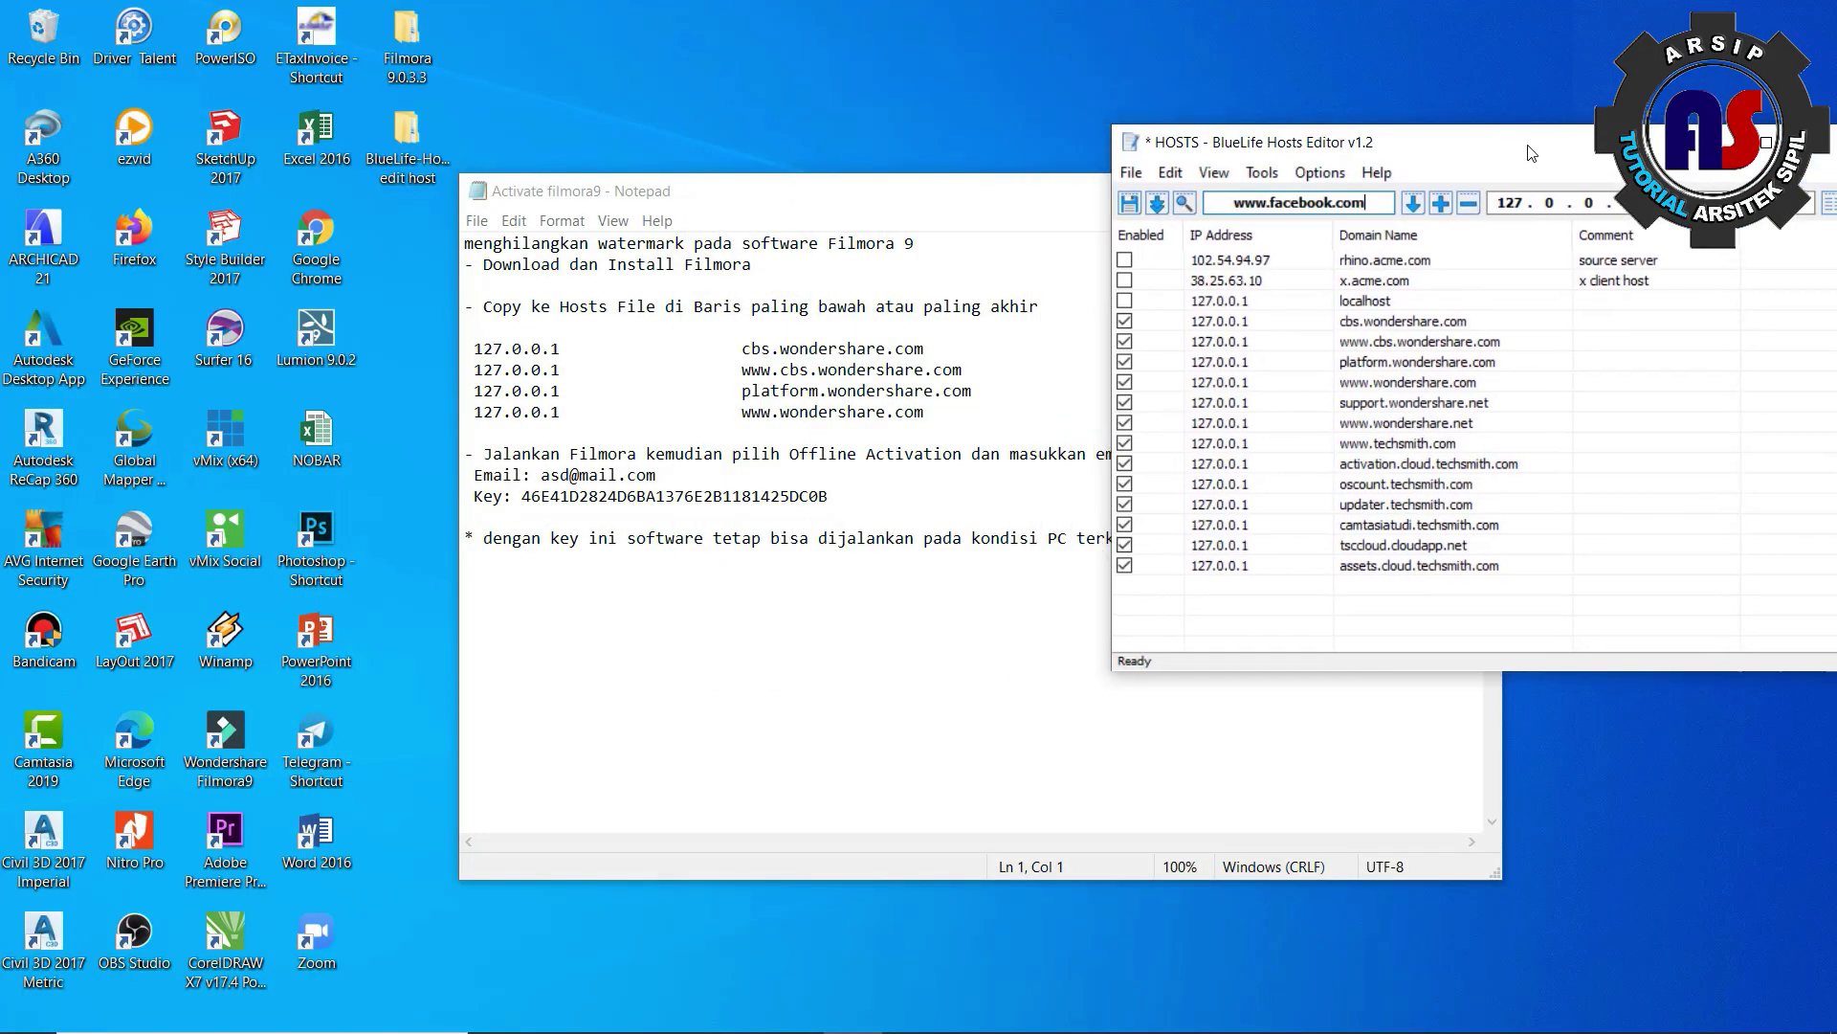
left_click(983, 212)
left_click_drag(956, 198, 533, 121)
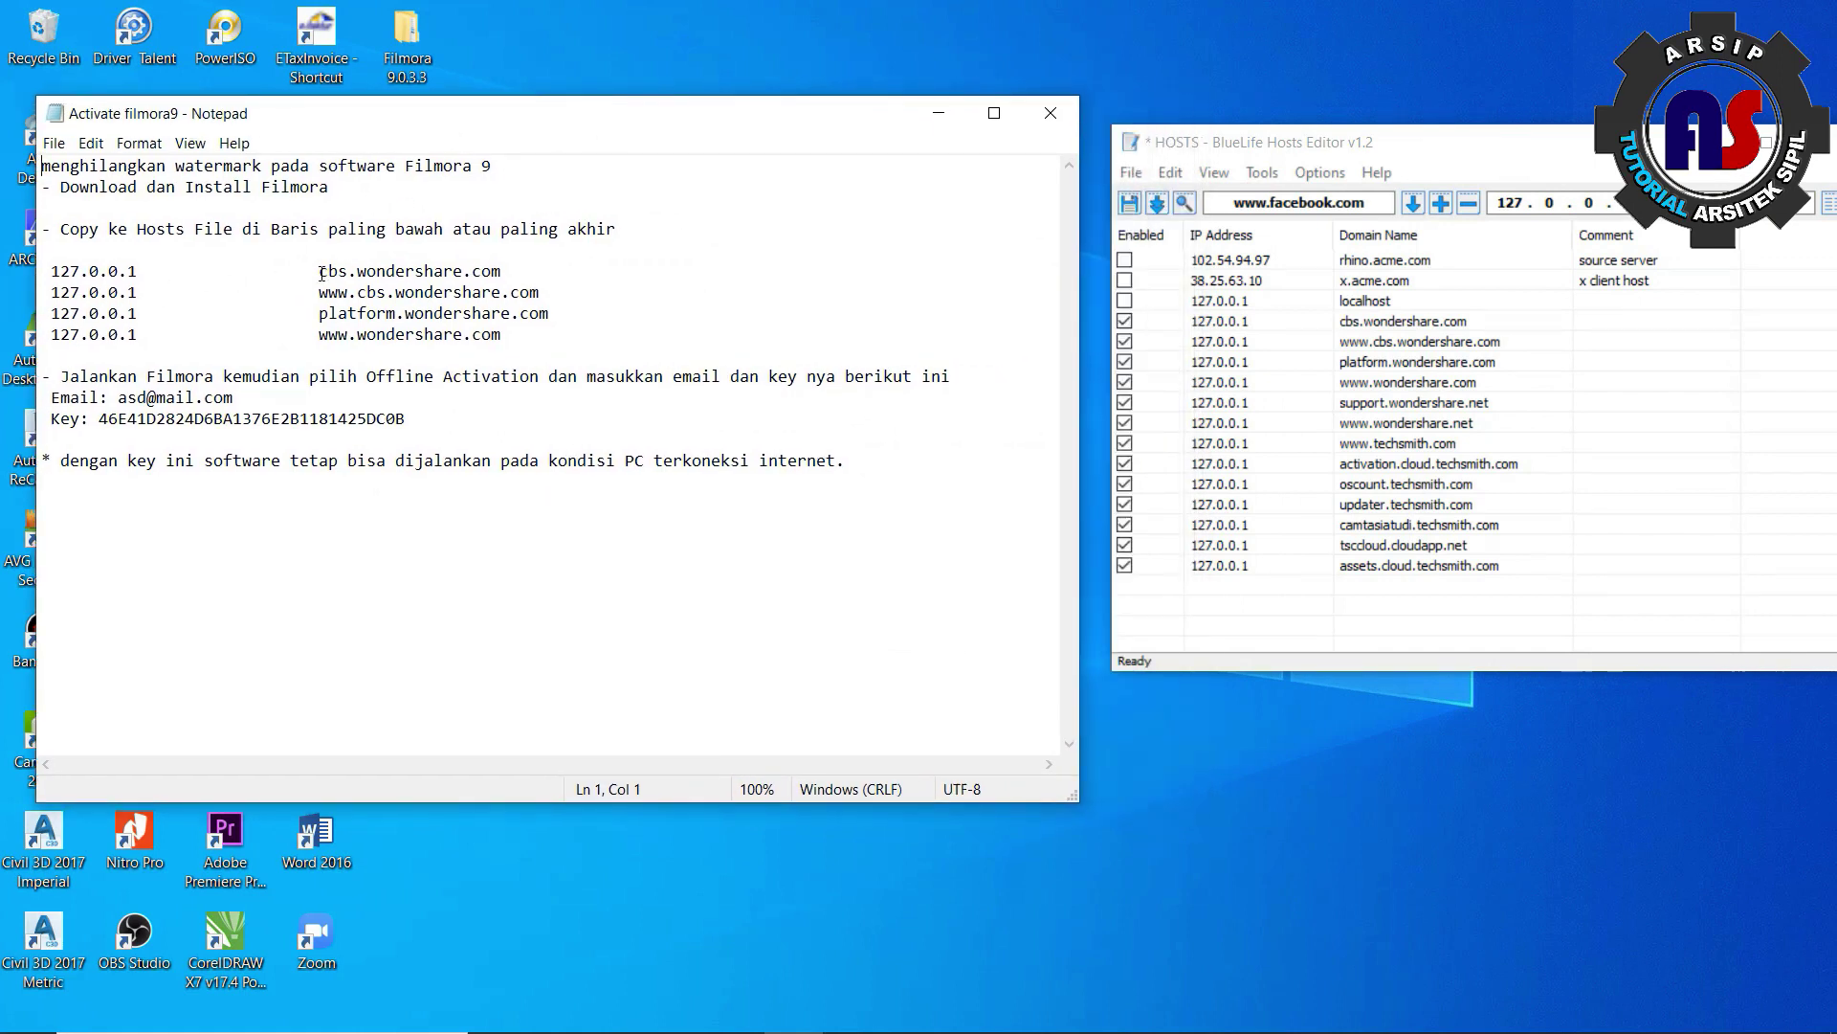
left_click_drag(320, 271, 506, 271)
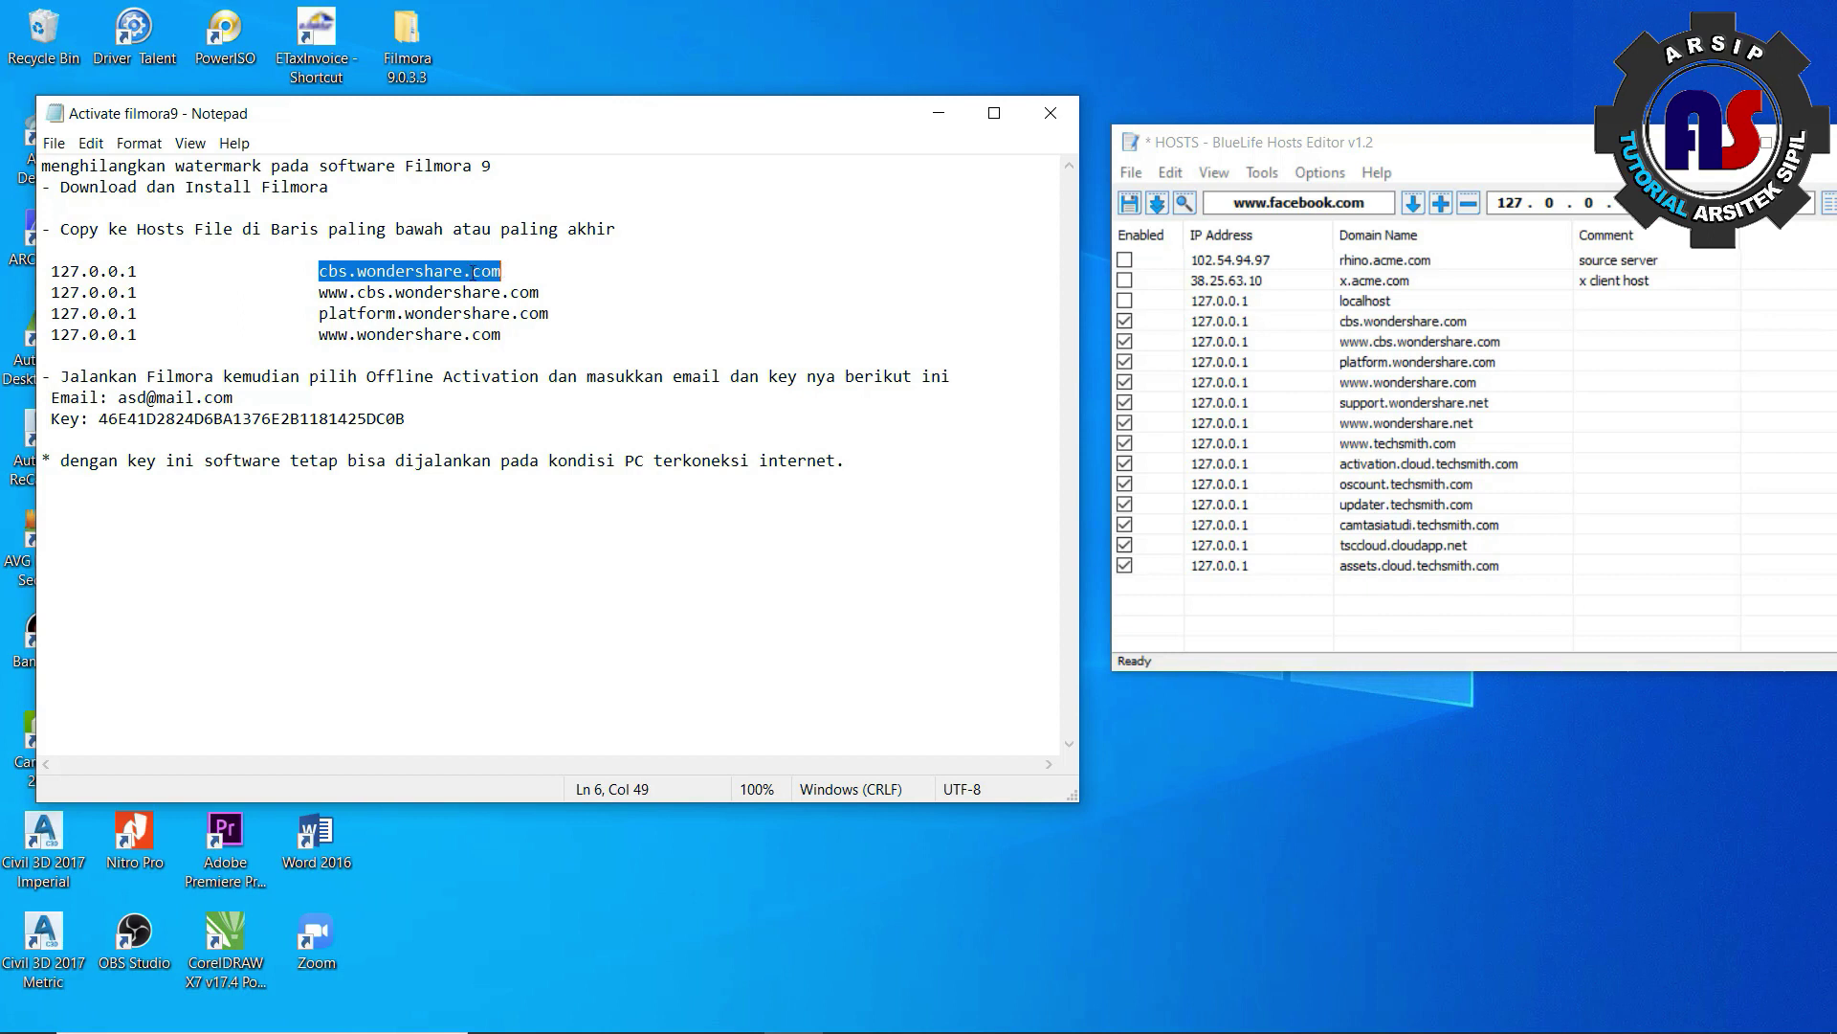
right_click(472, 271)
left_click(521, 340)
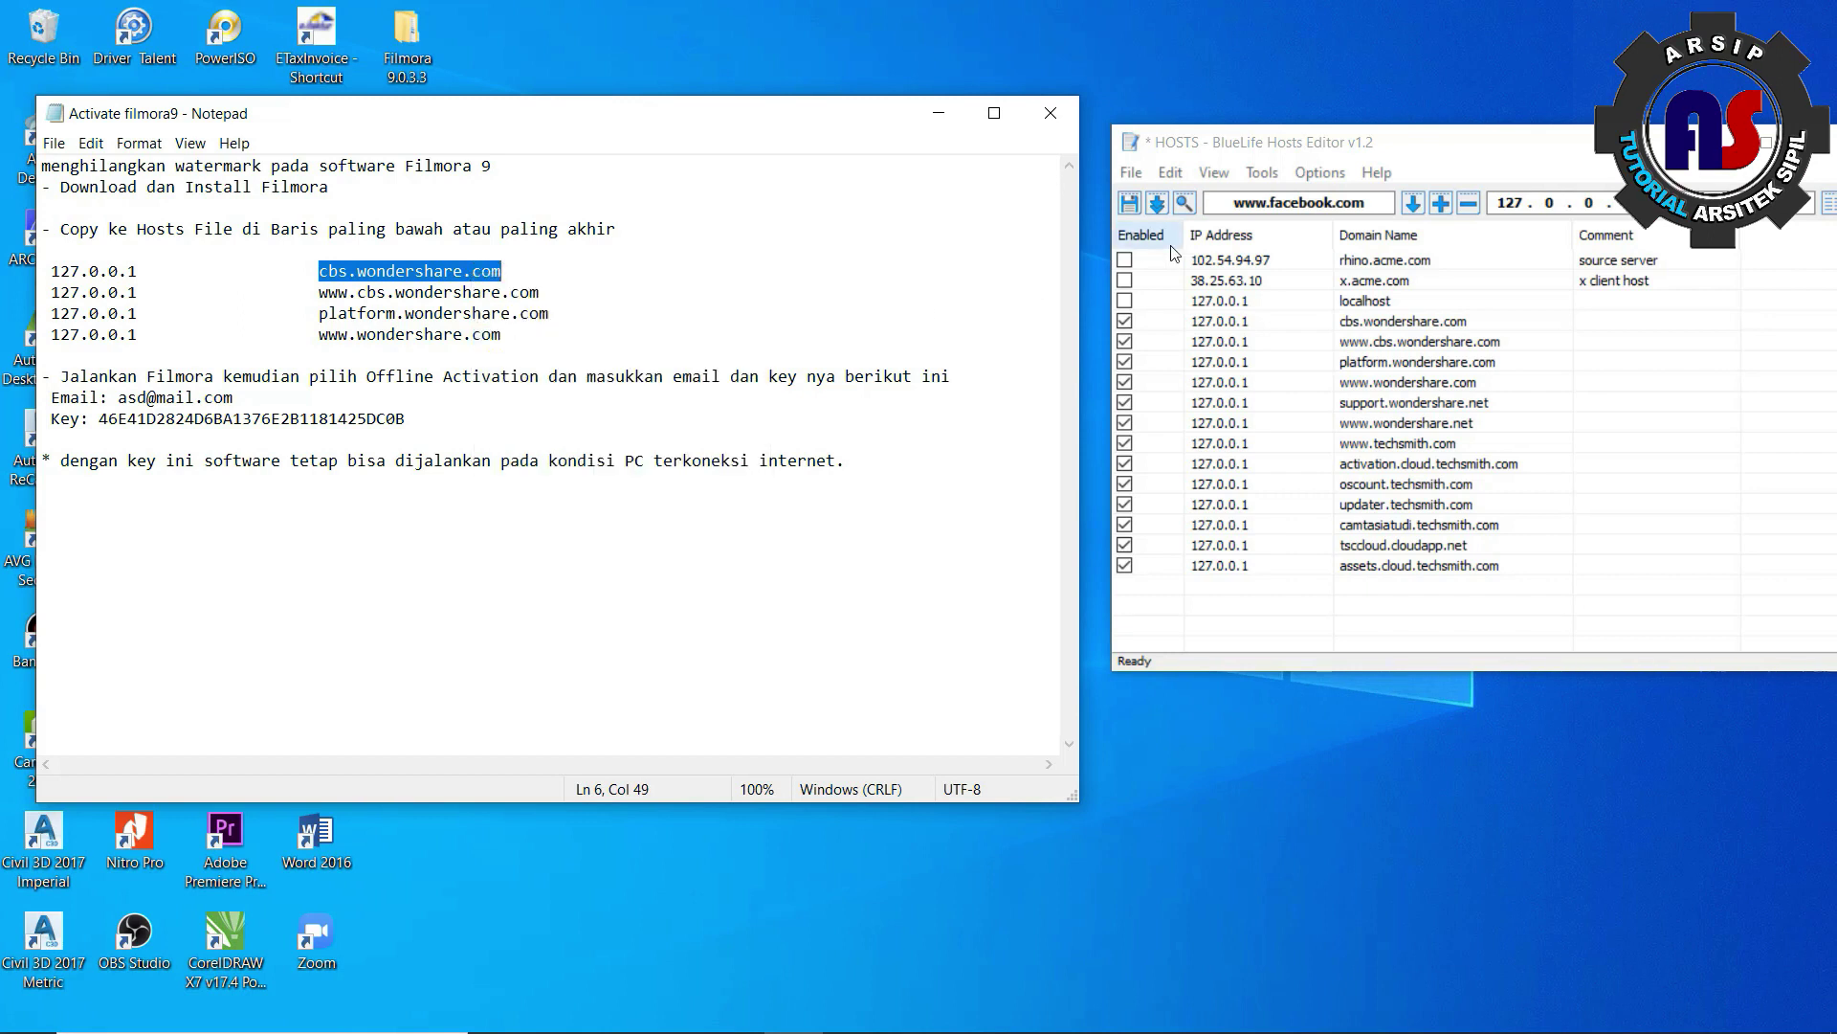
left_click(1300, 203)
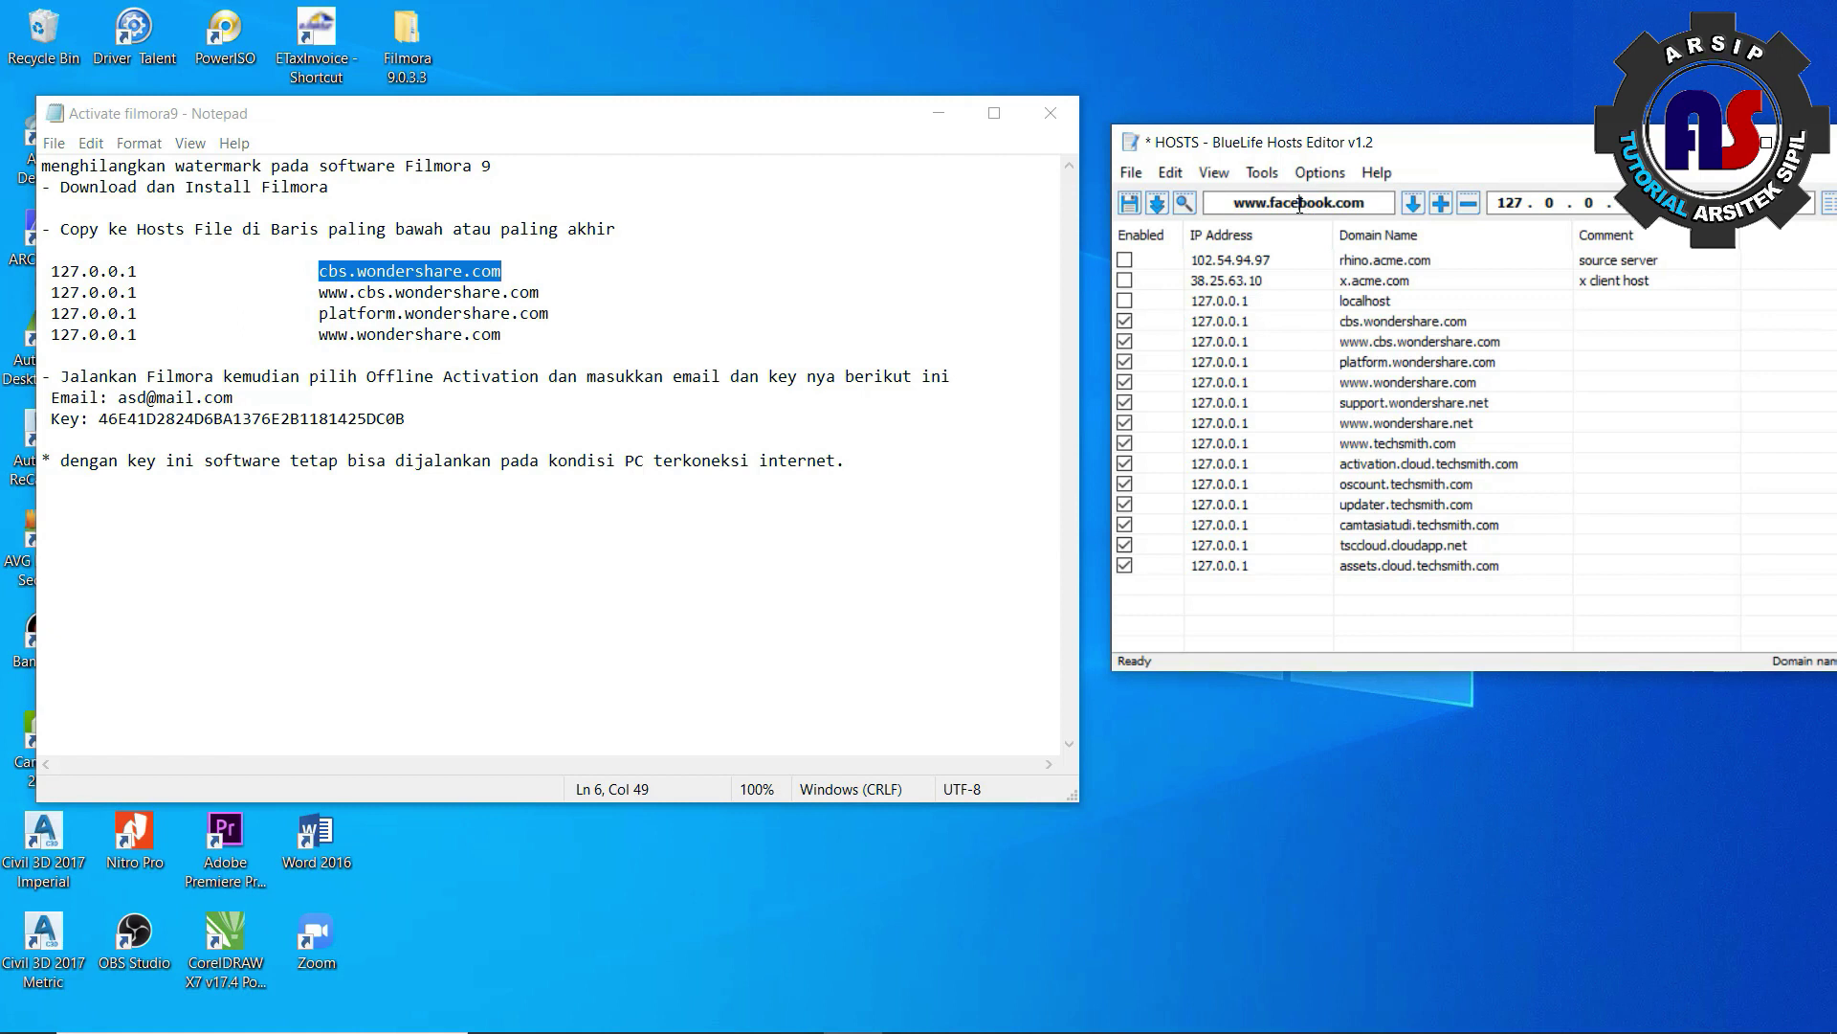
double_click(1300, 204)
right_click(1299, 205)
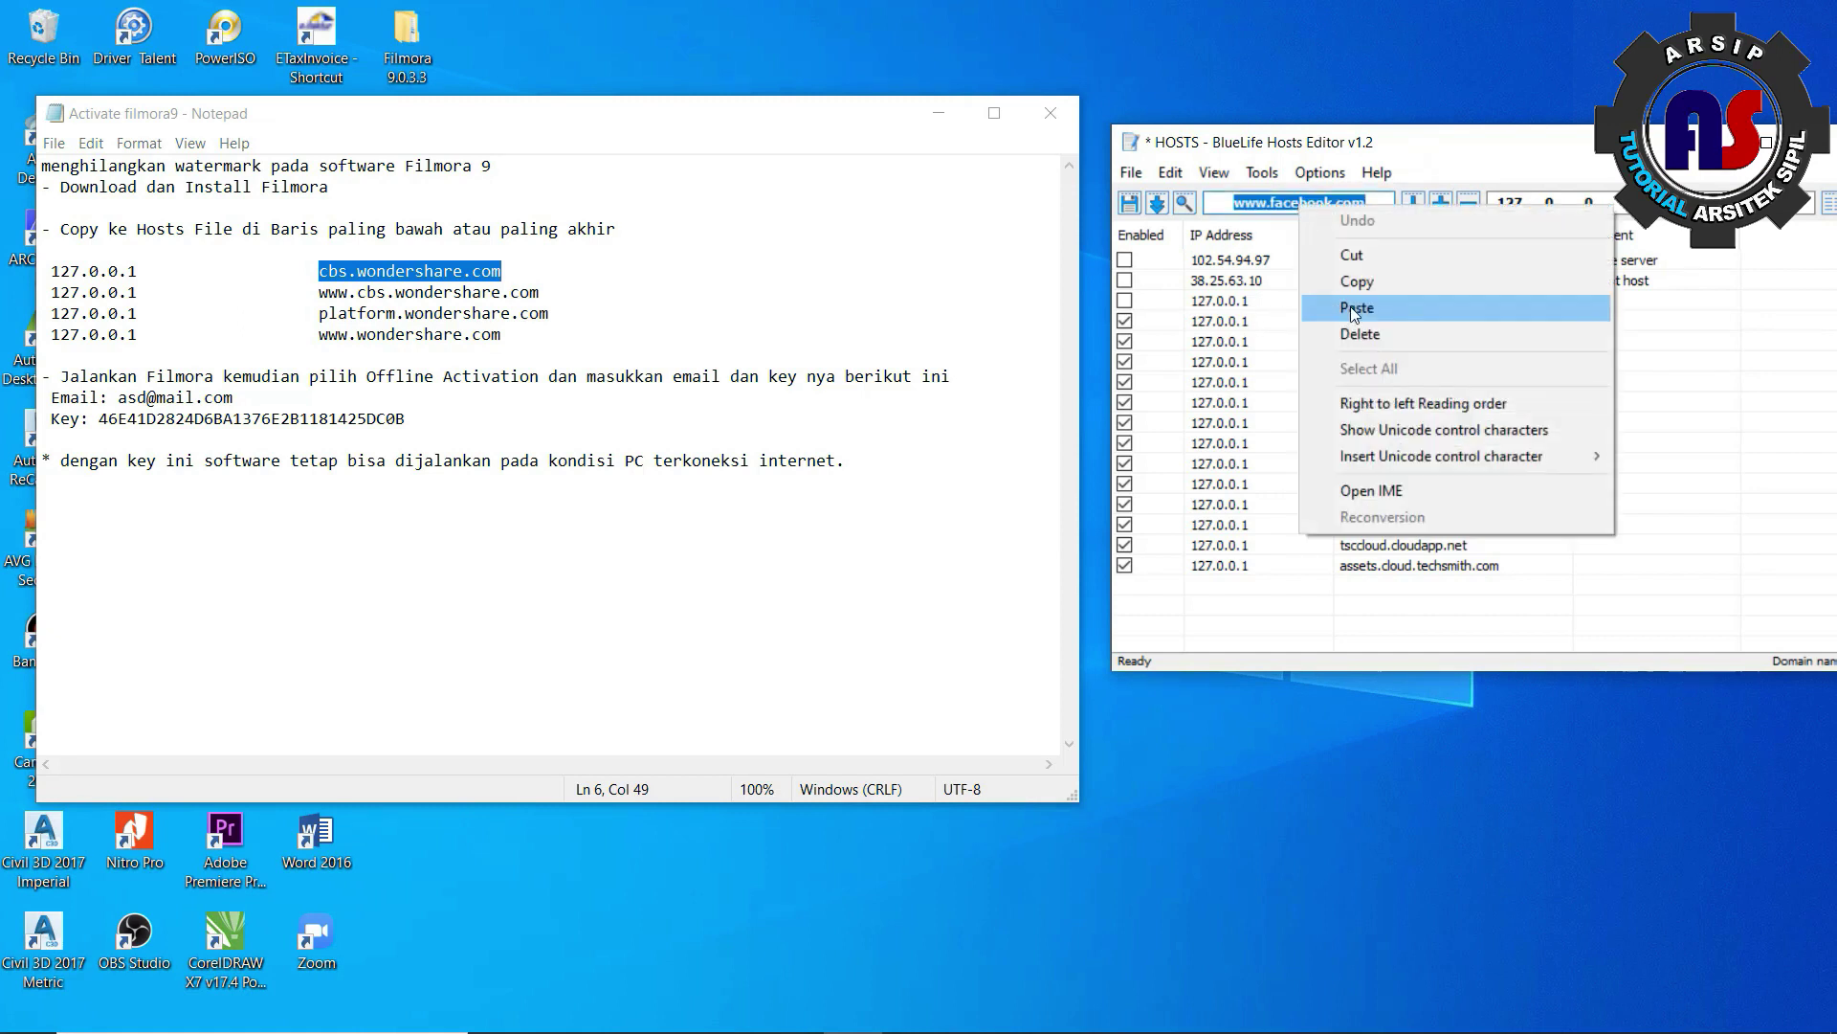
left_click(1467, 152)
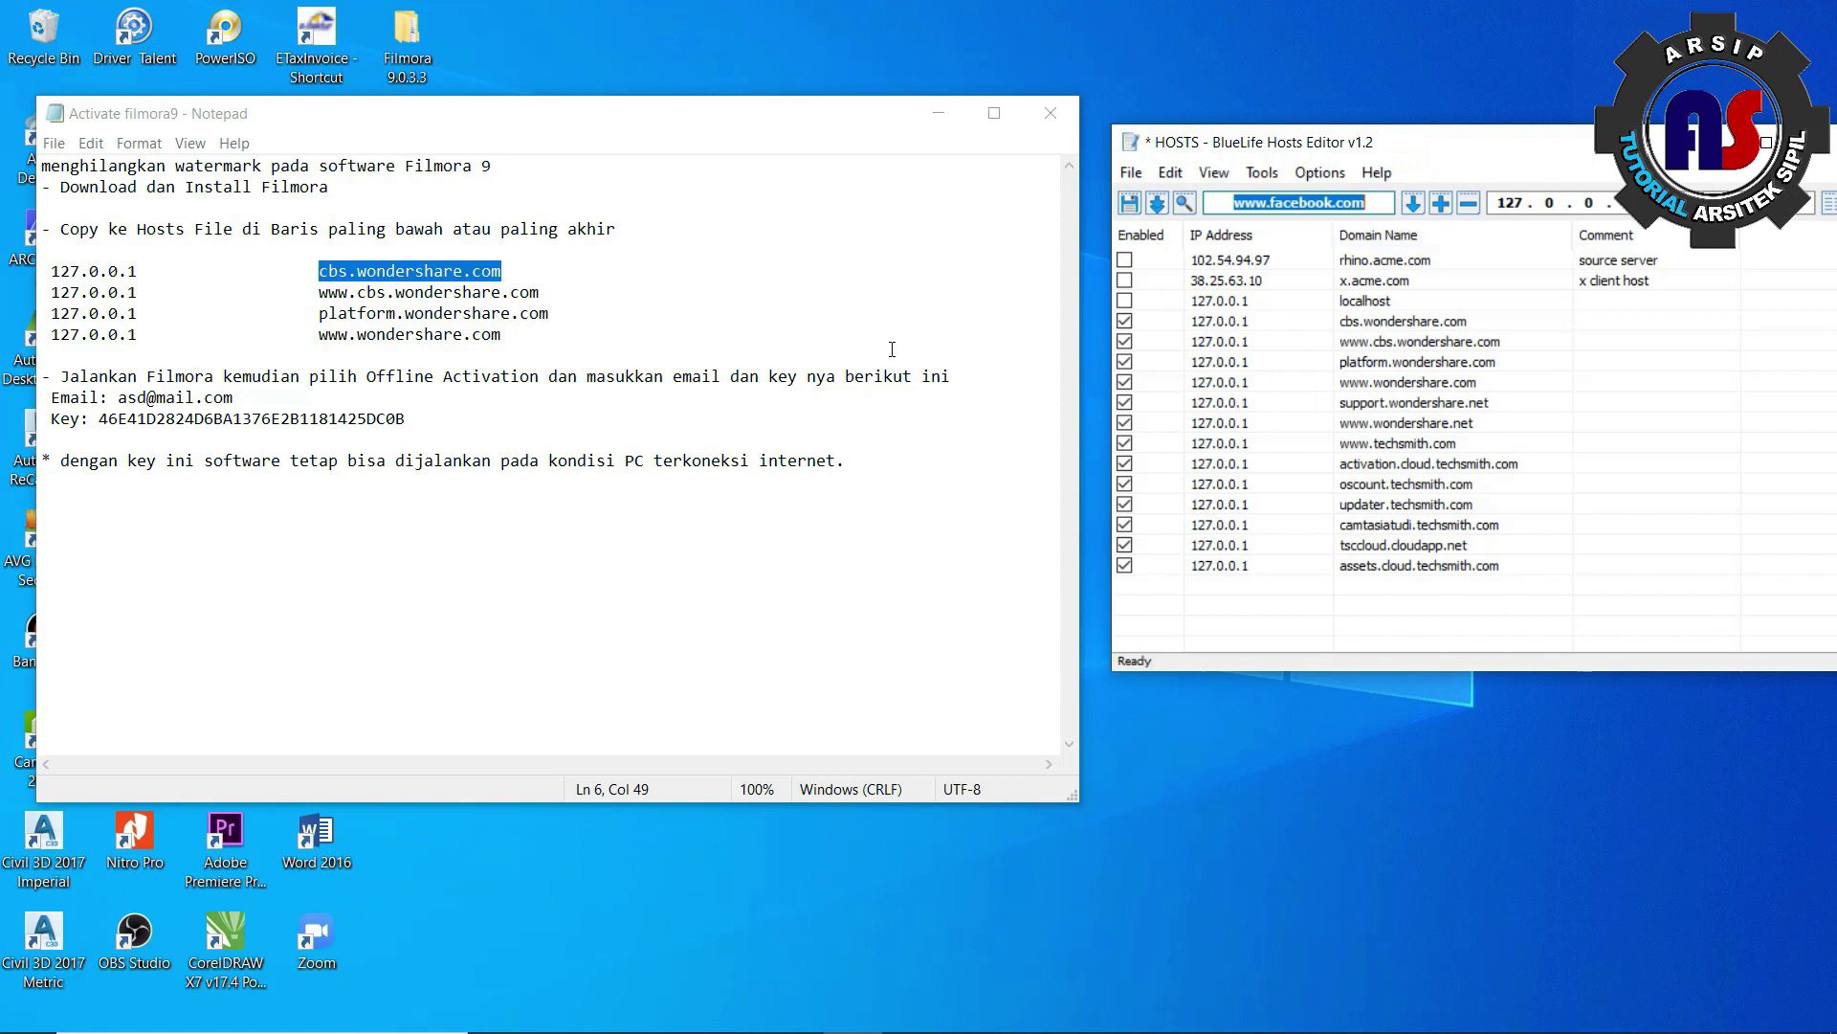
left_click_drag(320, 295, 540, 294)
left_click_drag(321, 313, 549, 313)
left_click(321, 334)
left_click_drag(320, 334, 502, 334)
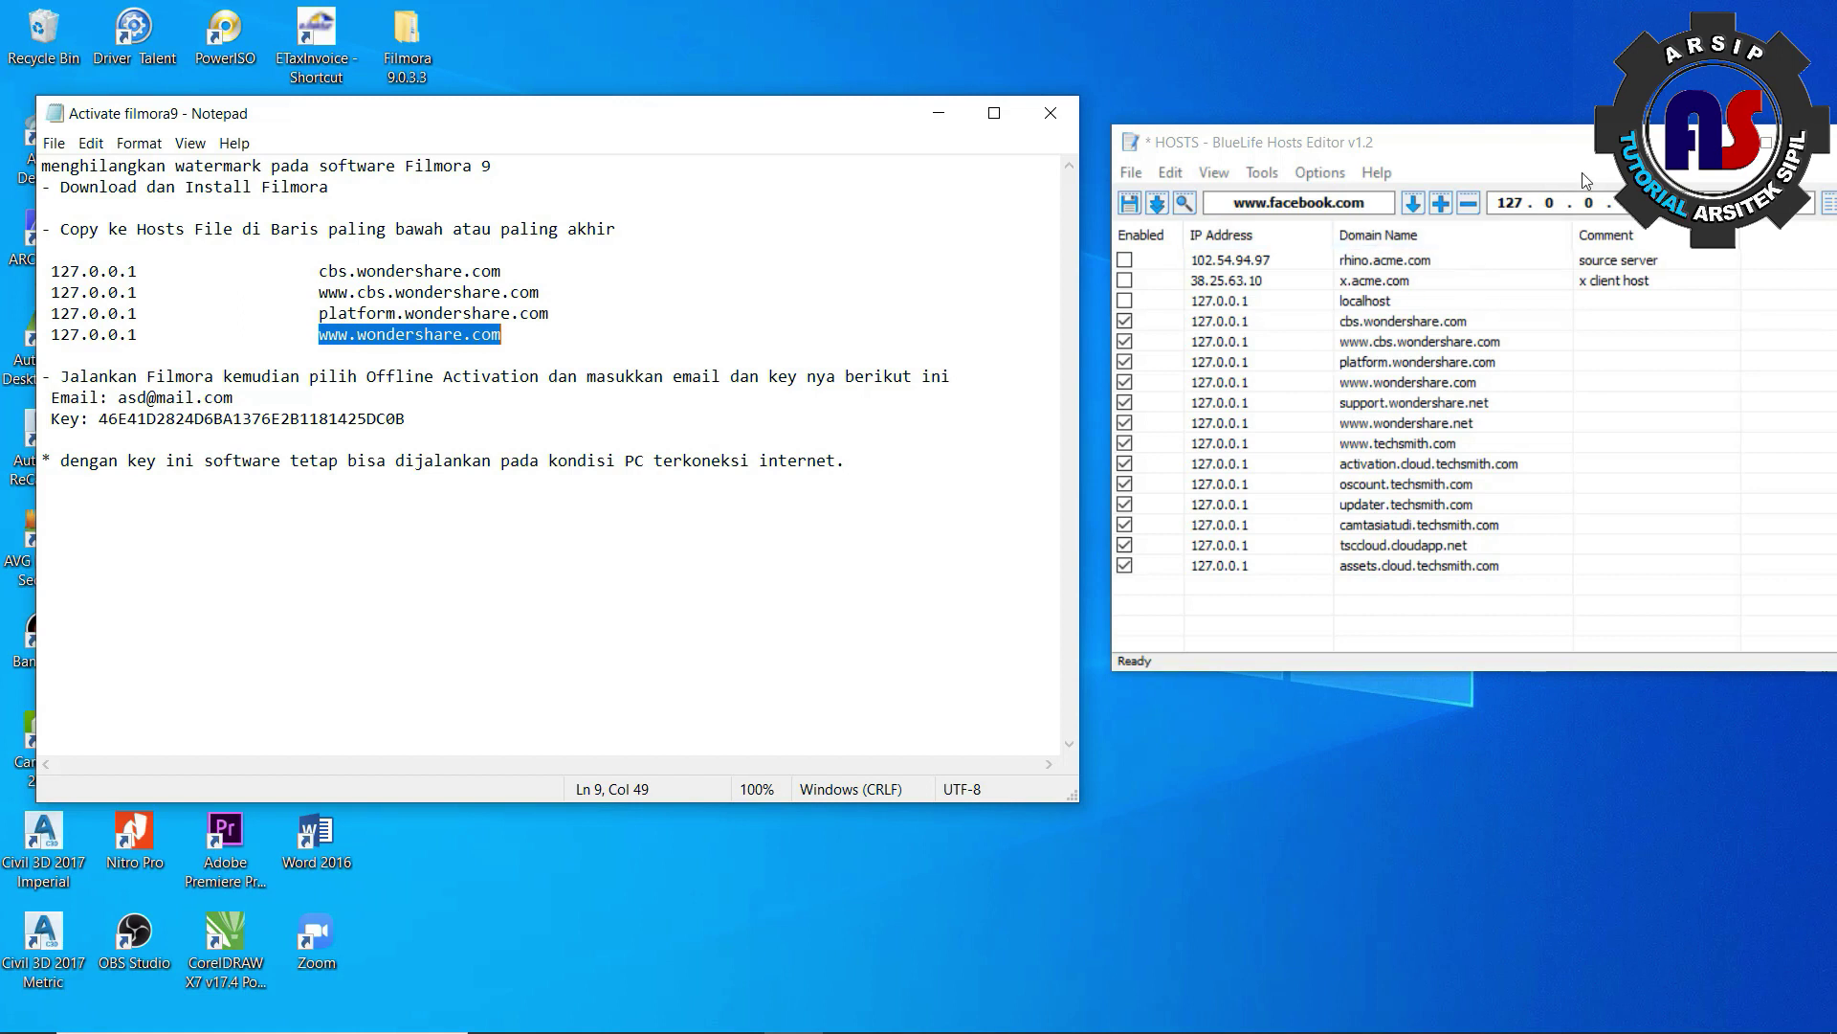
Close the BlueLife Hosts Editor and highlight all four 127.0.0.1 host entries in the activation notes
left_click_drag(1567, 155, 1114, 126)
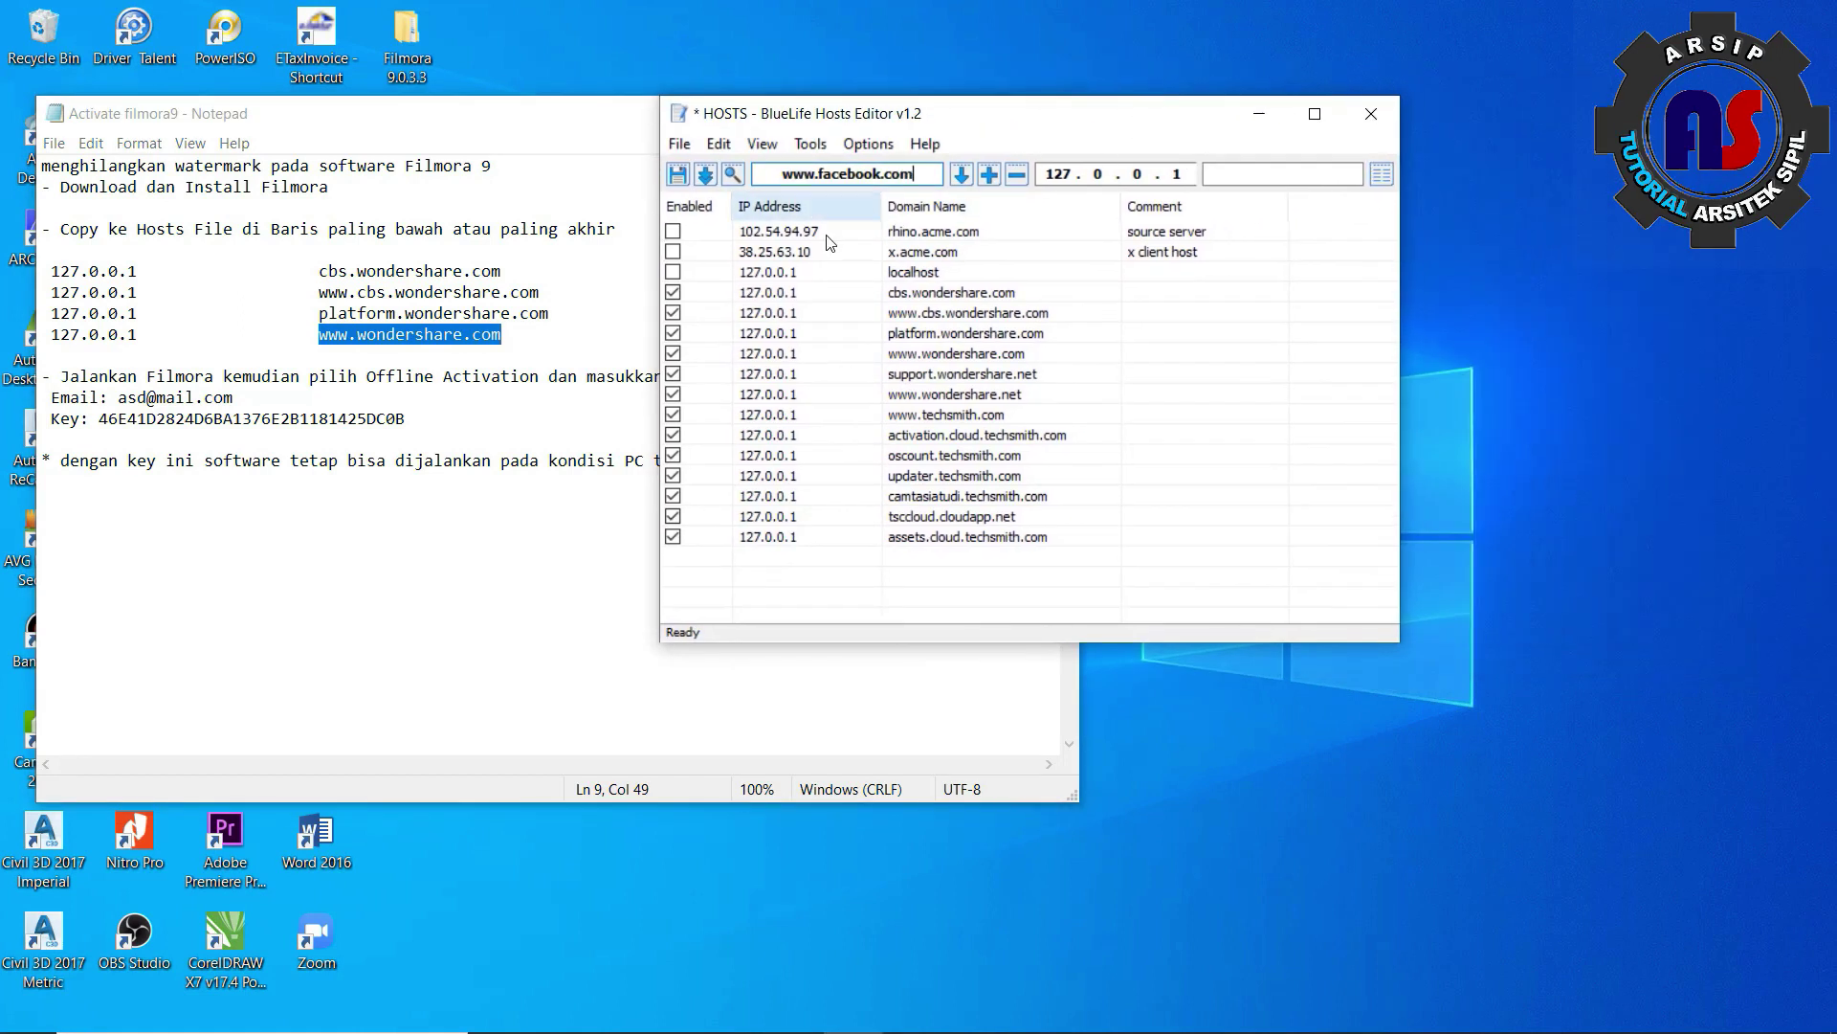
left_click(1371, 115)
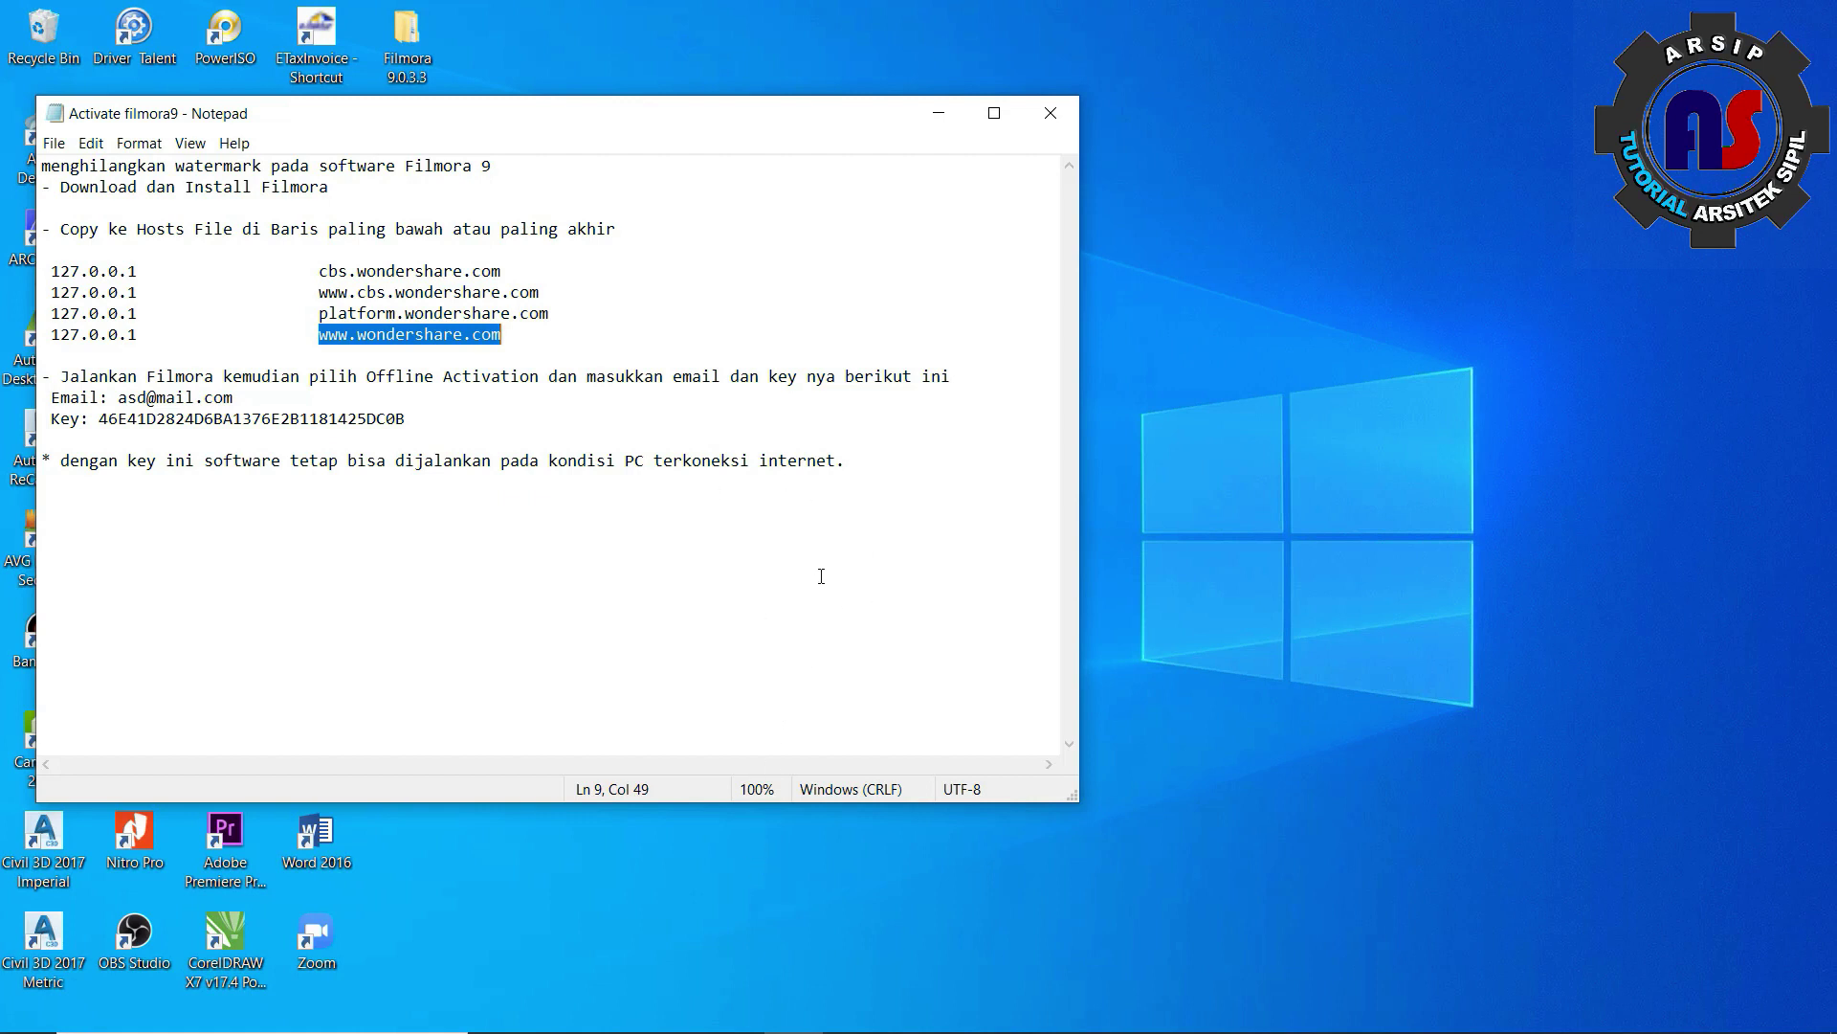
left_click_drag(52, 271, 530, 350)
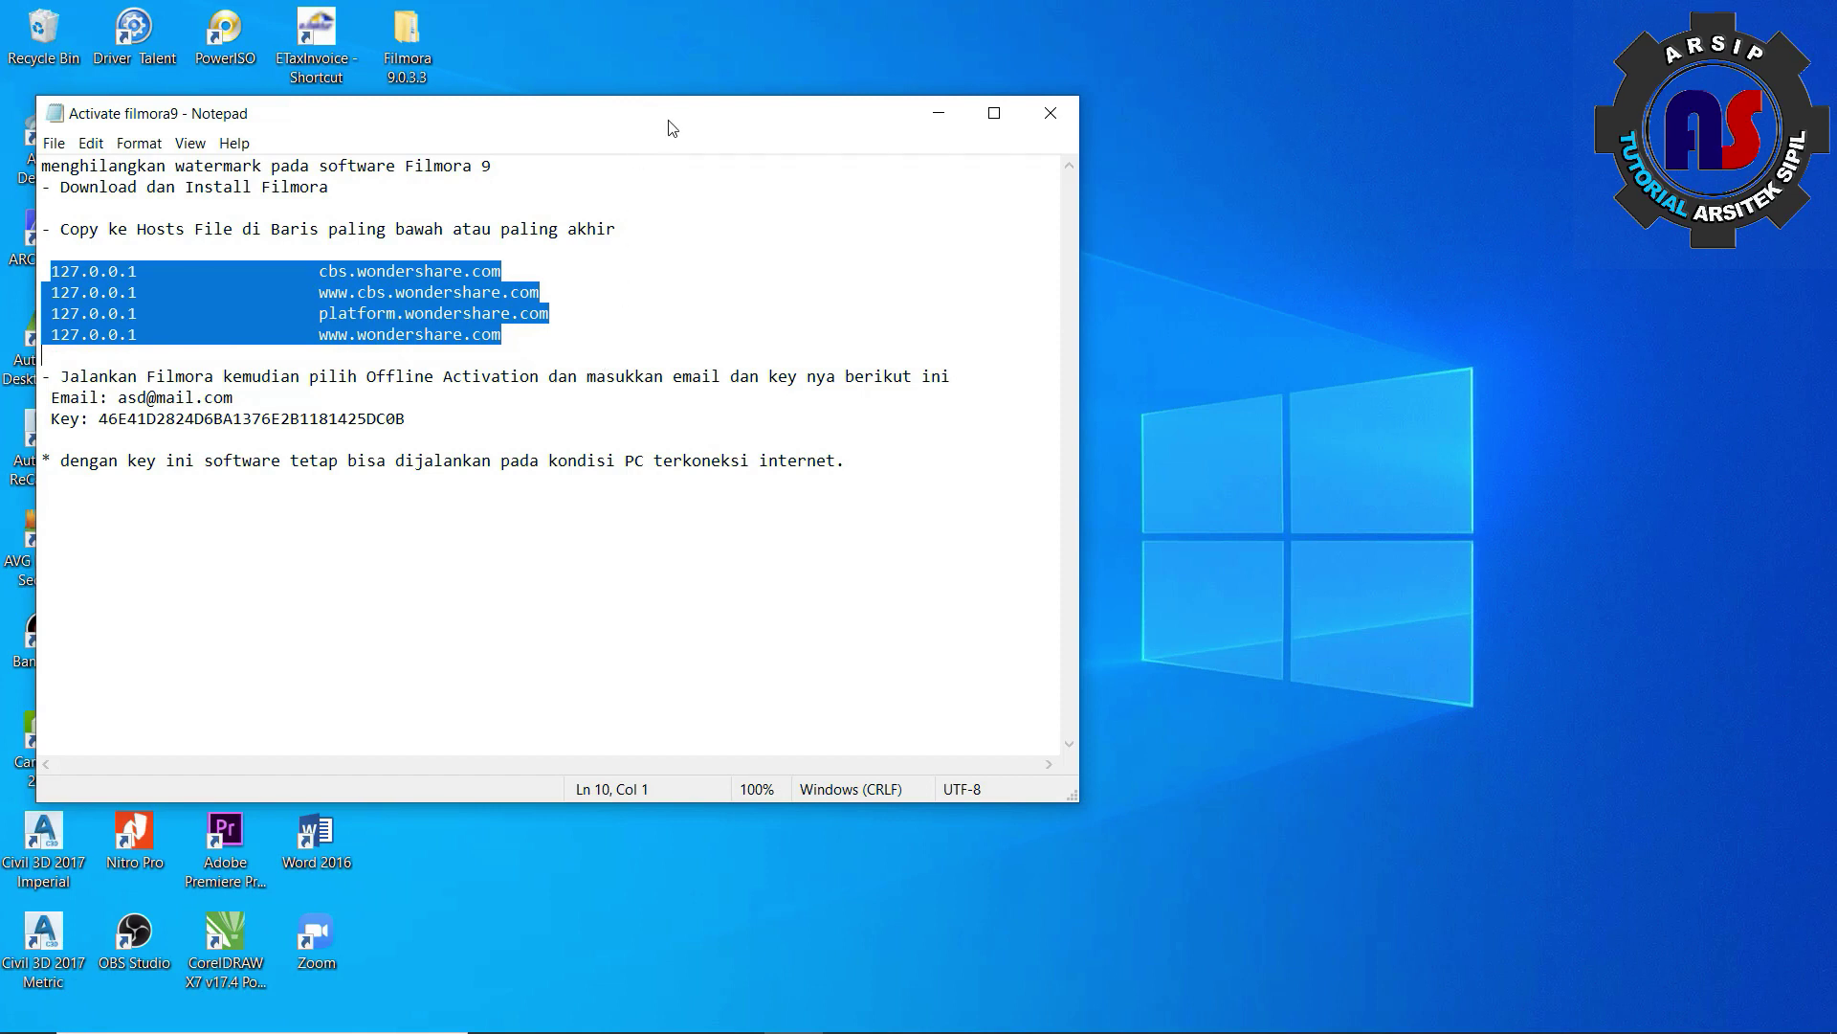
Move the notes clear of the desktop shortcuts, launch Wondershare Filmora9 and decline opening the automatic backup
left_click_drag(665, 115, 1384, 159)
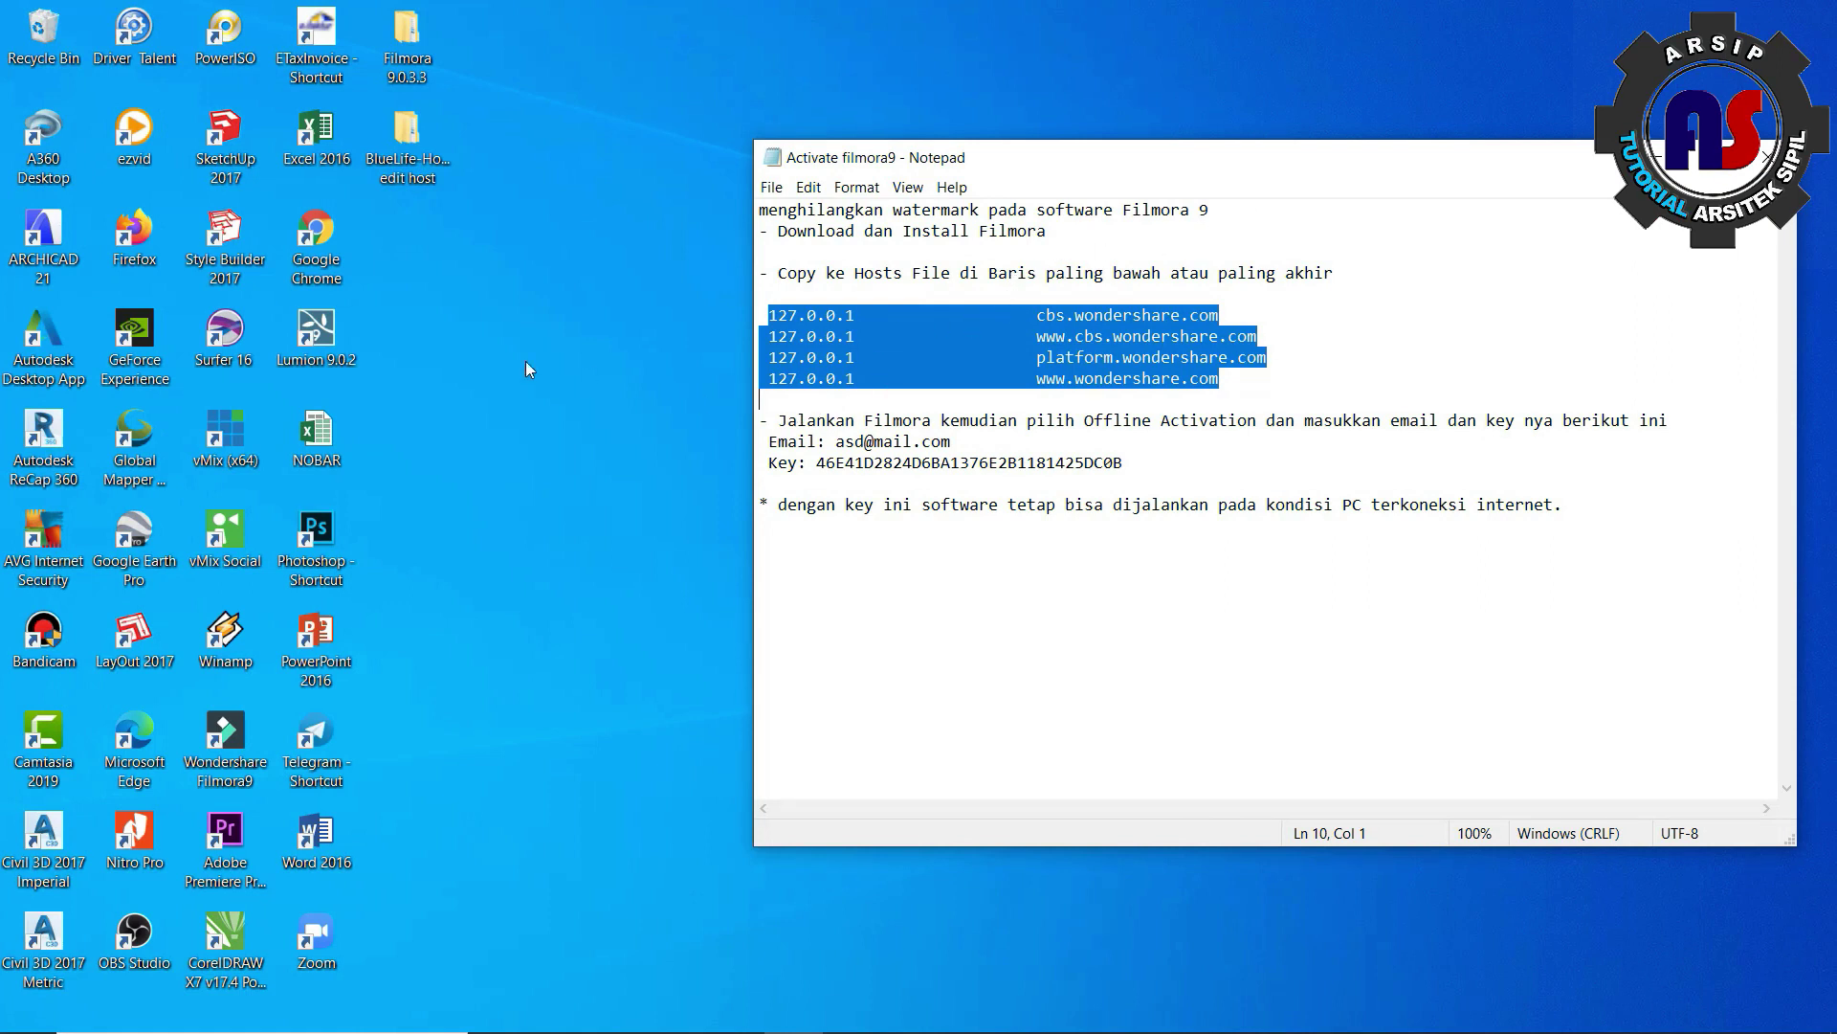
double_click(222, 737)
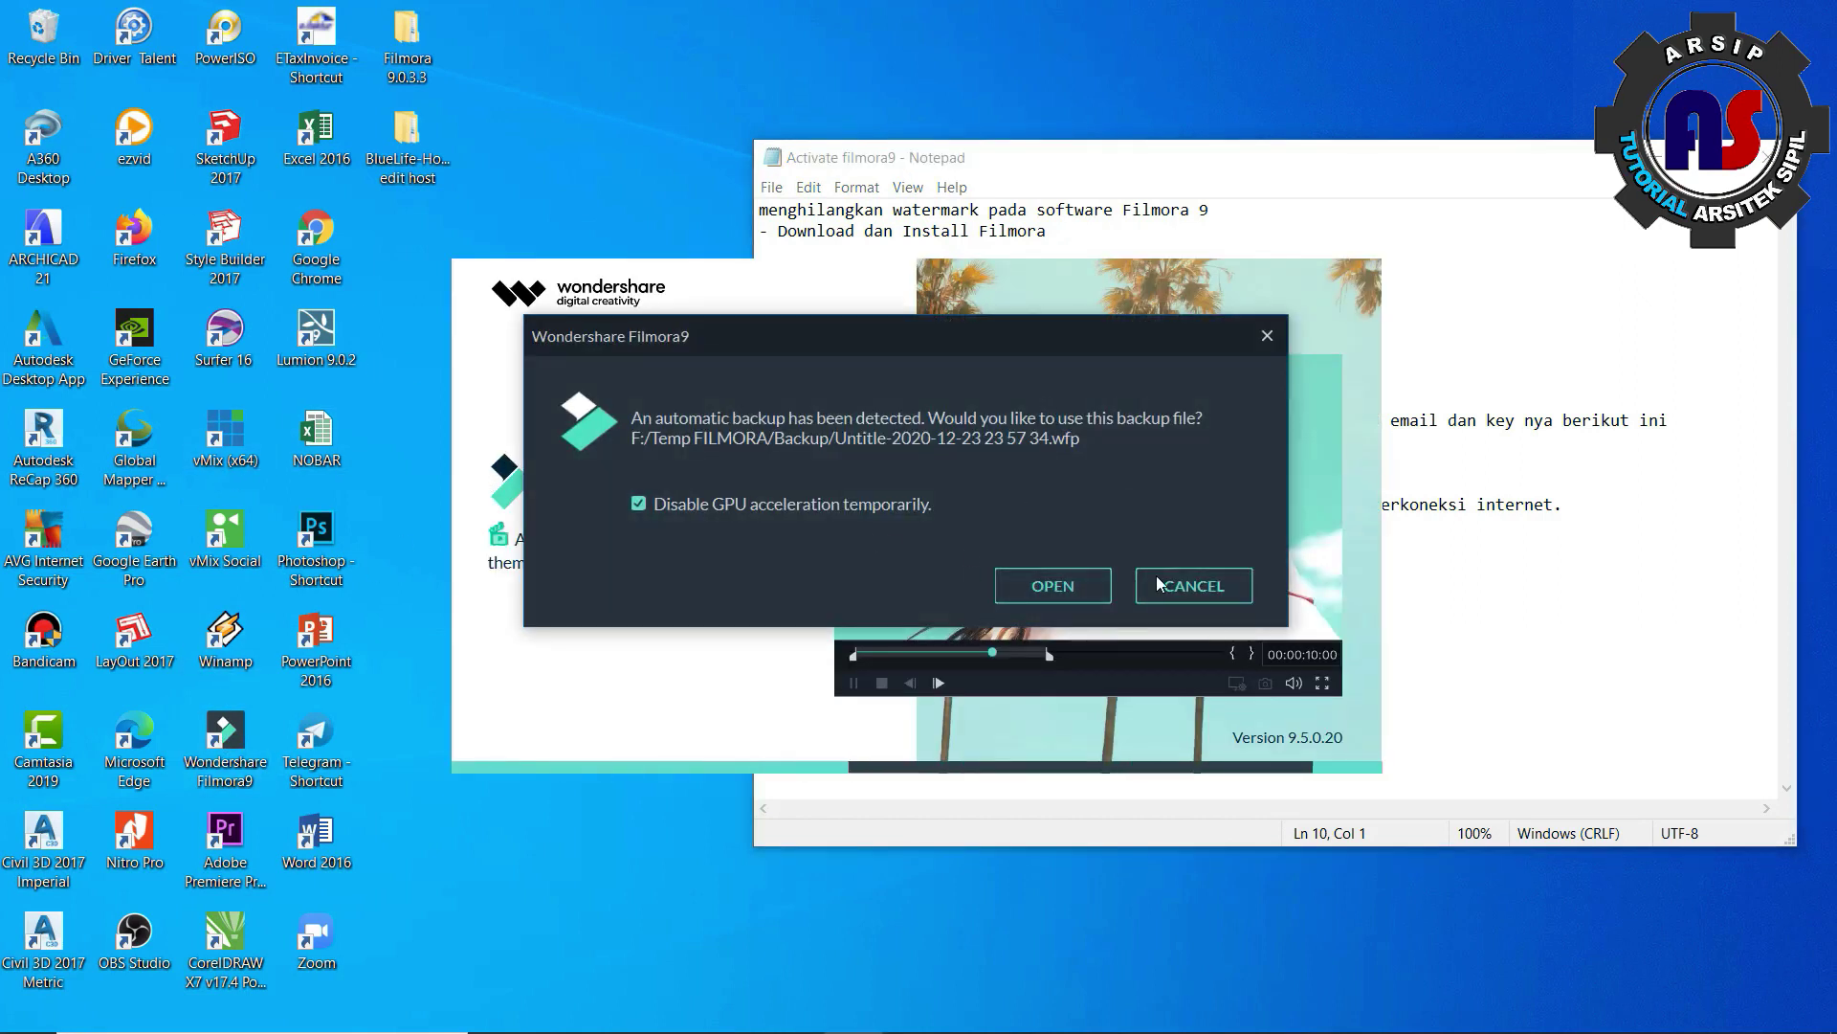
left_click(1160, 585)
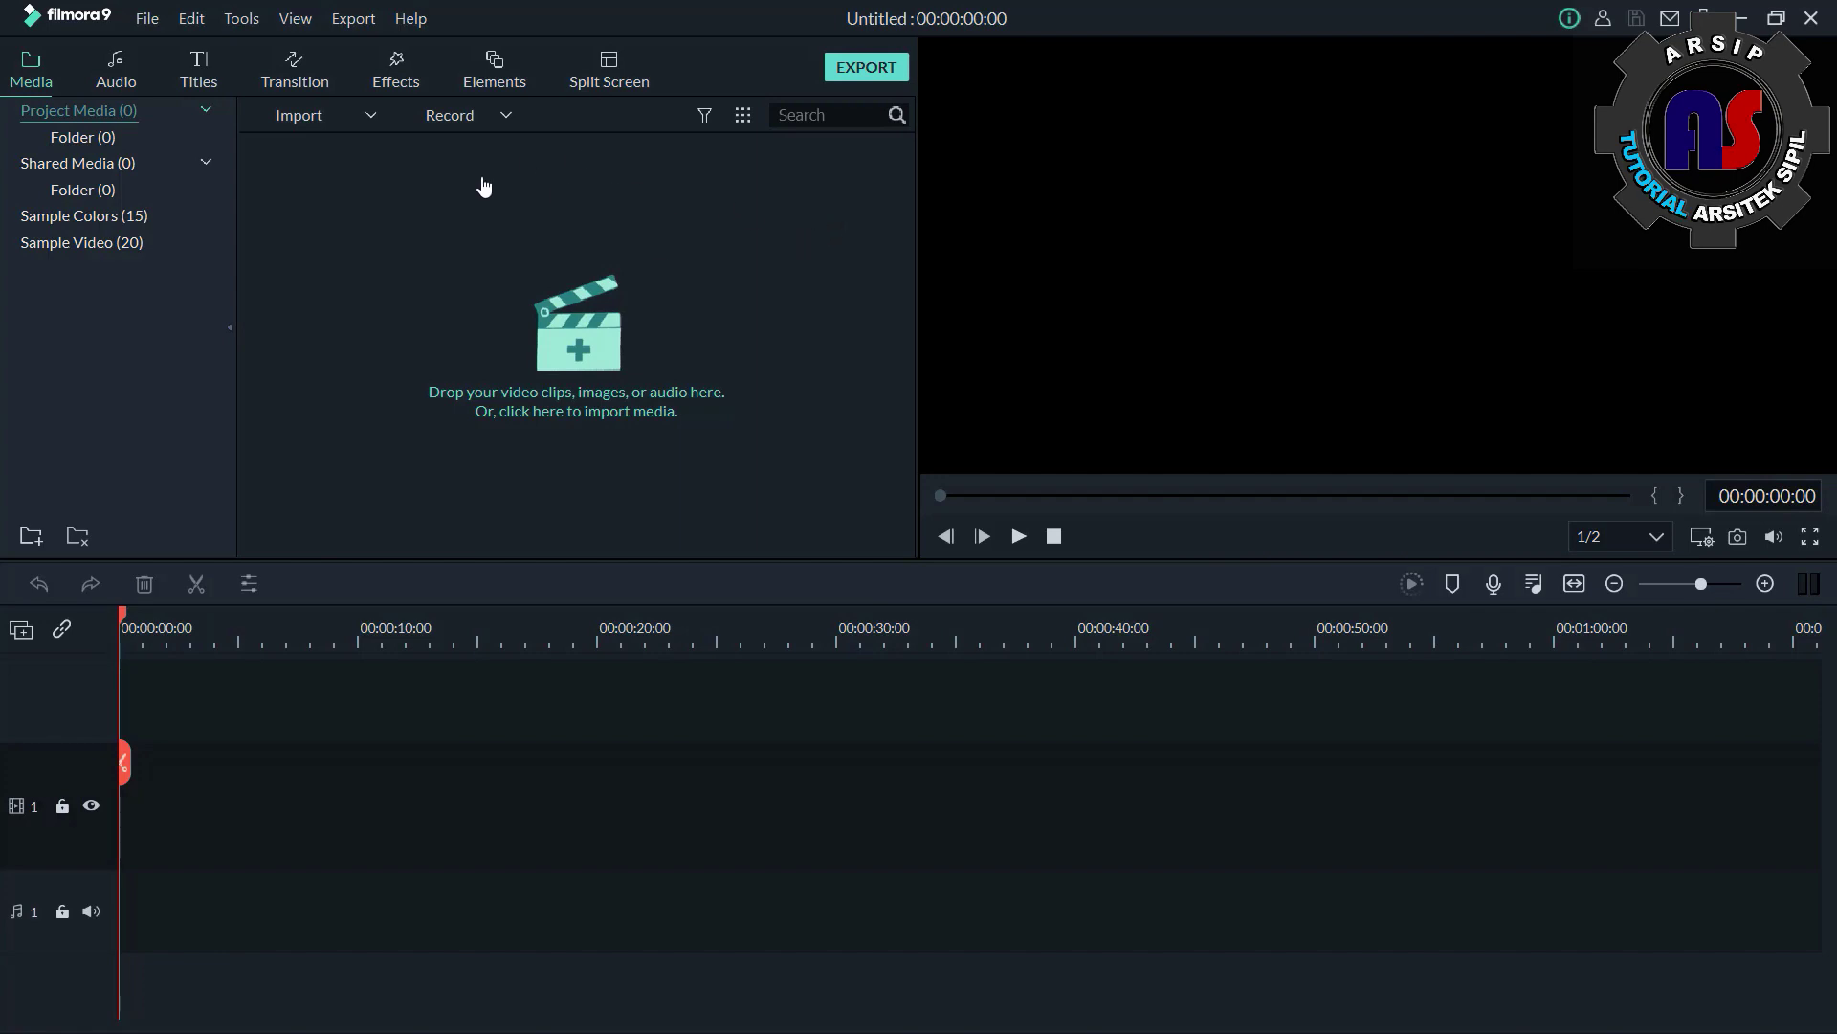
Bring the activation notes in front of Filmora9 and highlight the Offline Activation option, the email and the licence key
key("alt+Tab")
left_click_drag(1423, 173, 990, 283)
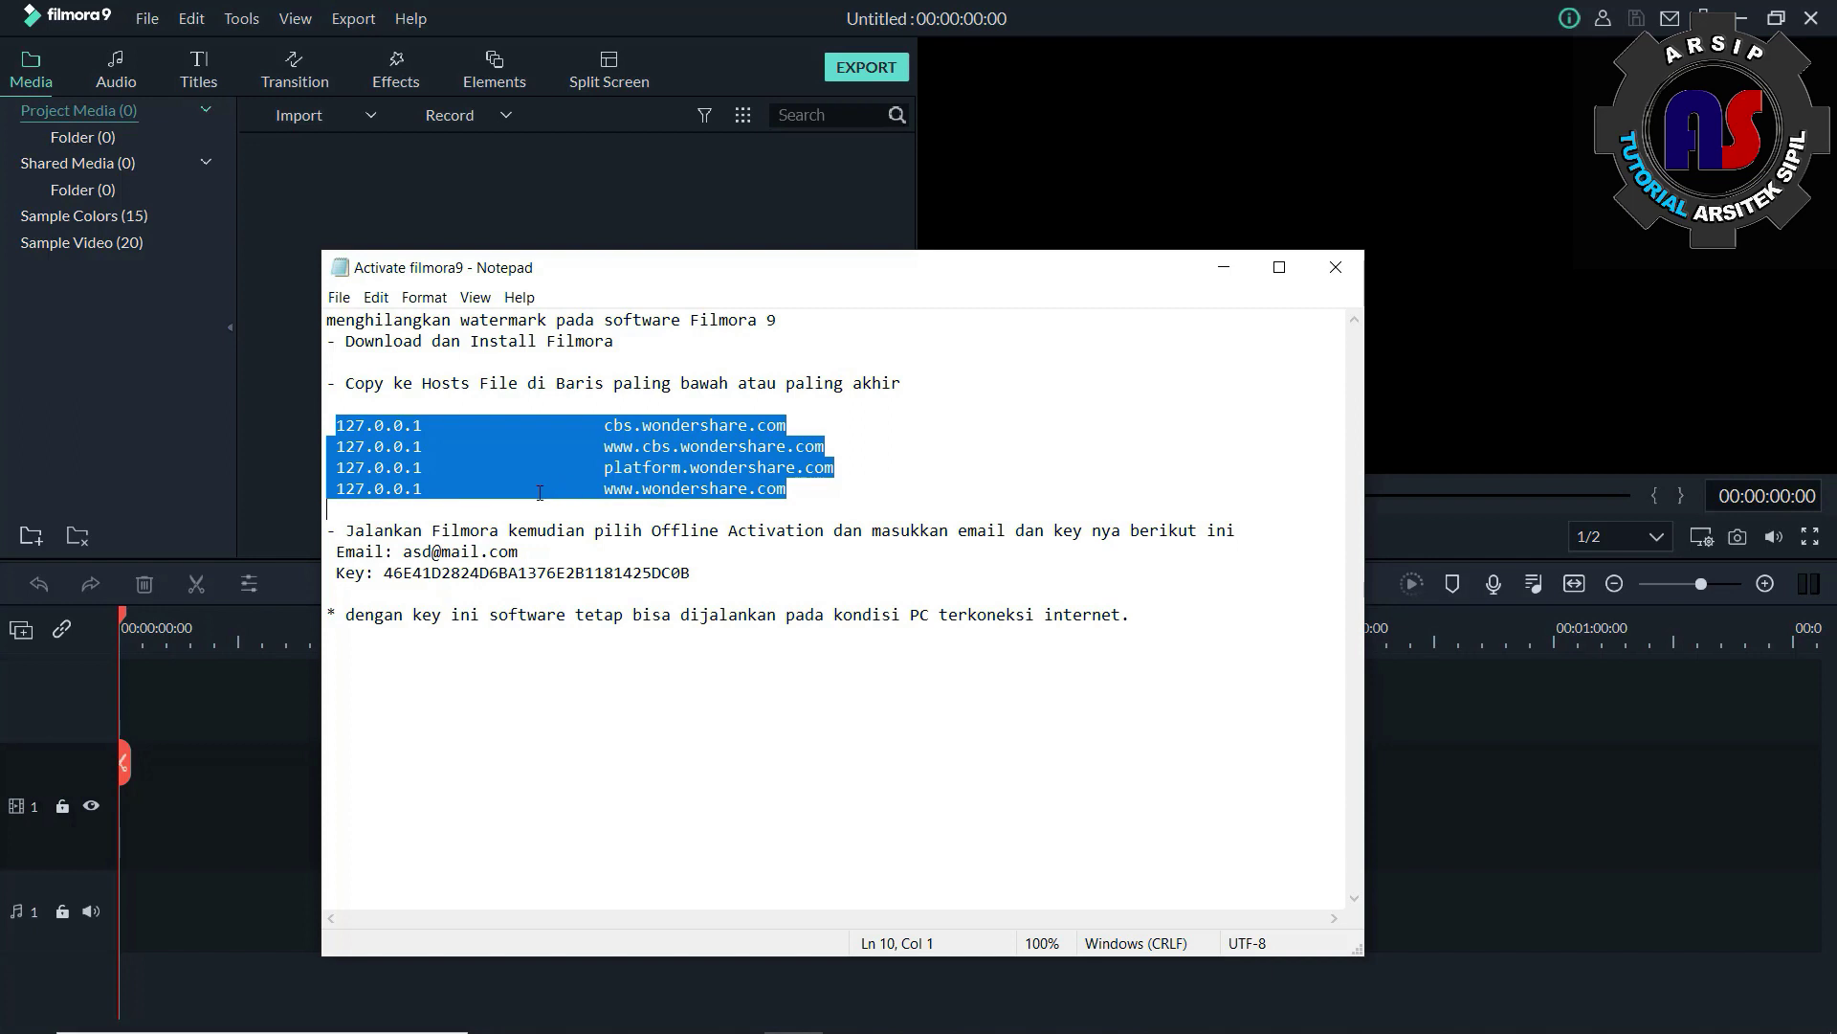
left_click_drag(651, 532, 834, 532)
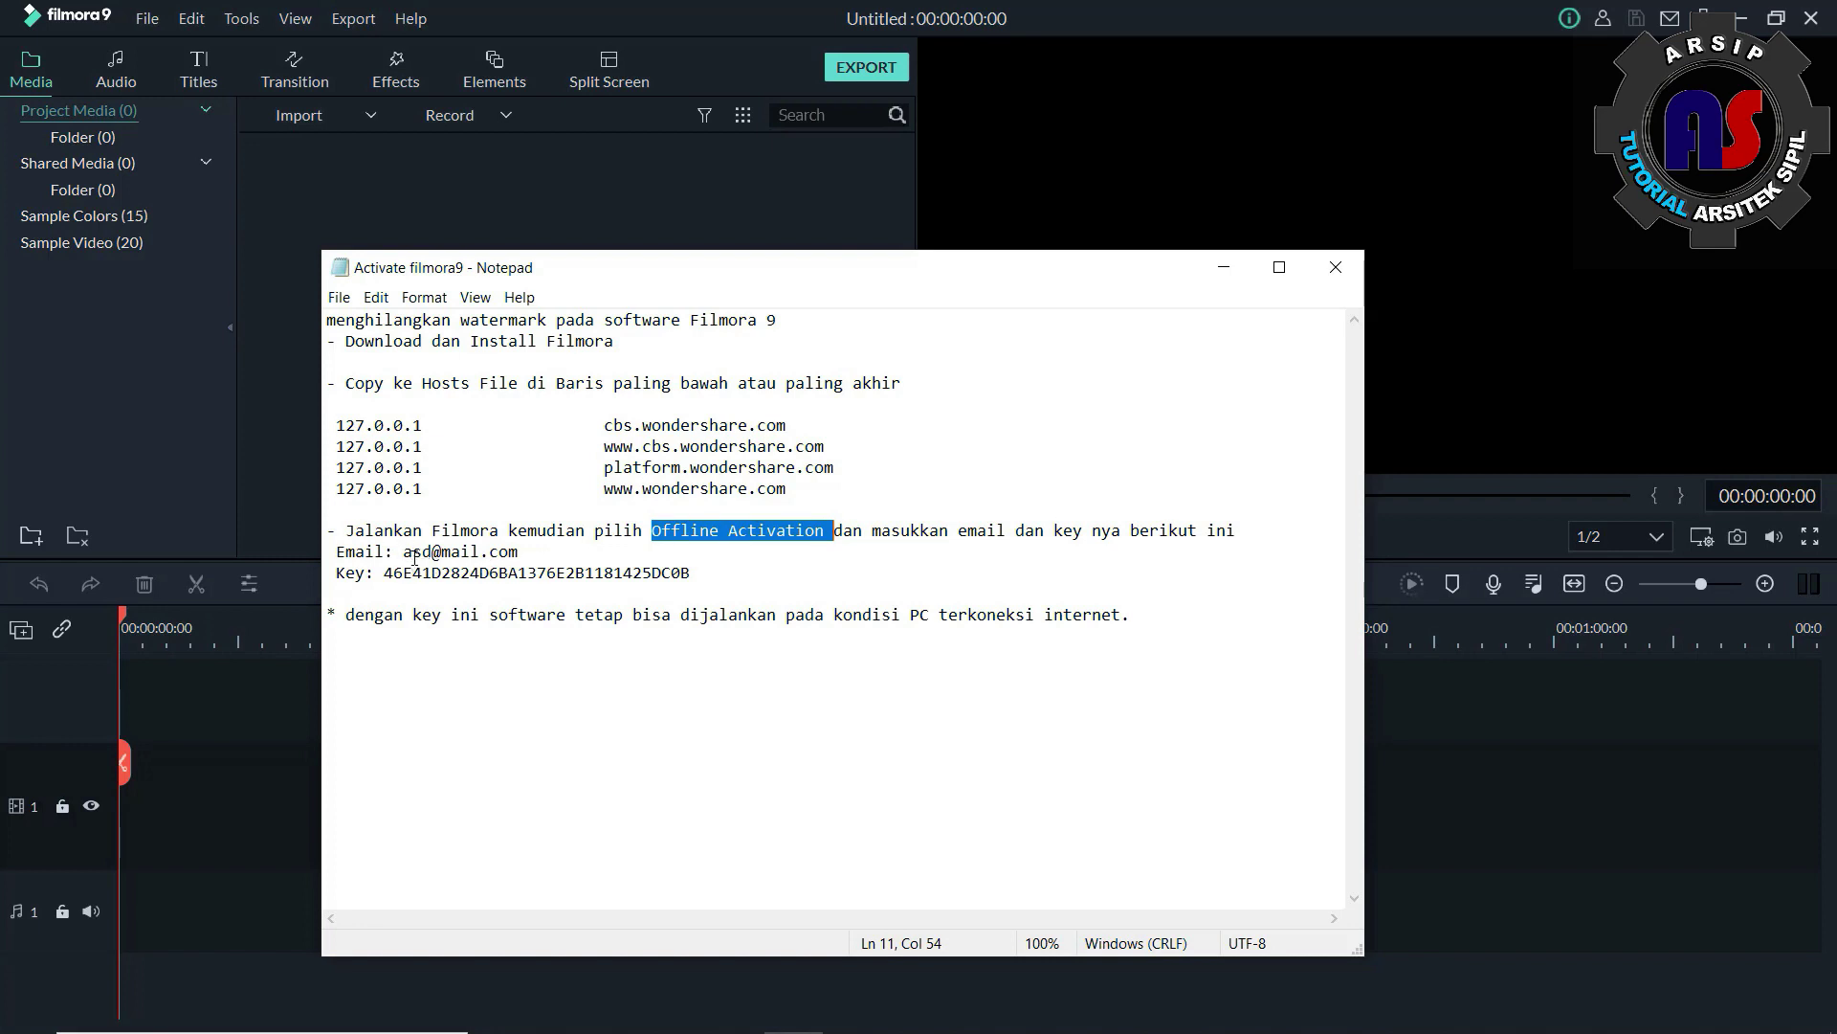
left_click_drag(403, 553, 519, 553)
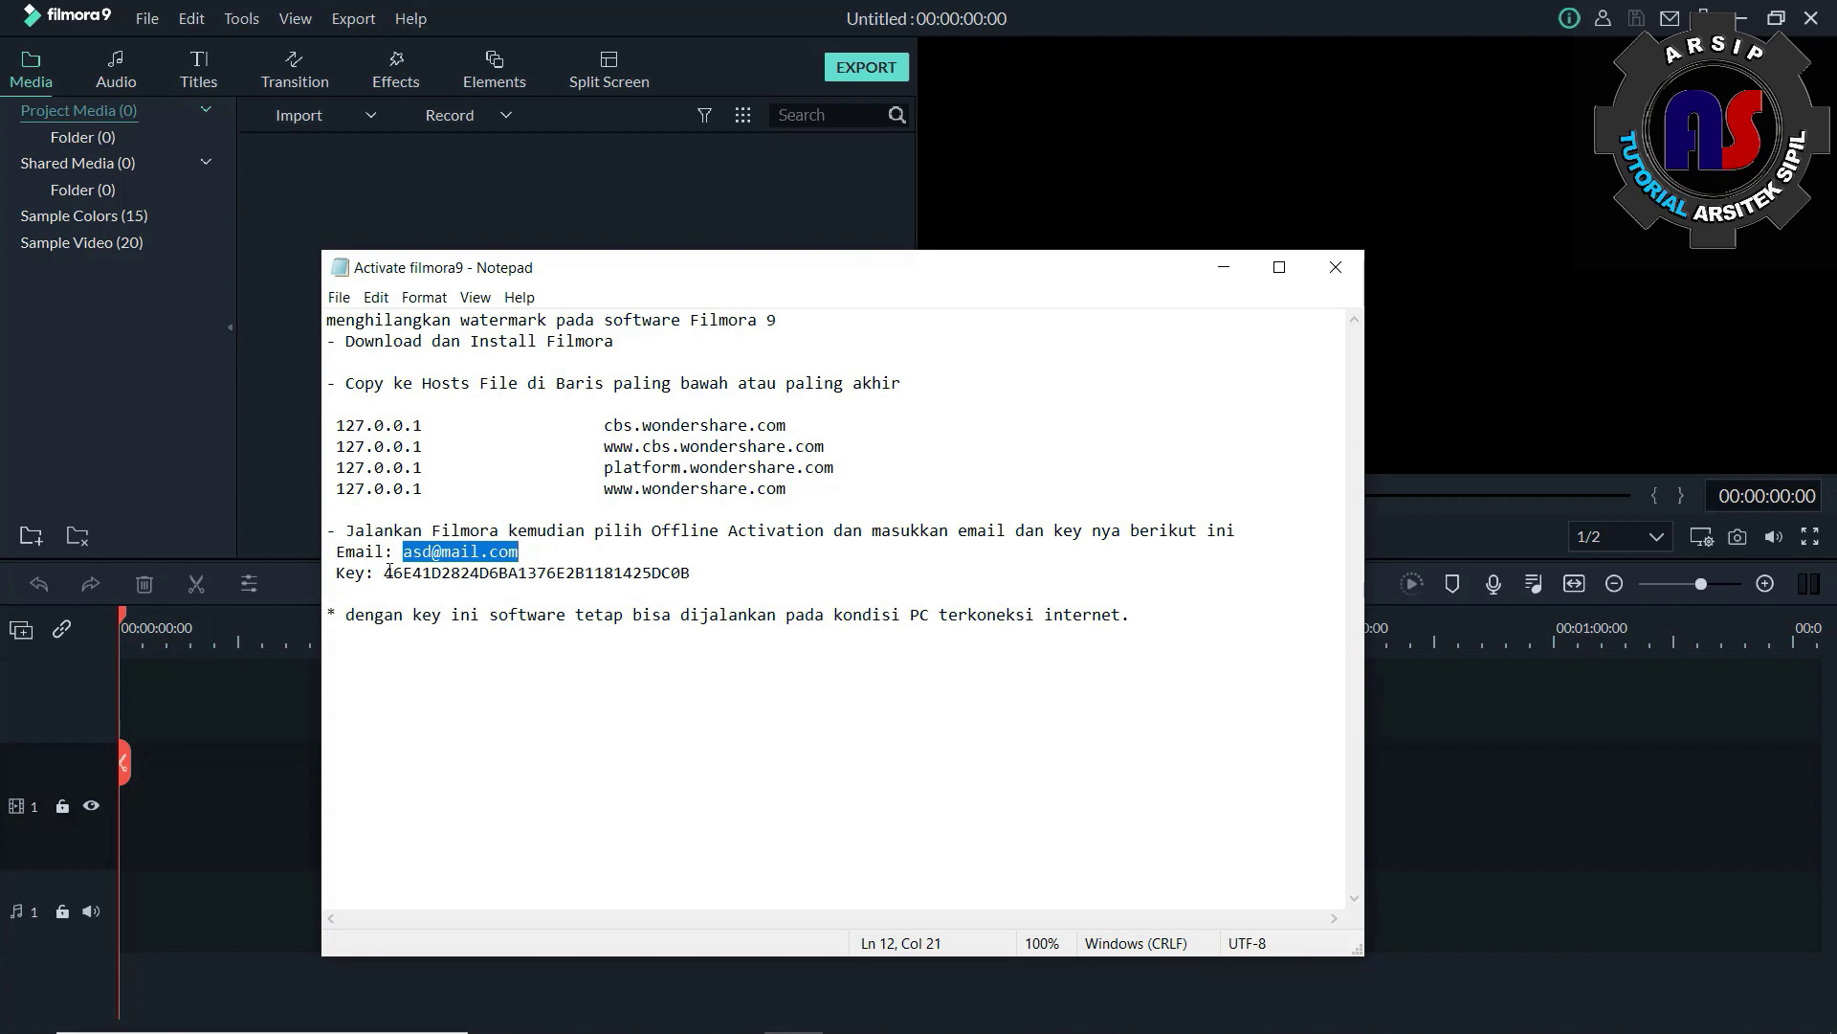
left_click_drag(386, 572, 695, 579)
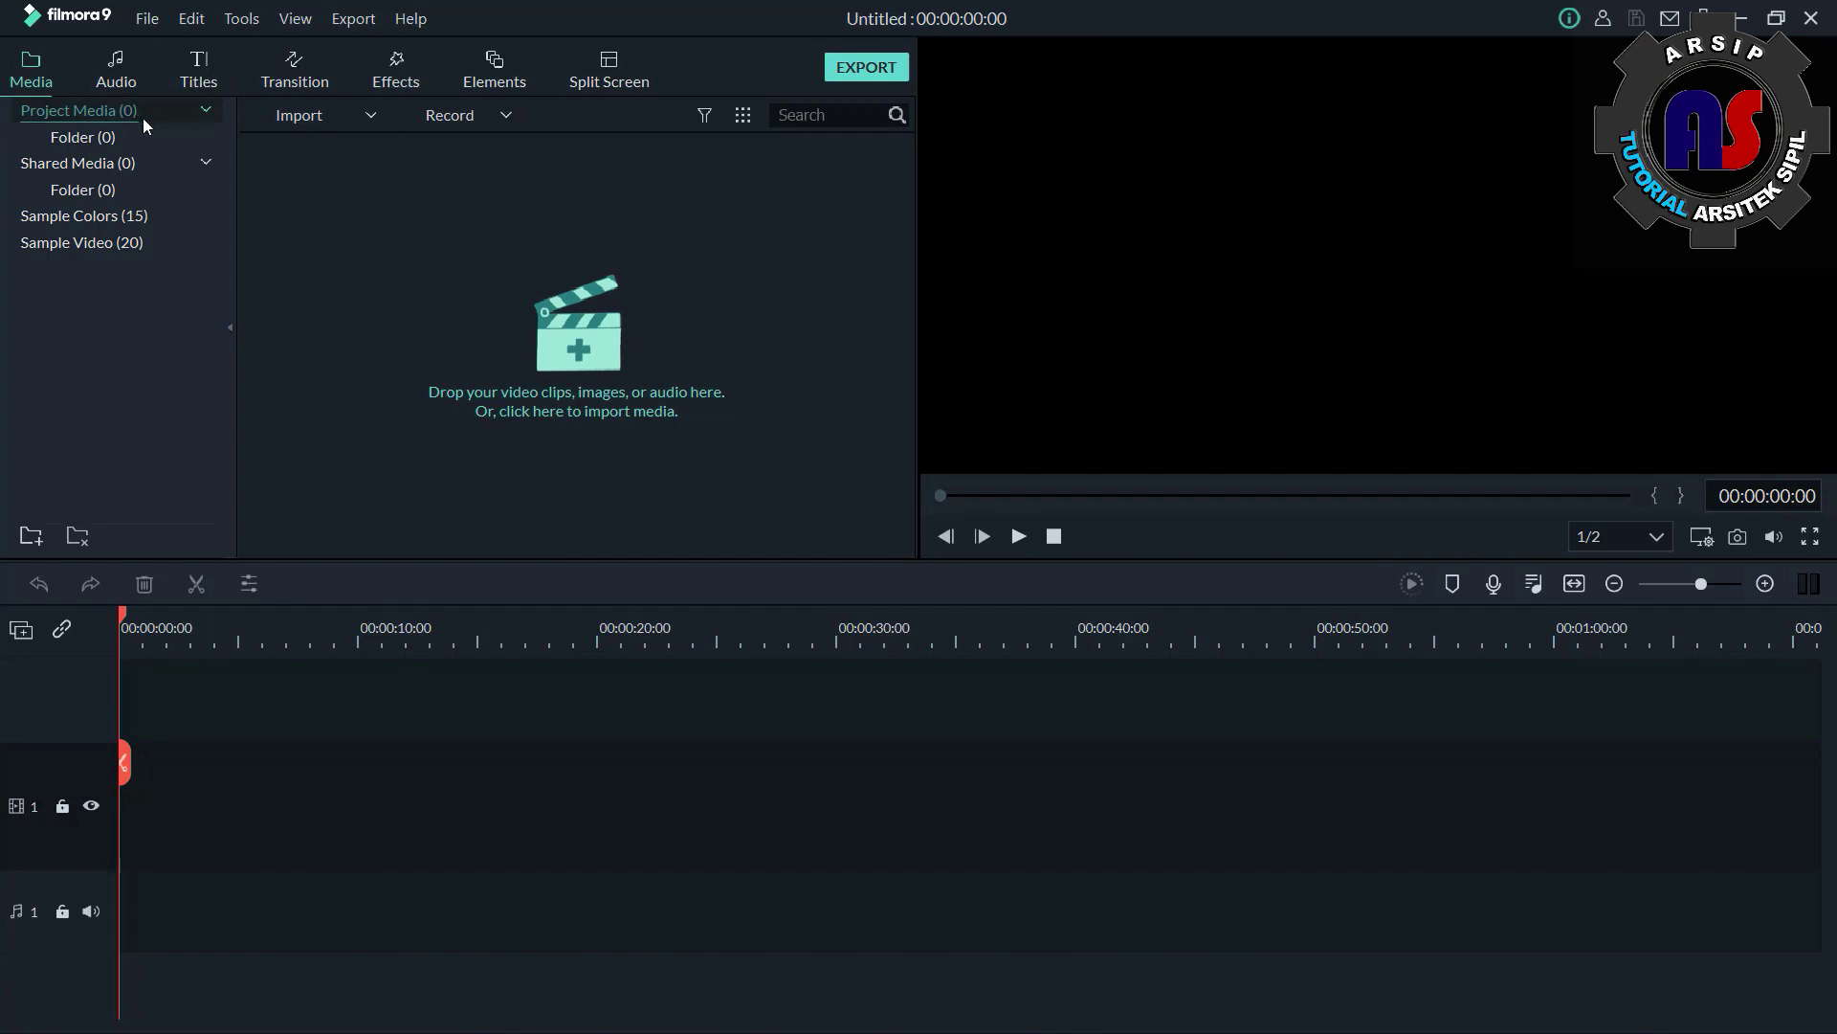
Browse the Audio, Titles and Transition libraries in Filmora9, looking through the included transitions
left_click(116, 77)
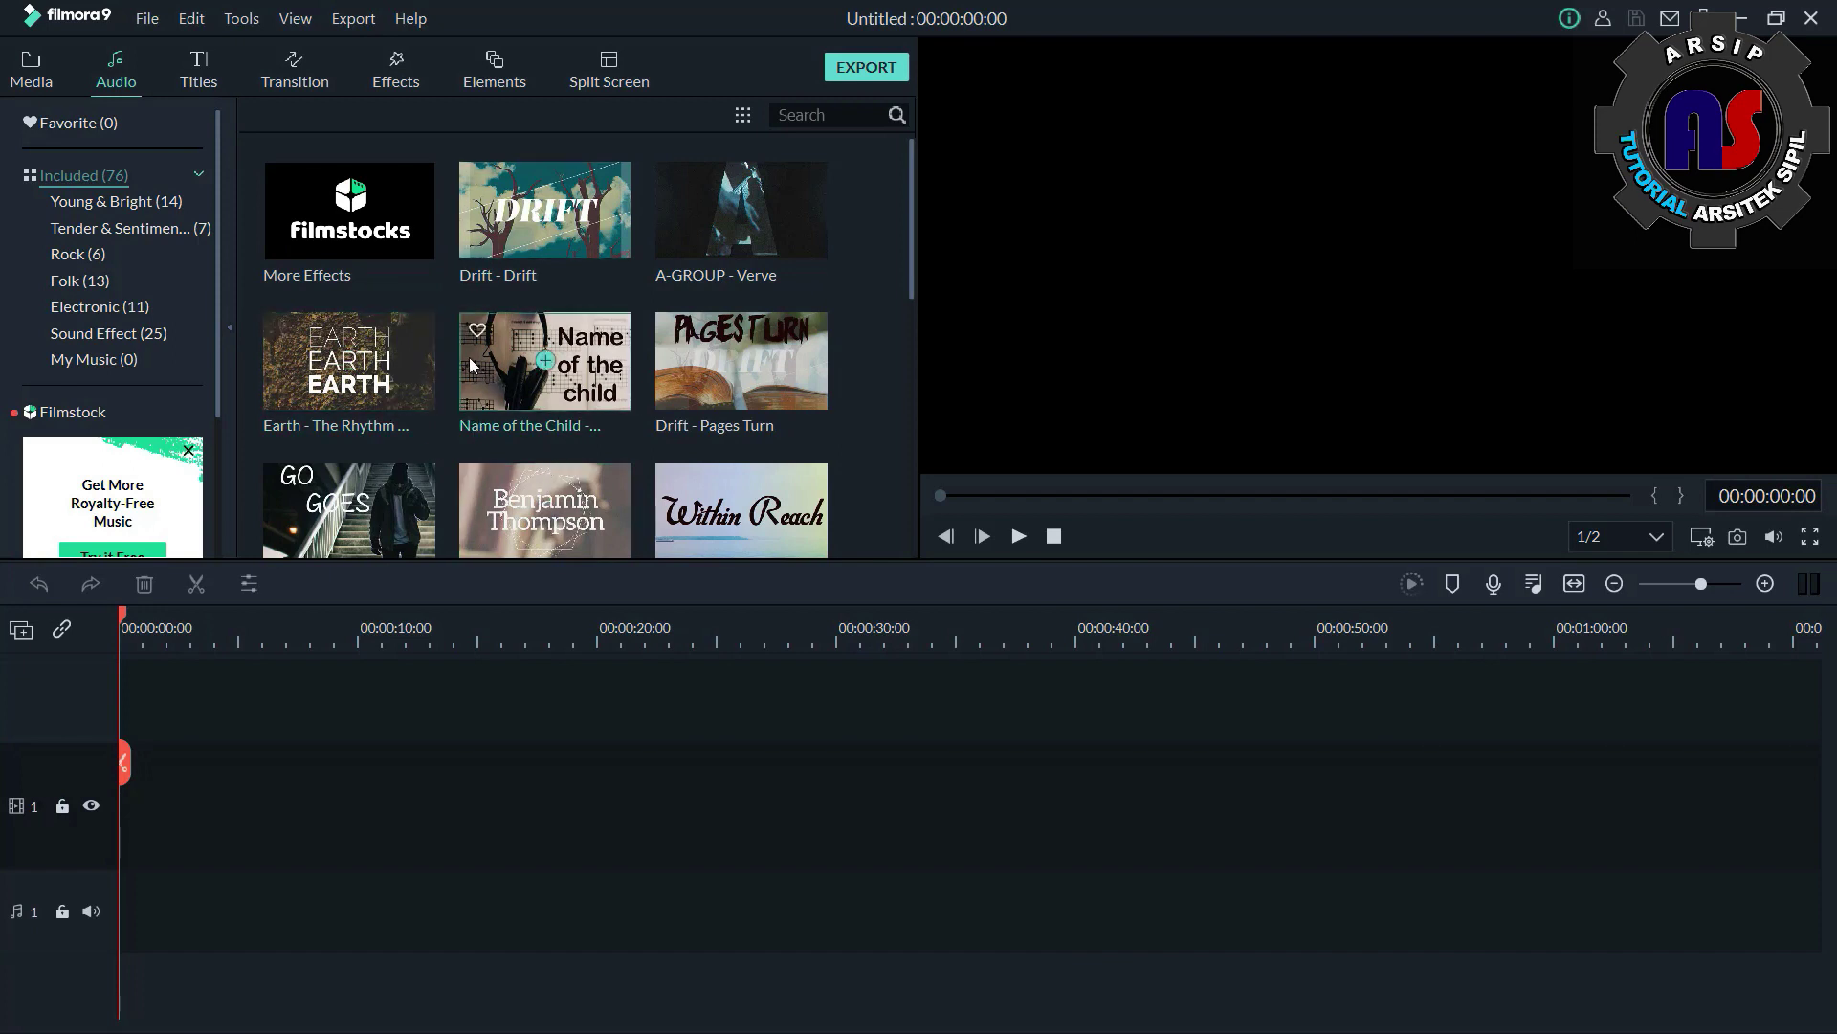
left_click(195, 82)
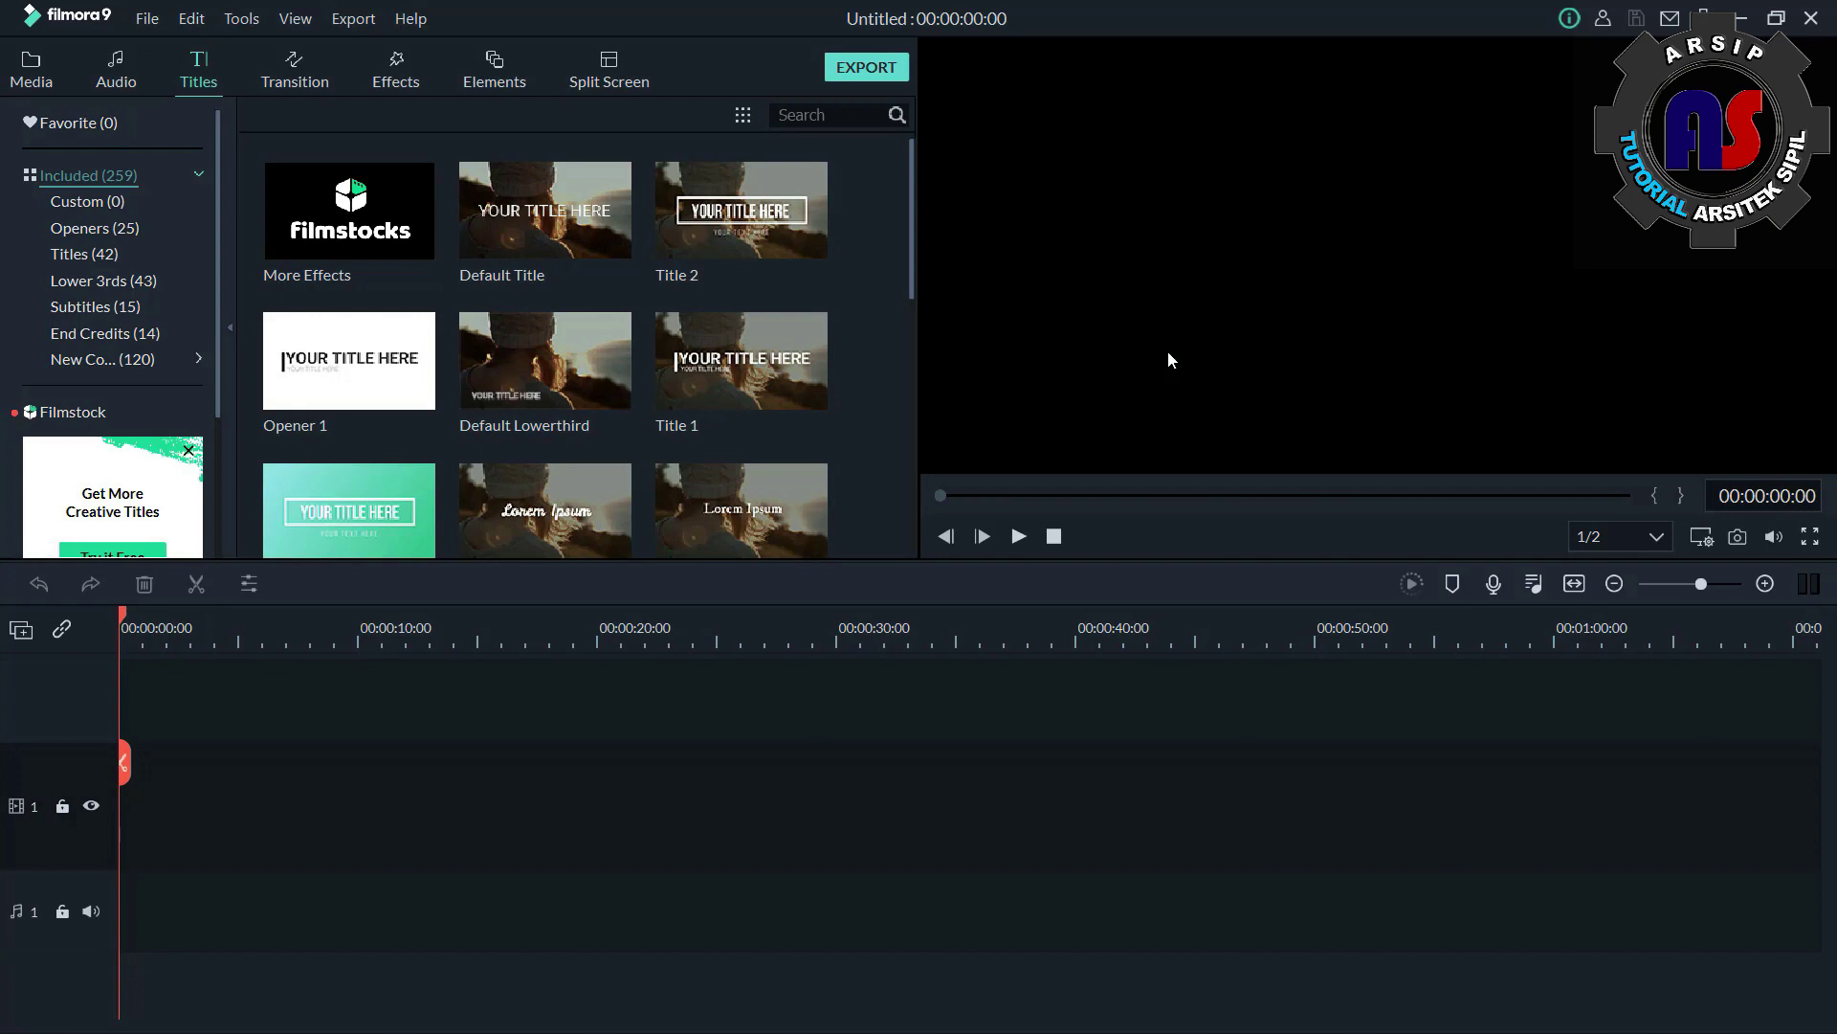
left_click(307, 83)
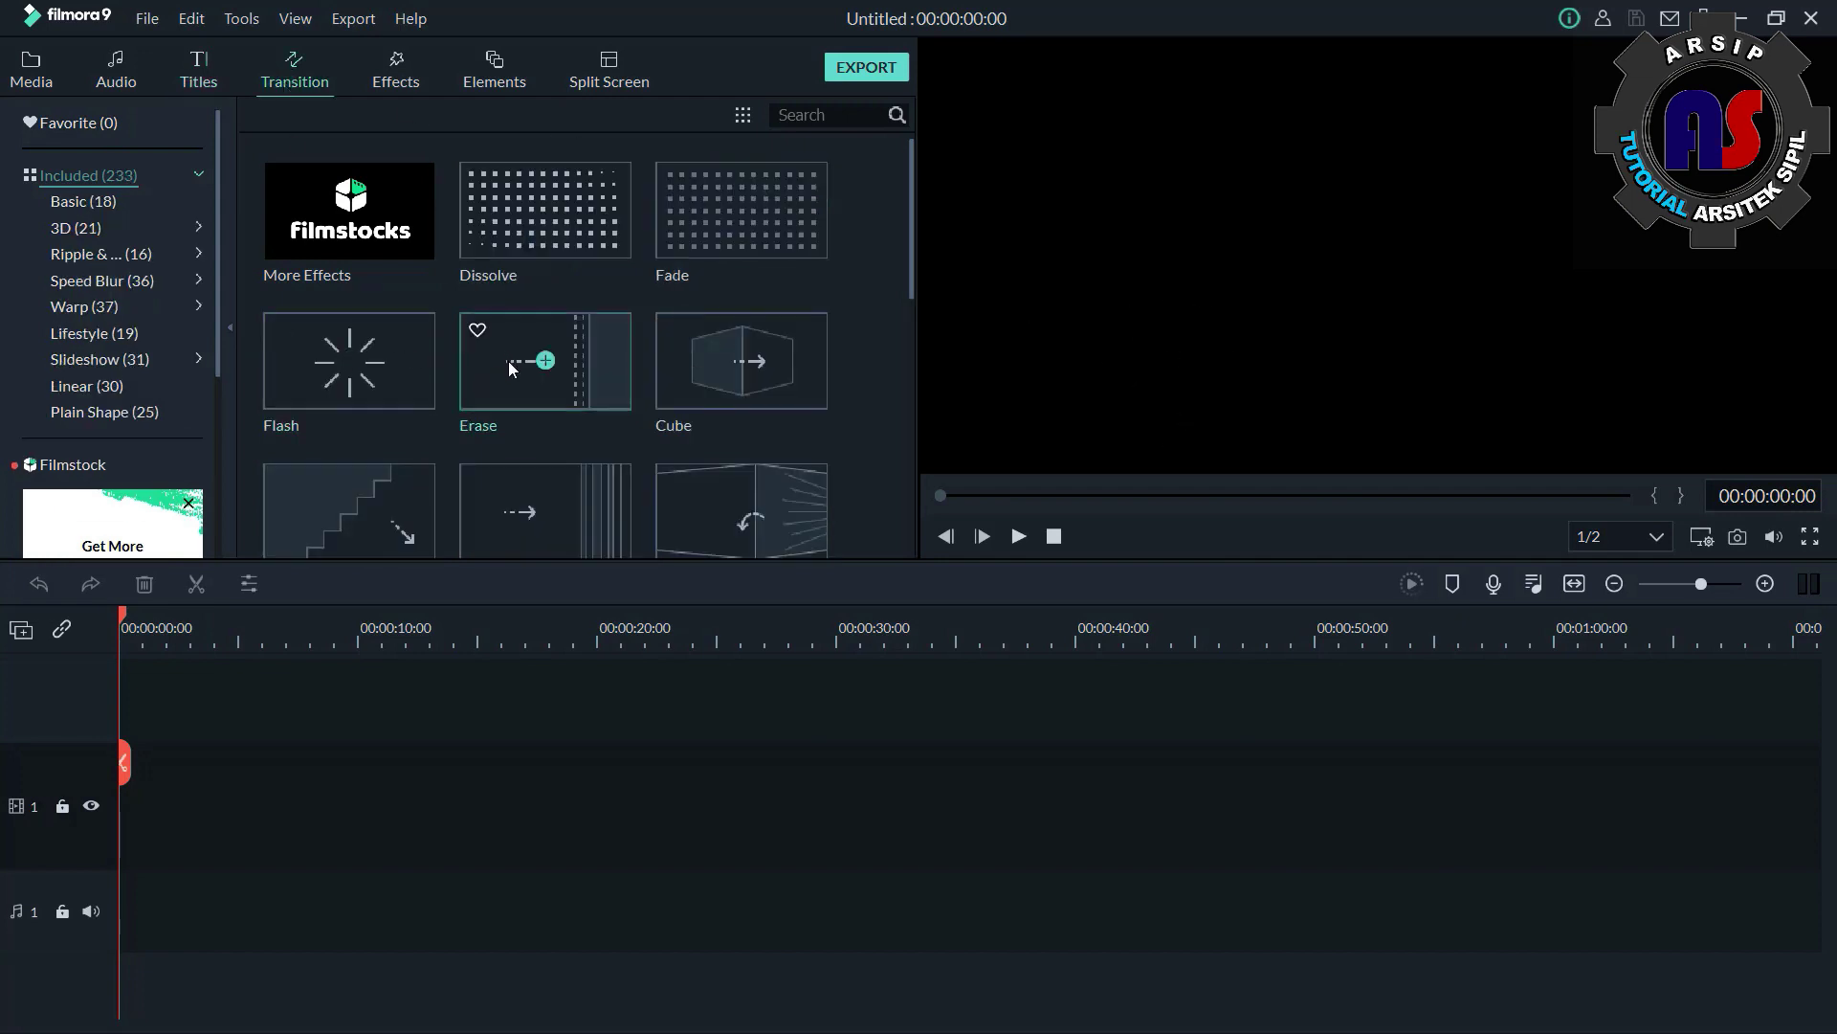
scroll(509, 373, "down", 10)
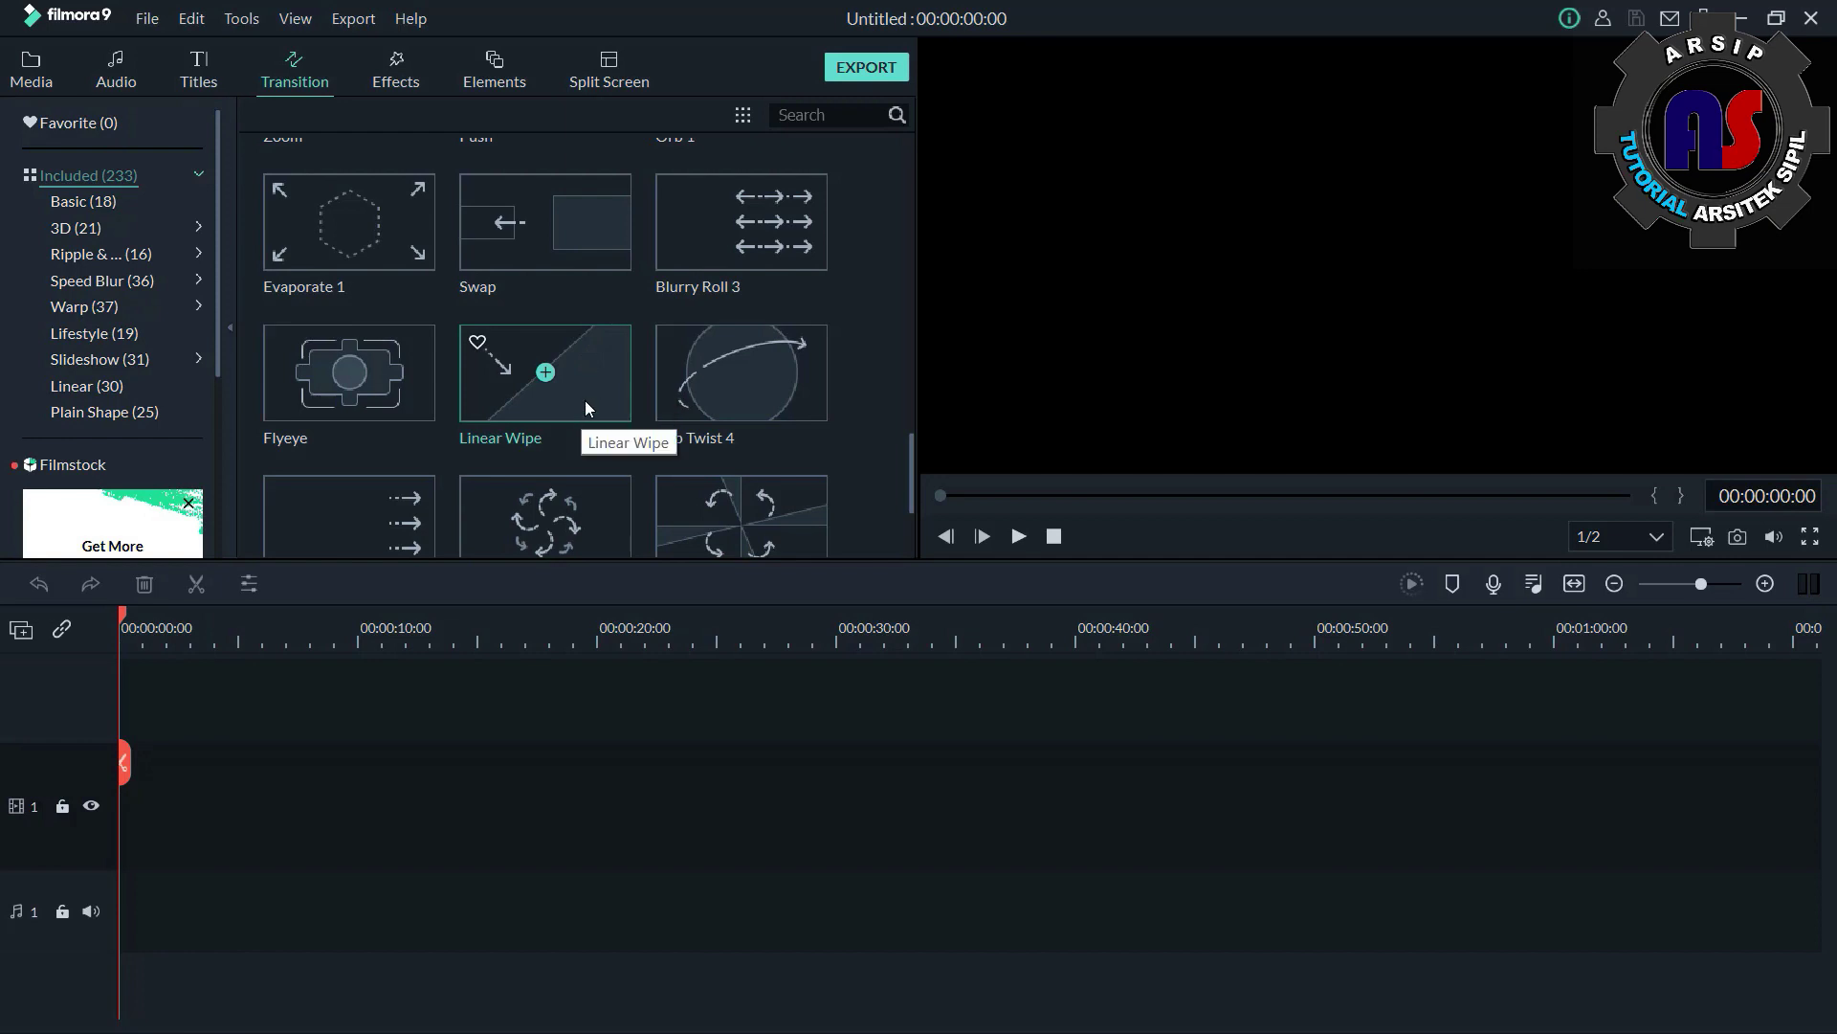
scroll(497, 347, "up", 5)
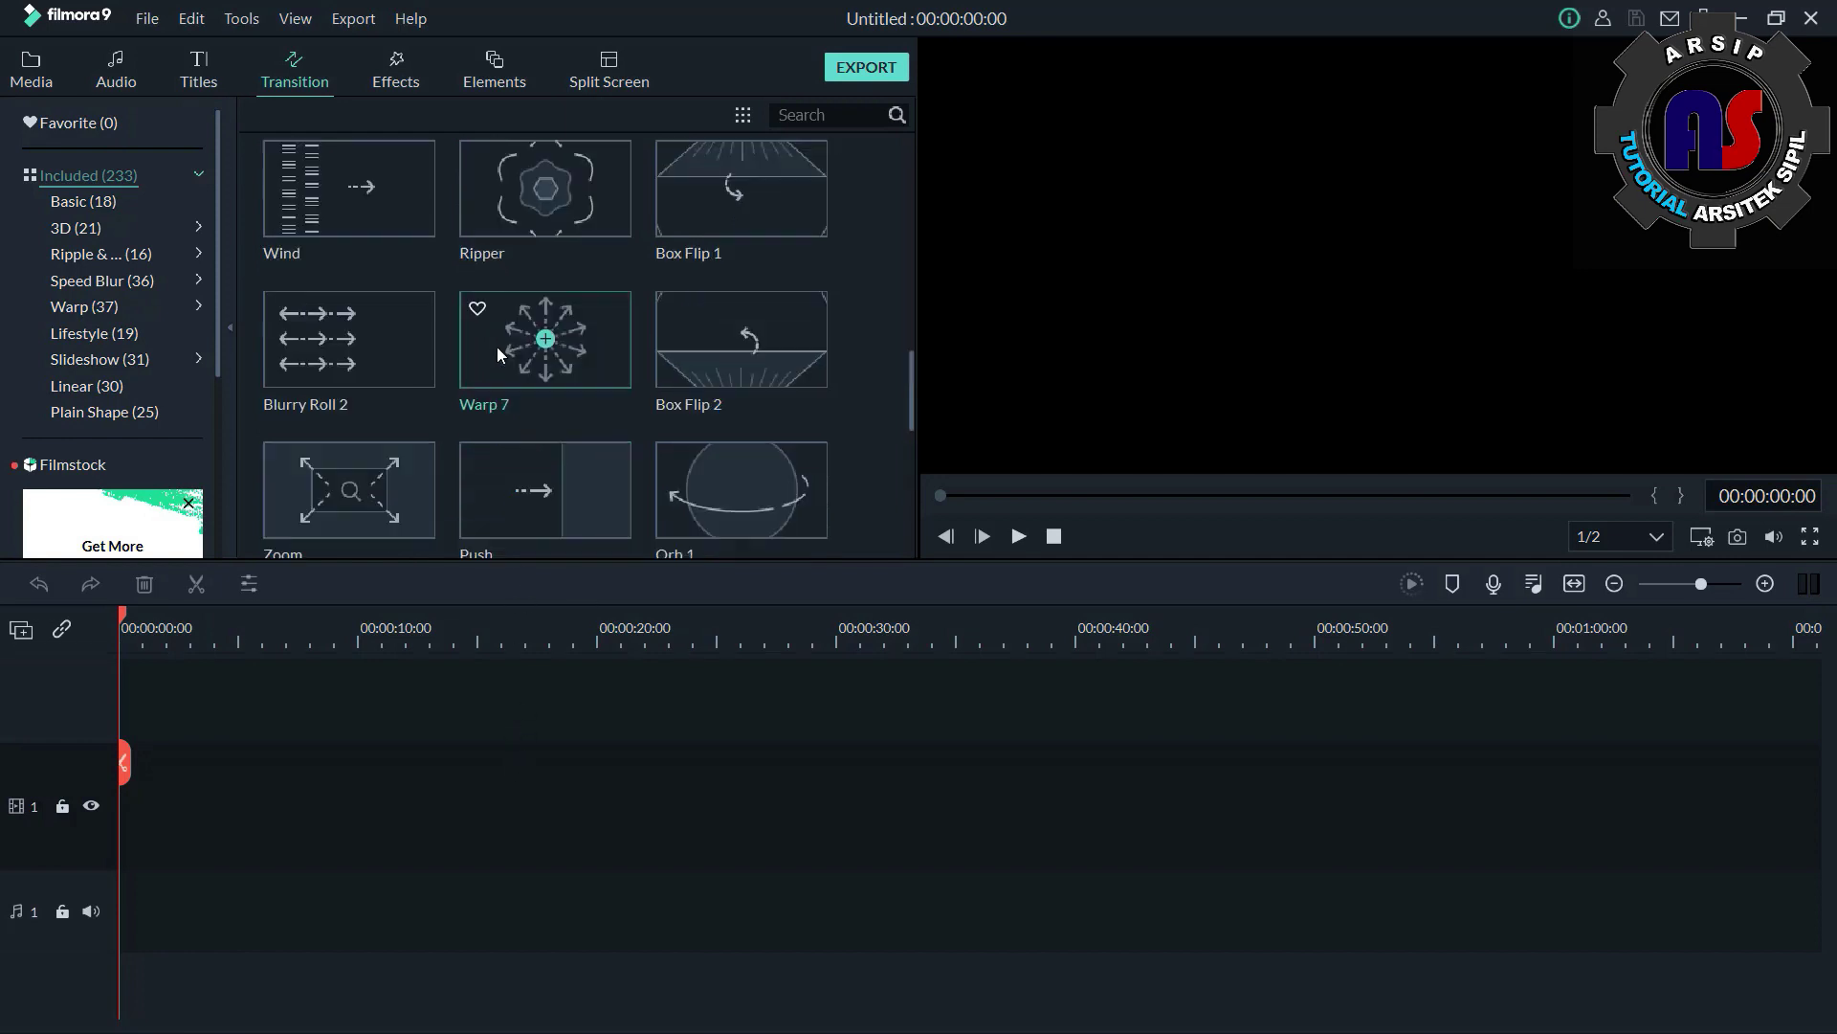
Browse the included items in the Effects and Elements libraries and preview Element Emoji 1
left_click(410, 84)
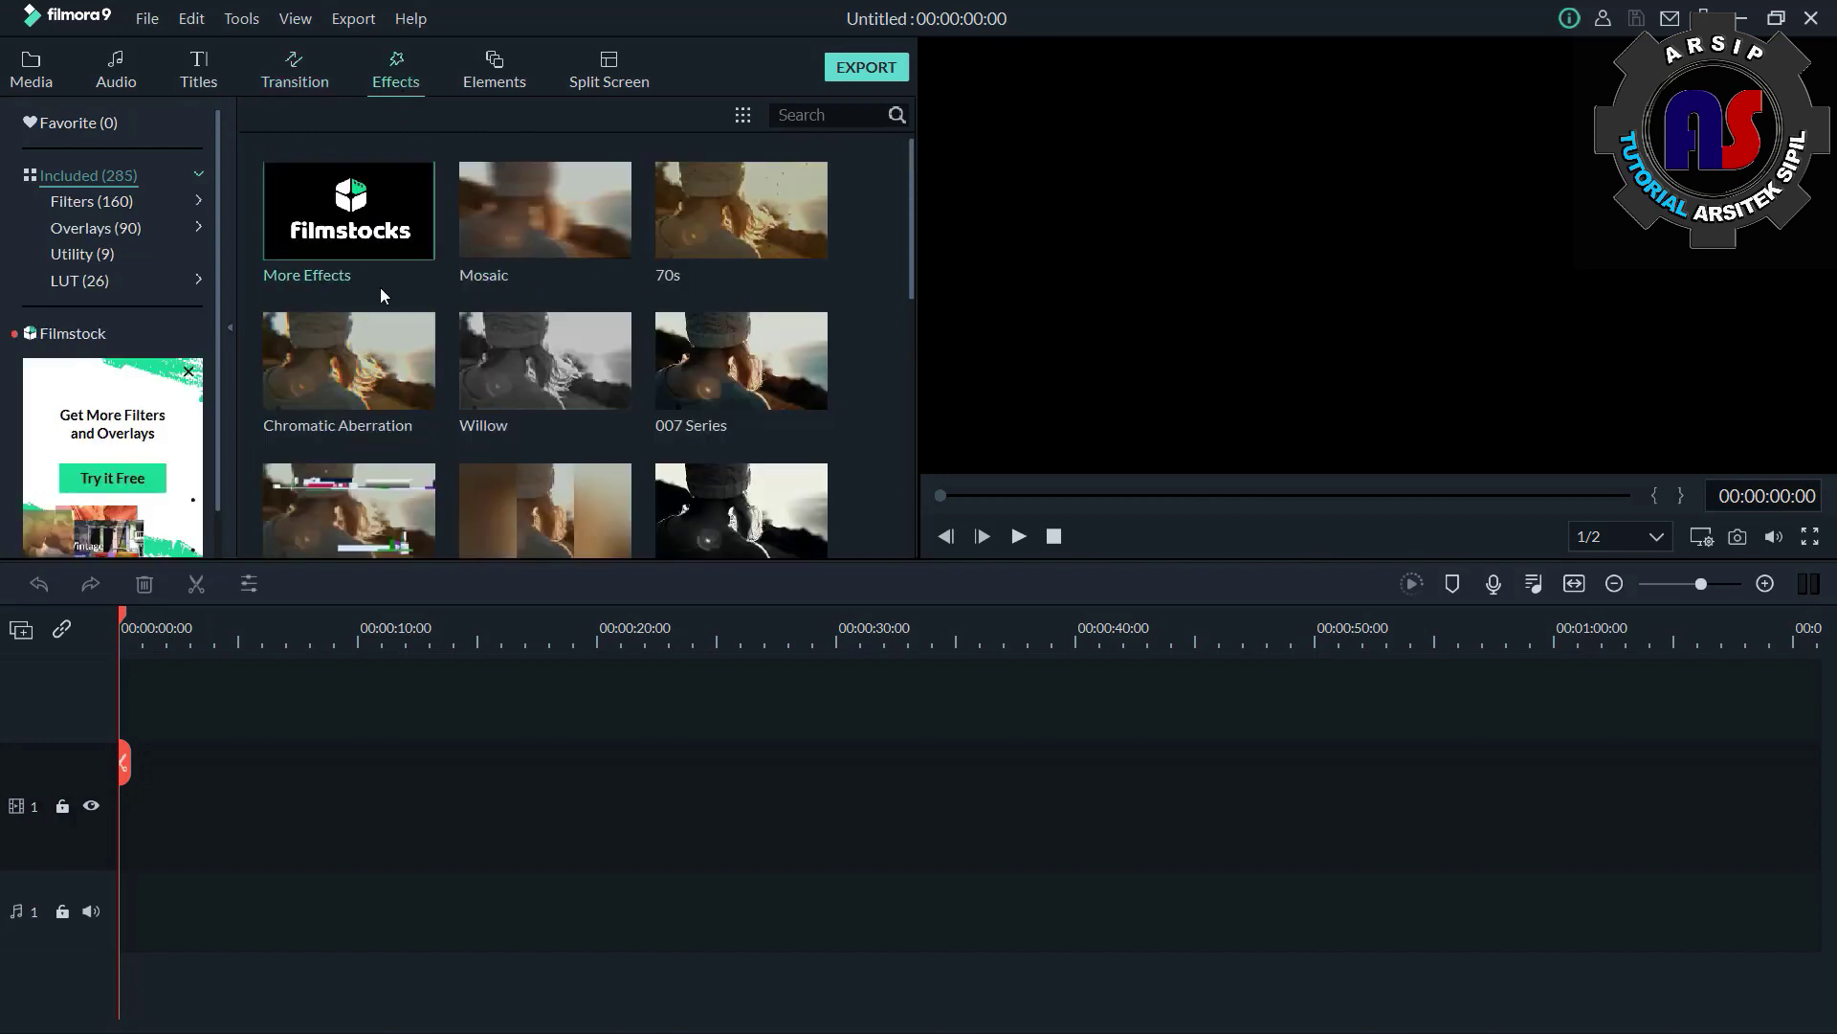
scroll(530, 407, "down", 5)
scroll(530, 408, "down", 10)
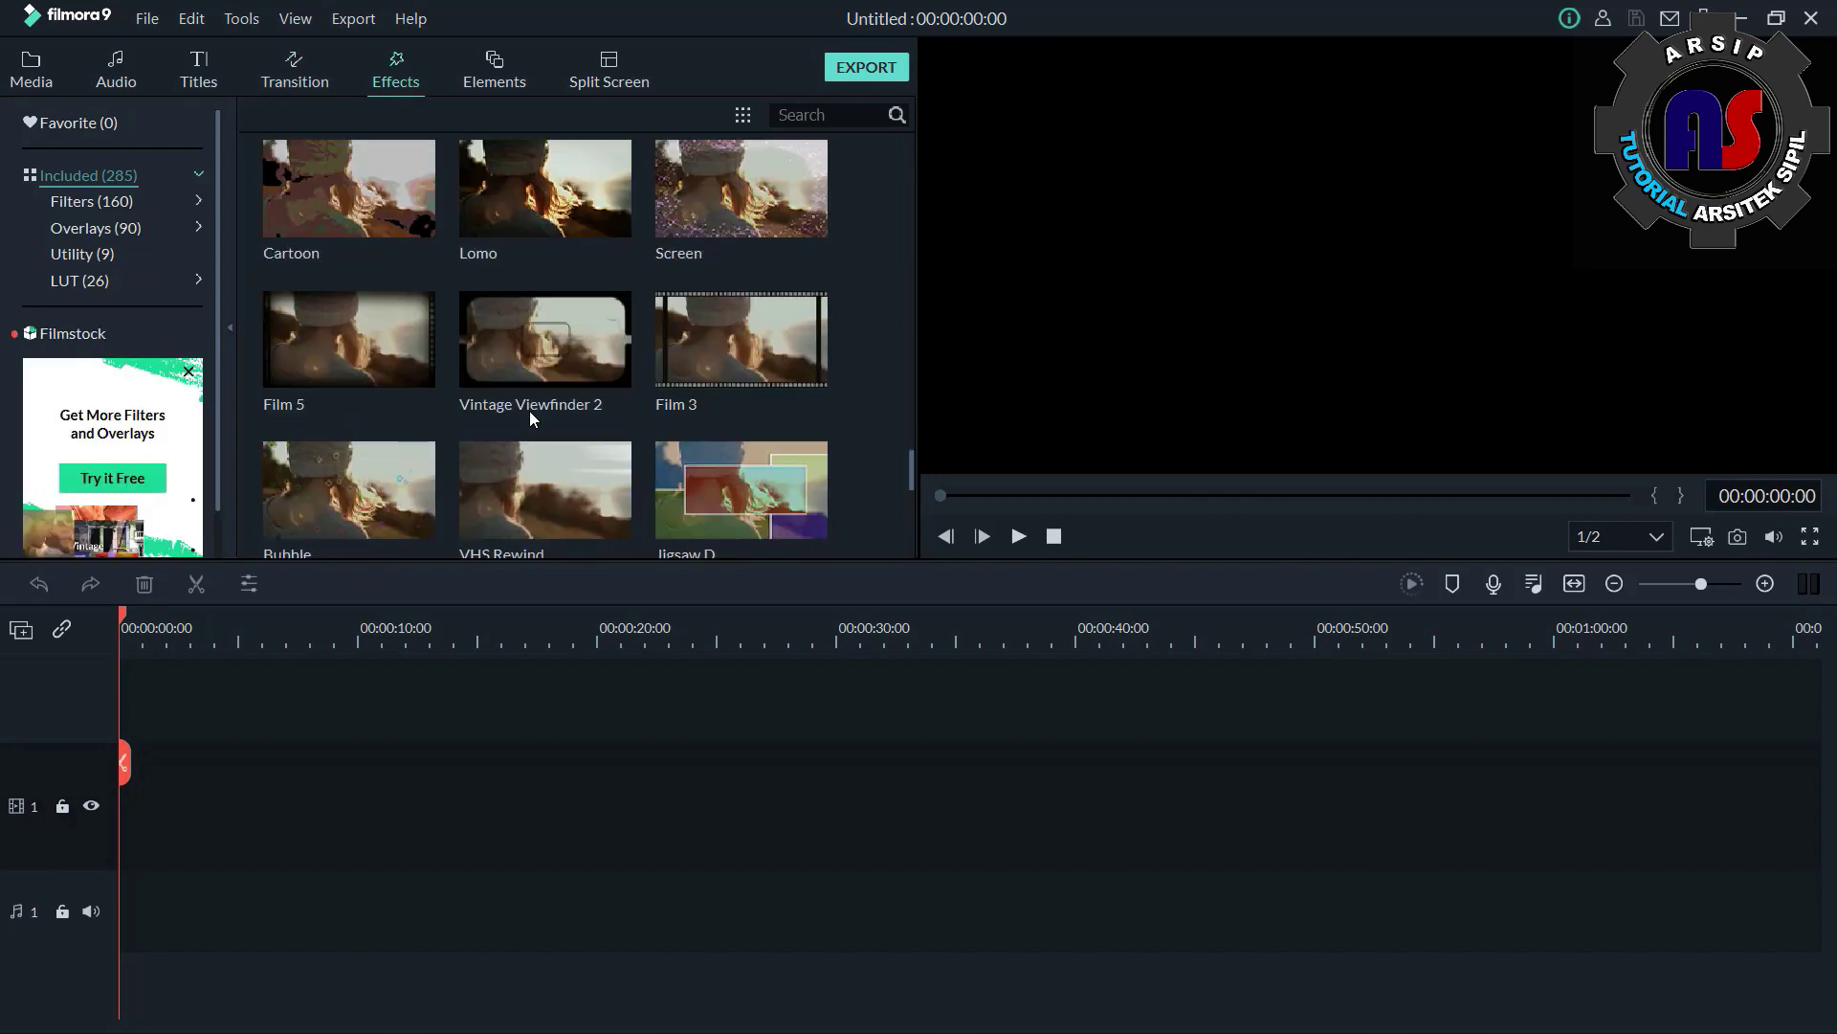
scroll(528, 431, "up", 15)
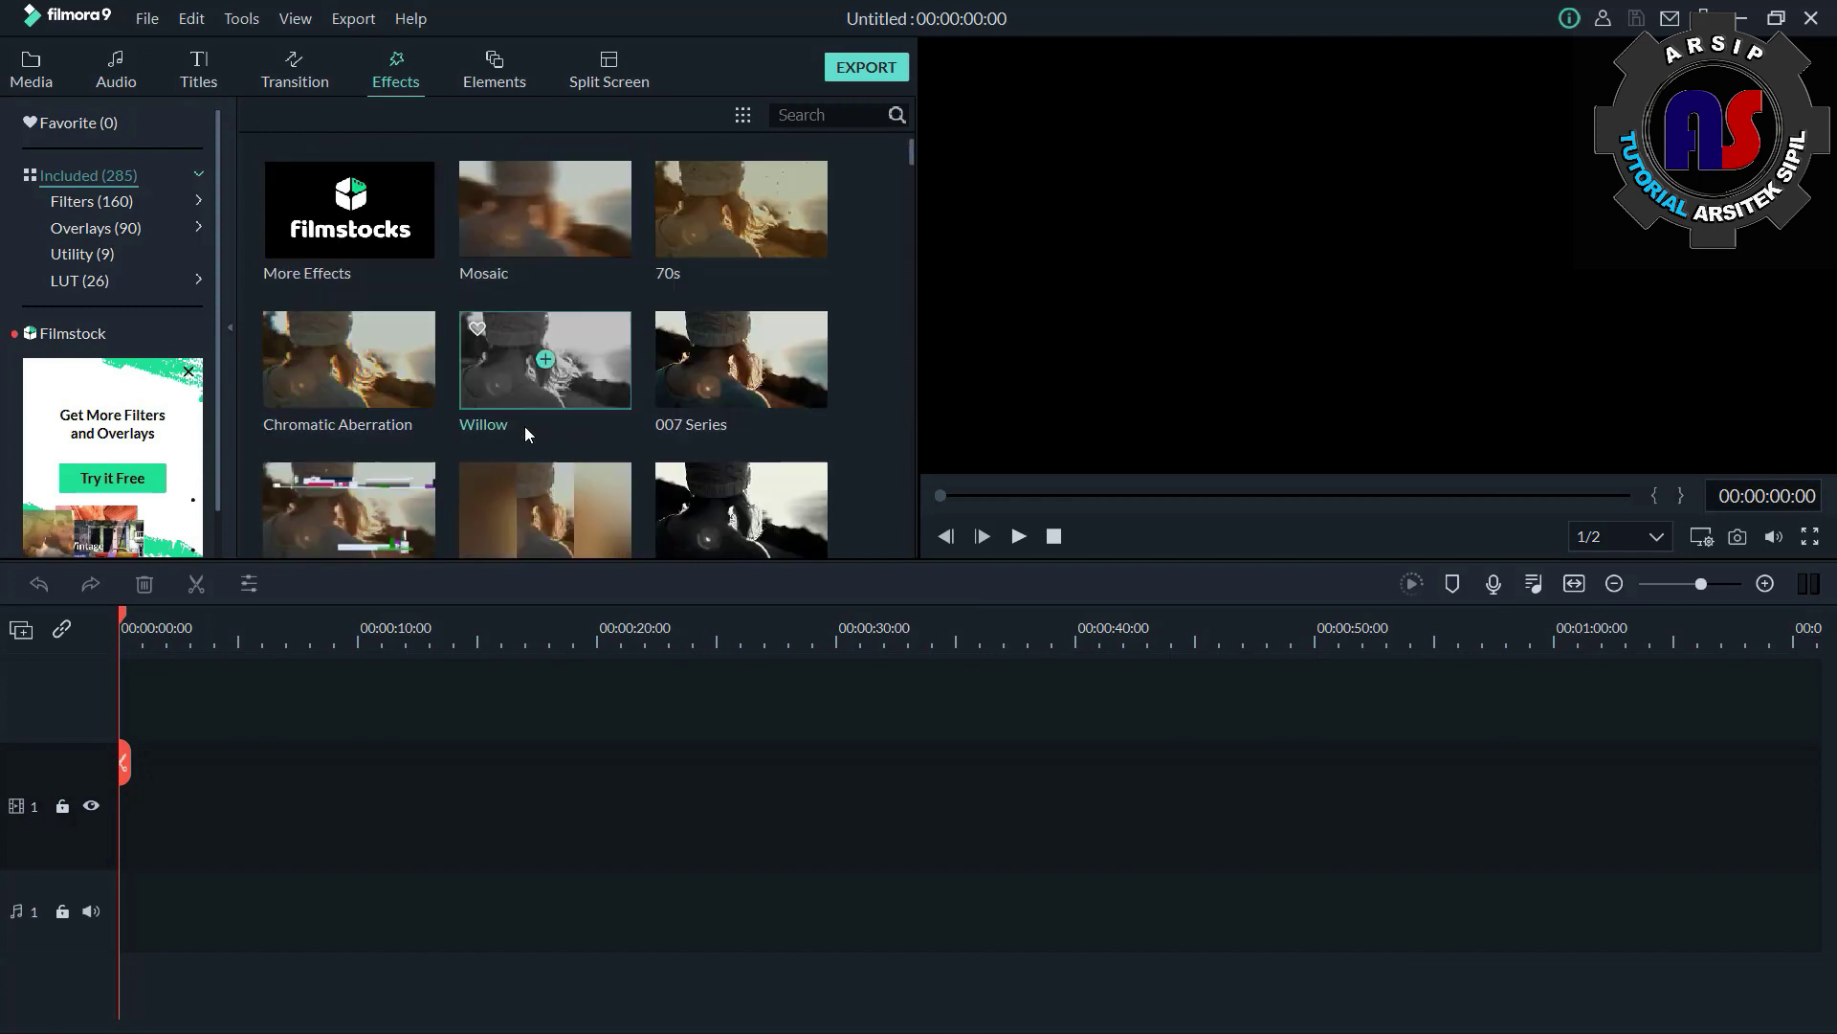
left_click(490, 78)
scroll(507, 382, "down", 3)
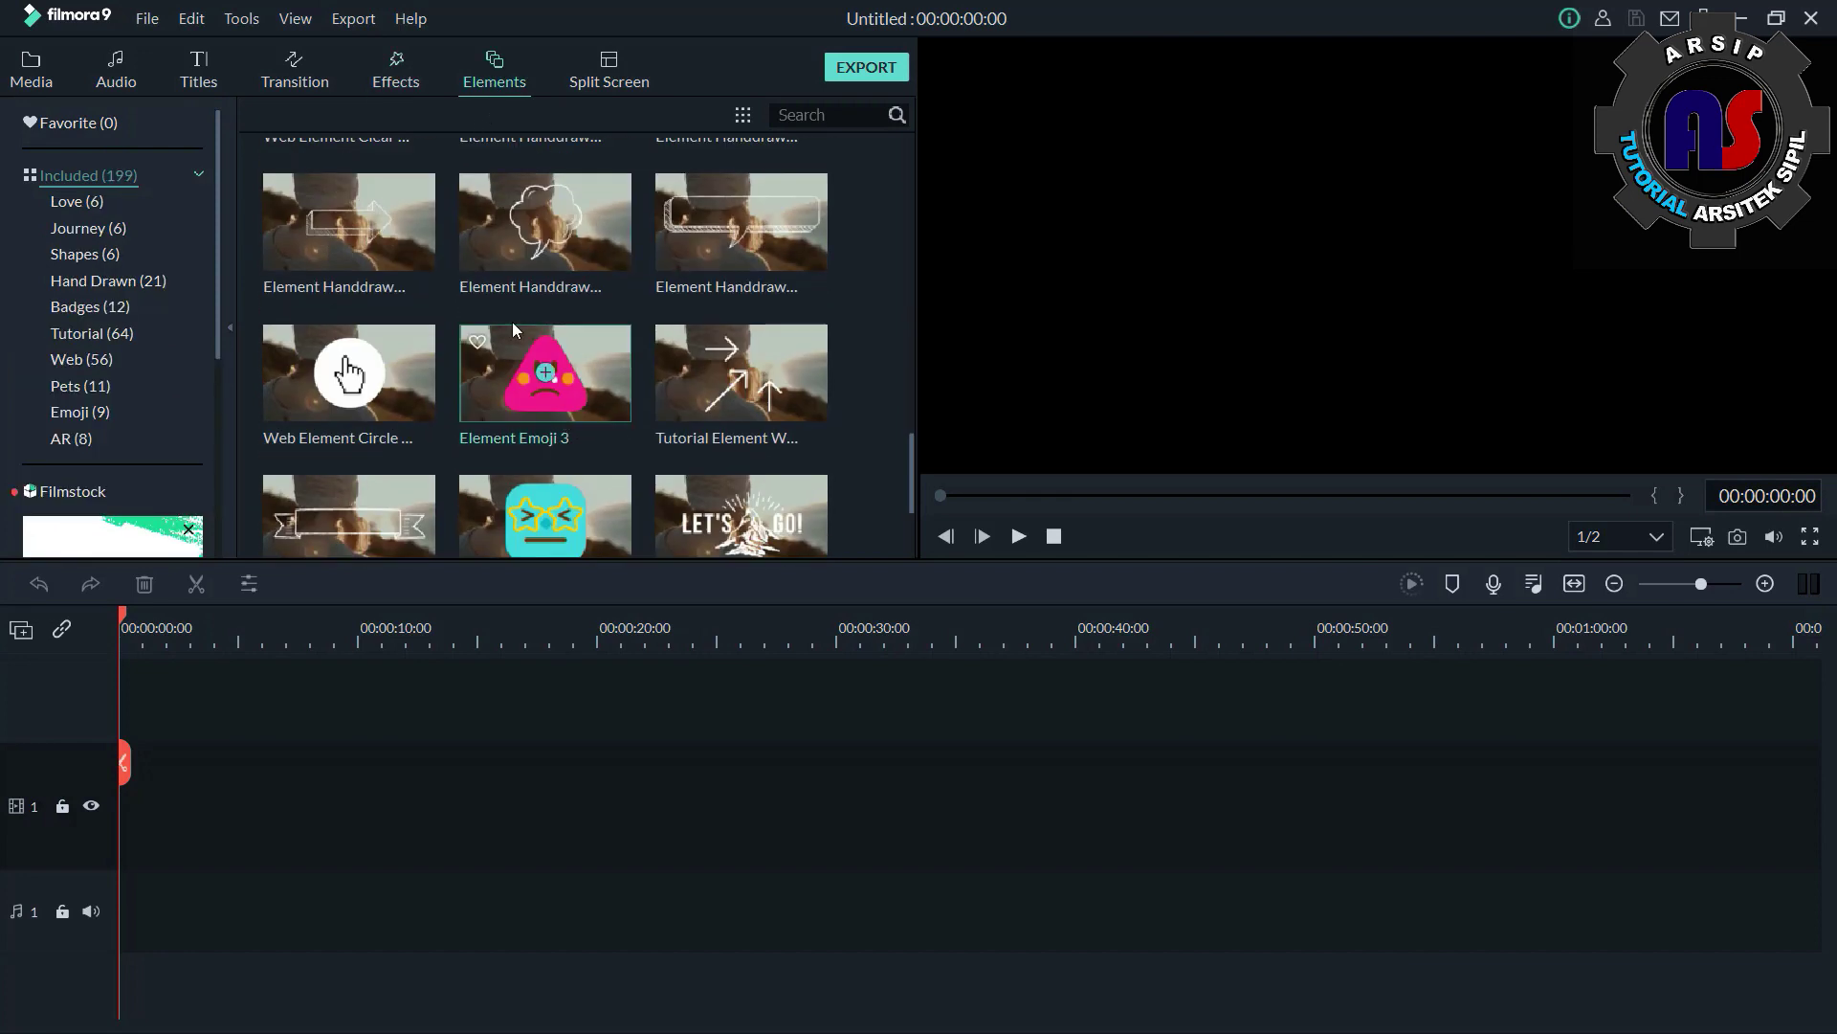
left_click(388, 281)
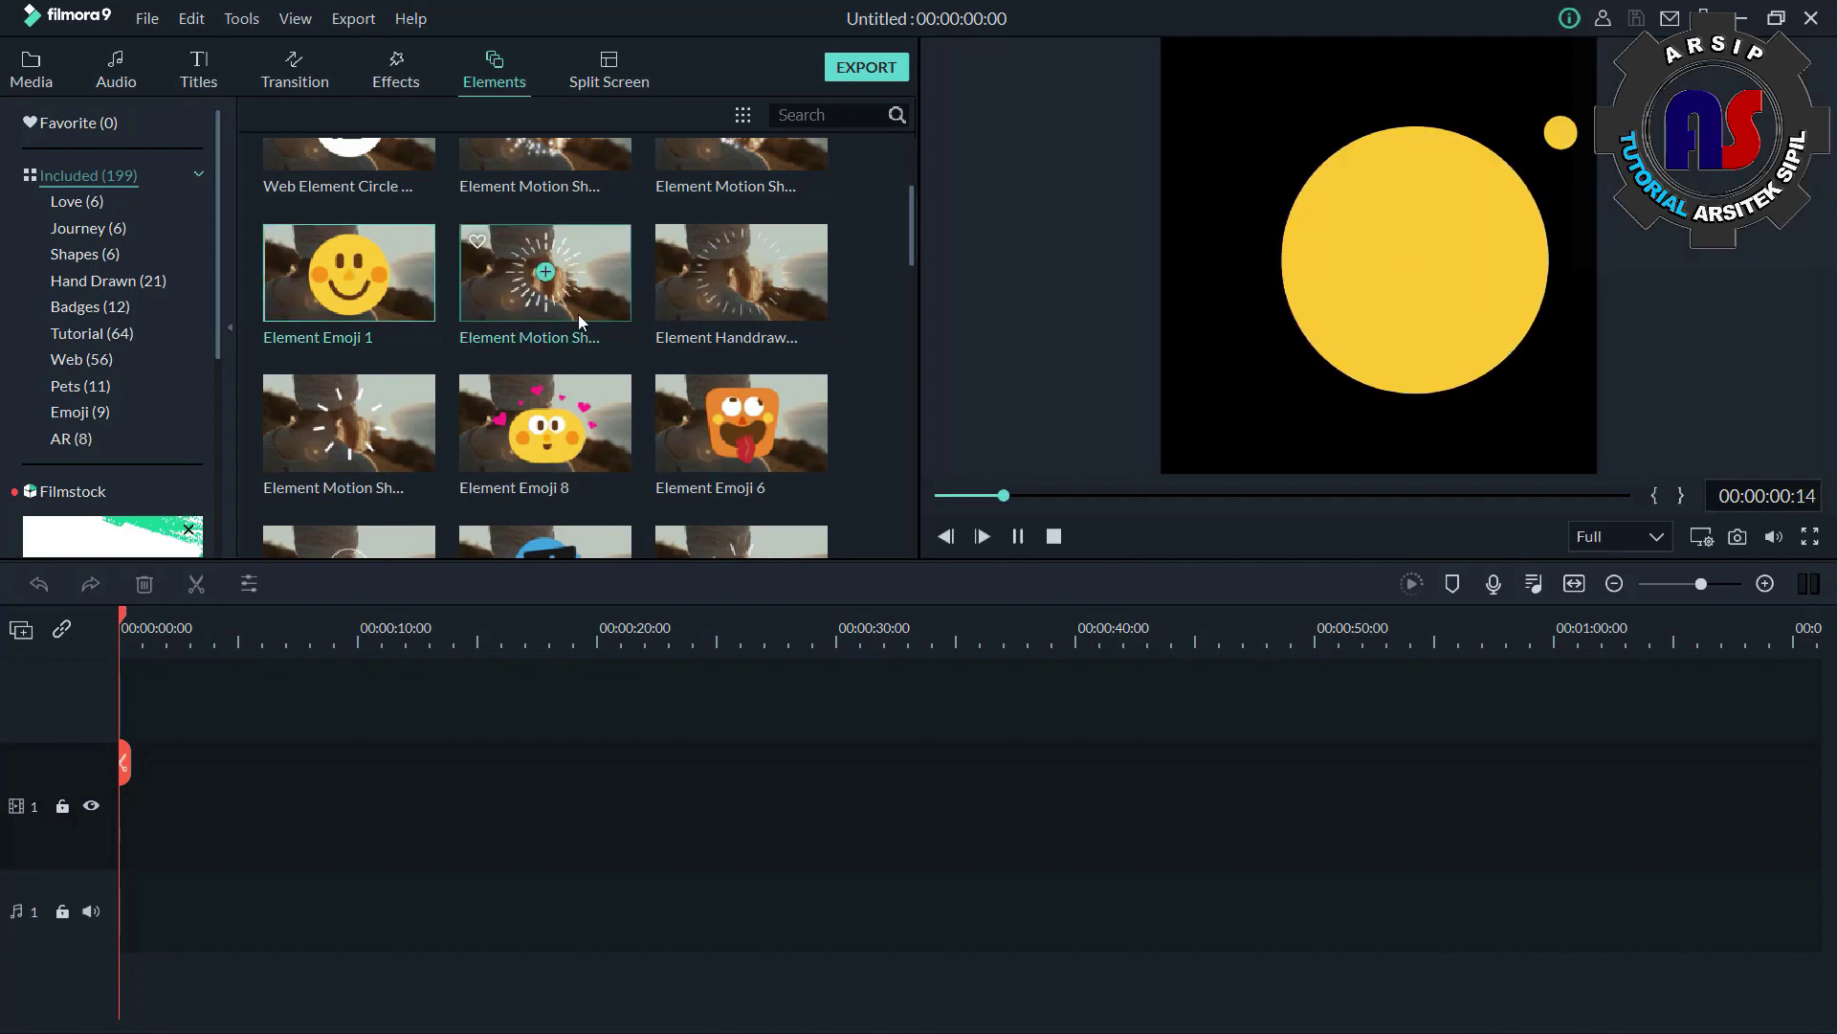
Return to the Effects library and preview the Shine B effect
left_click(401, 72)
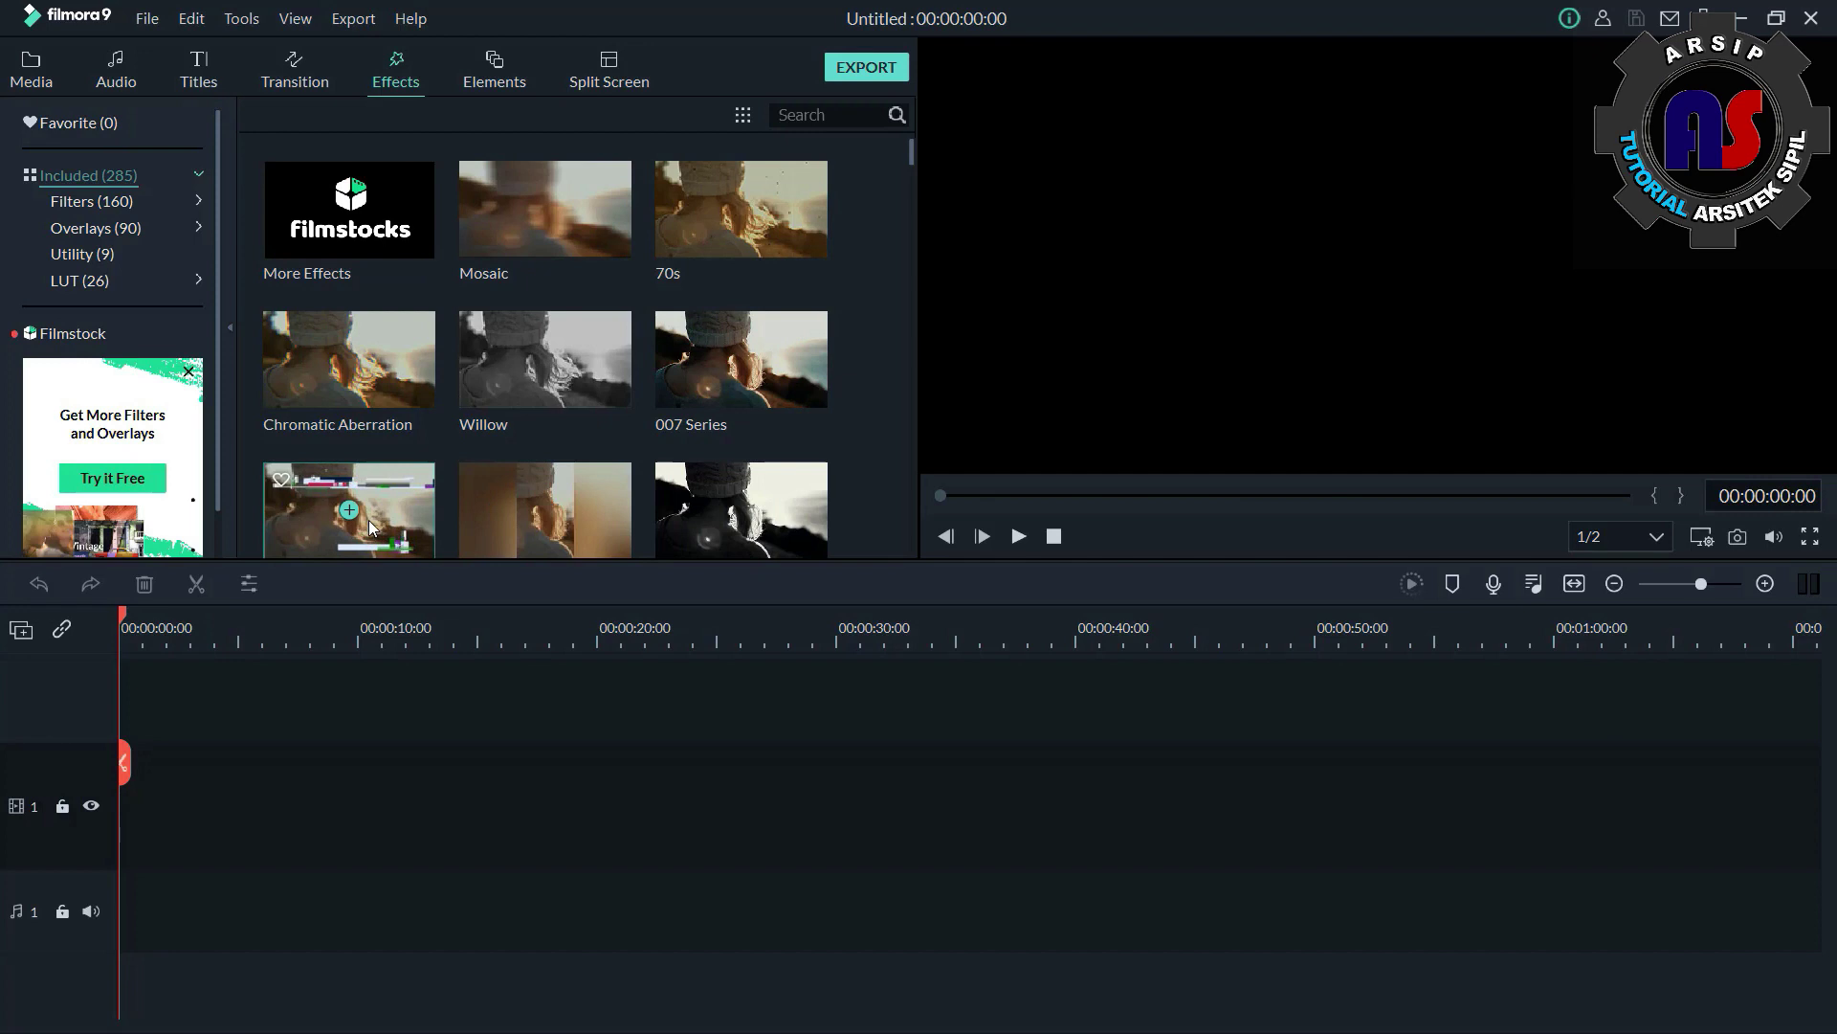
scroll(388, 498, "down", 5)
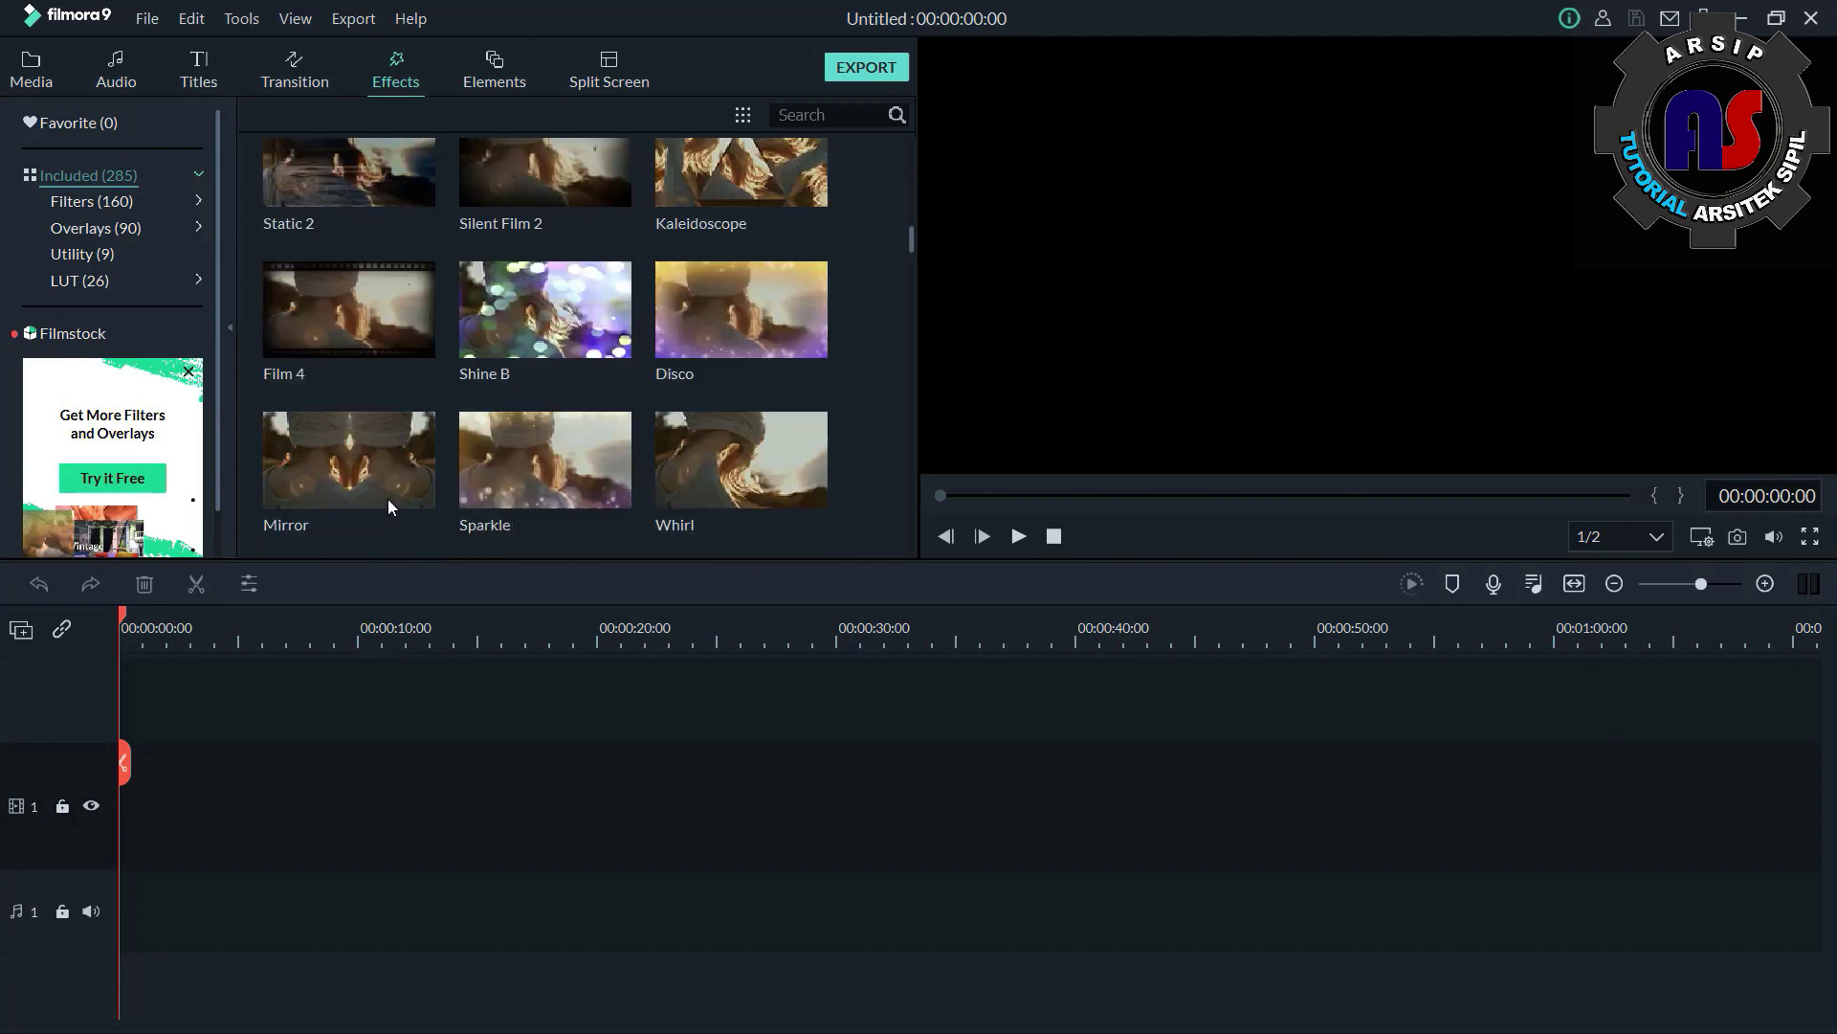
left_click(576, 326)
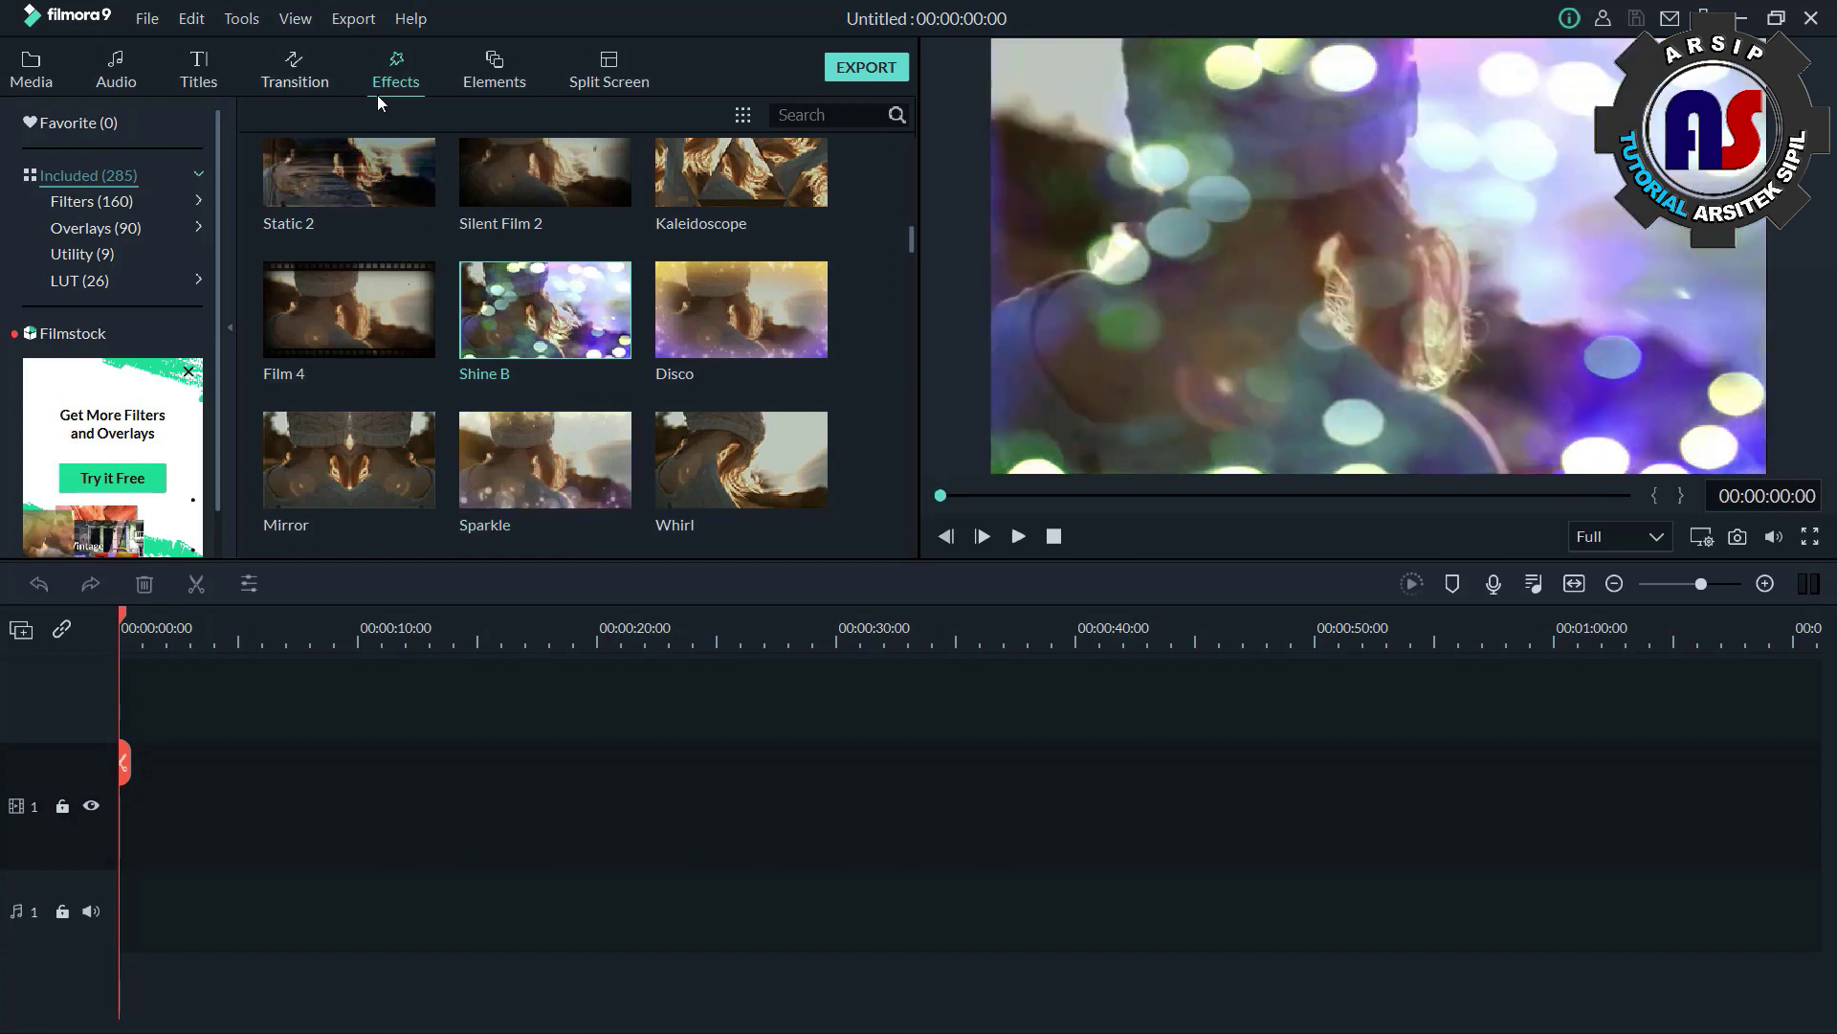
Revisit the Elements library, switch to the Split Screen layouts and preview the layout with three vertical columns
left_click(501, 83)
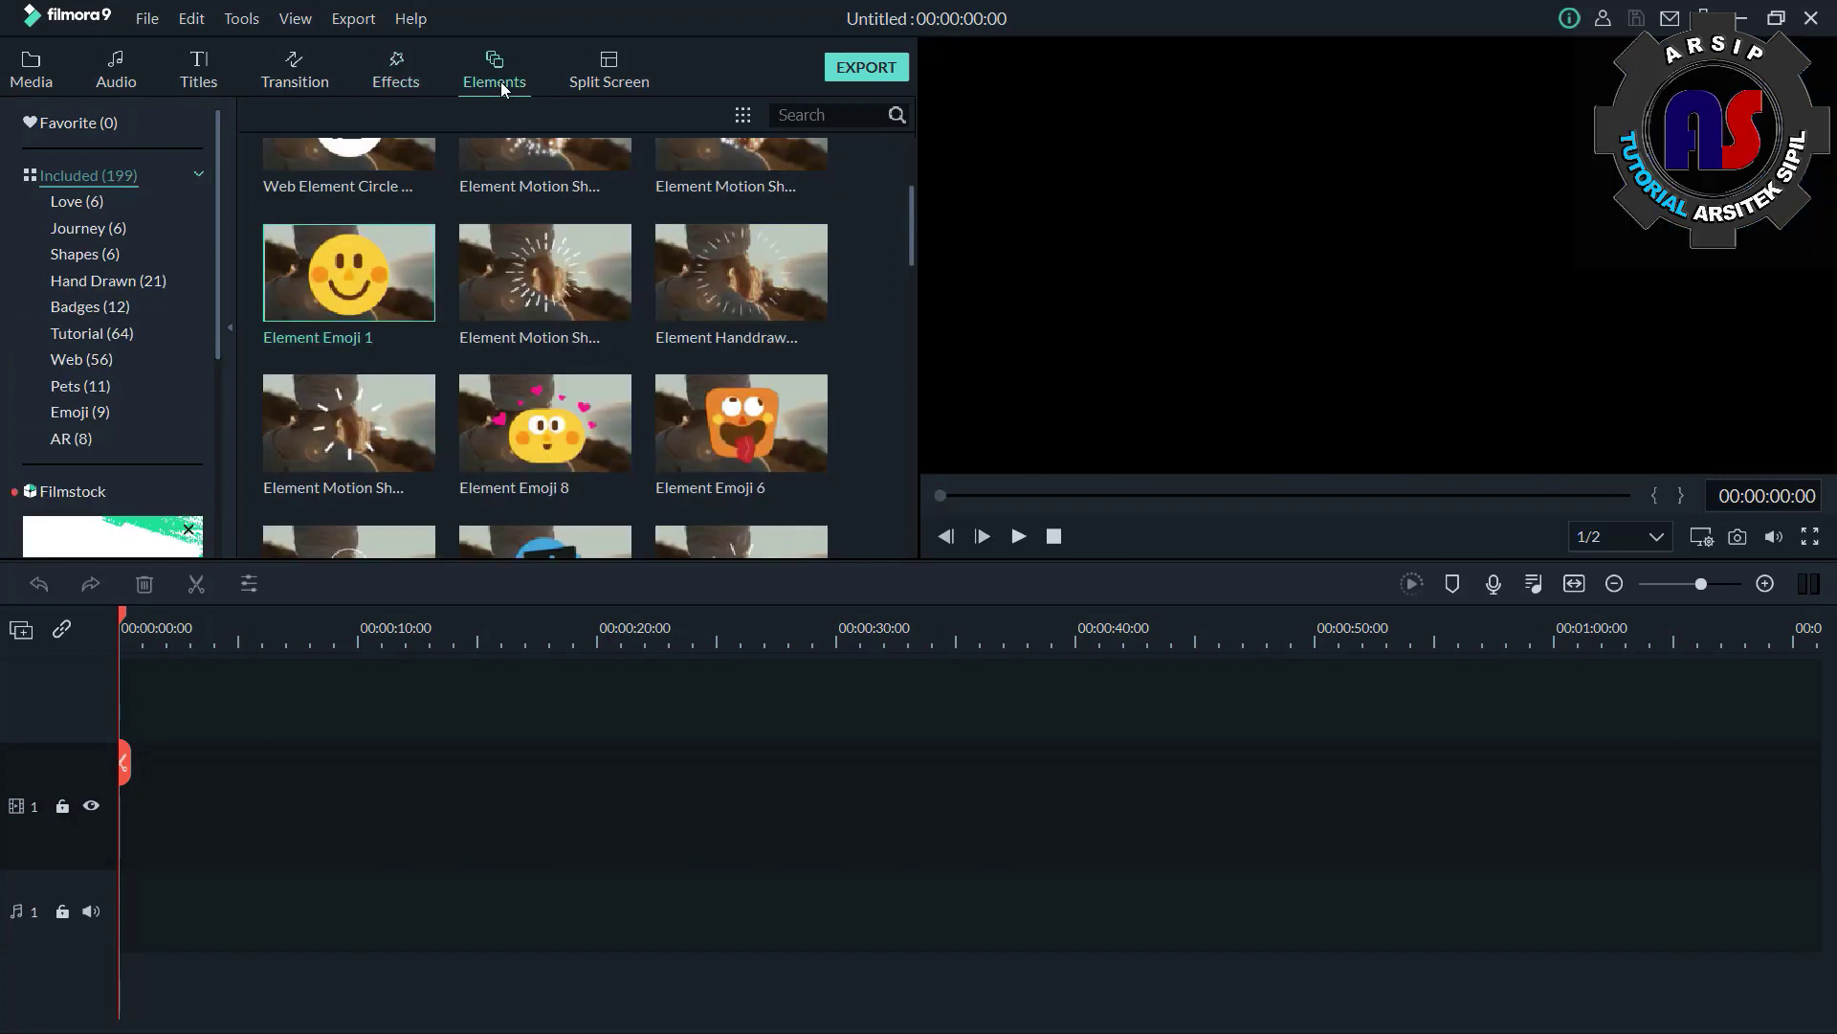
left_click(621, 82)
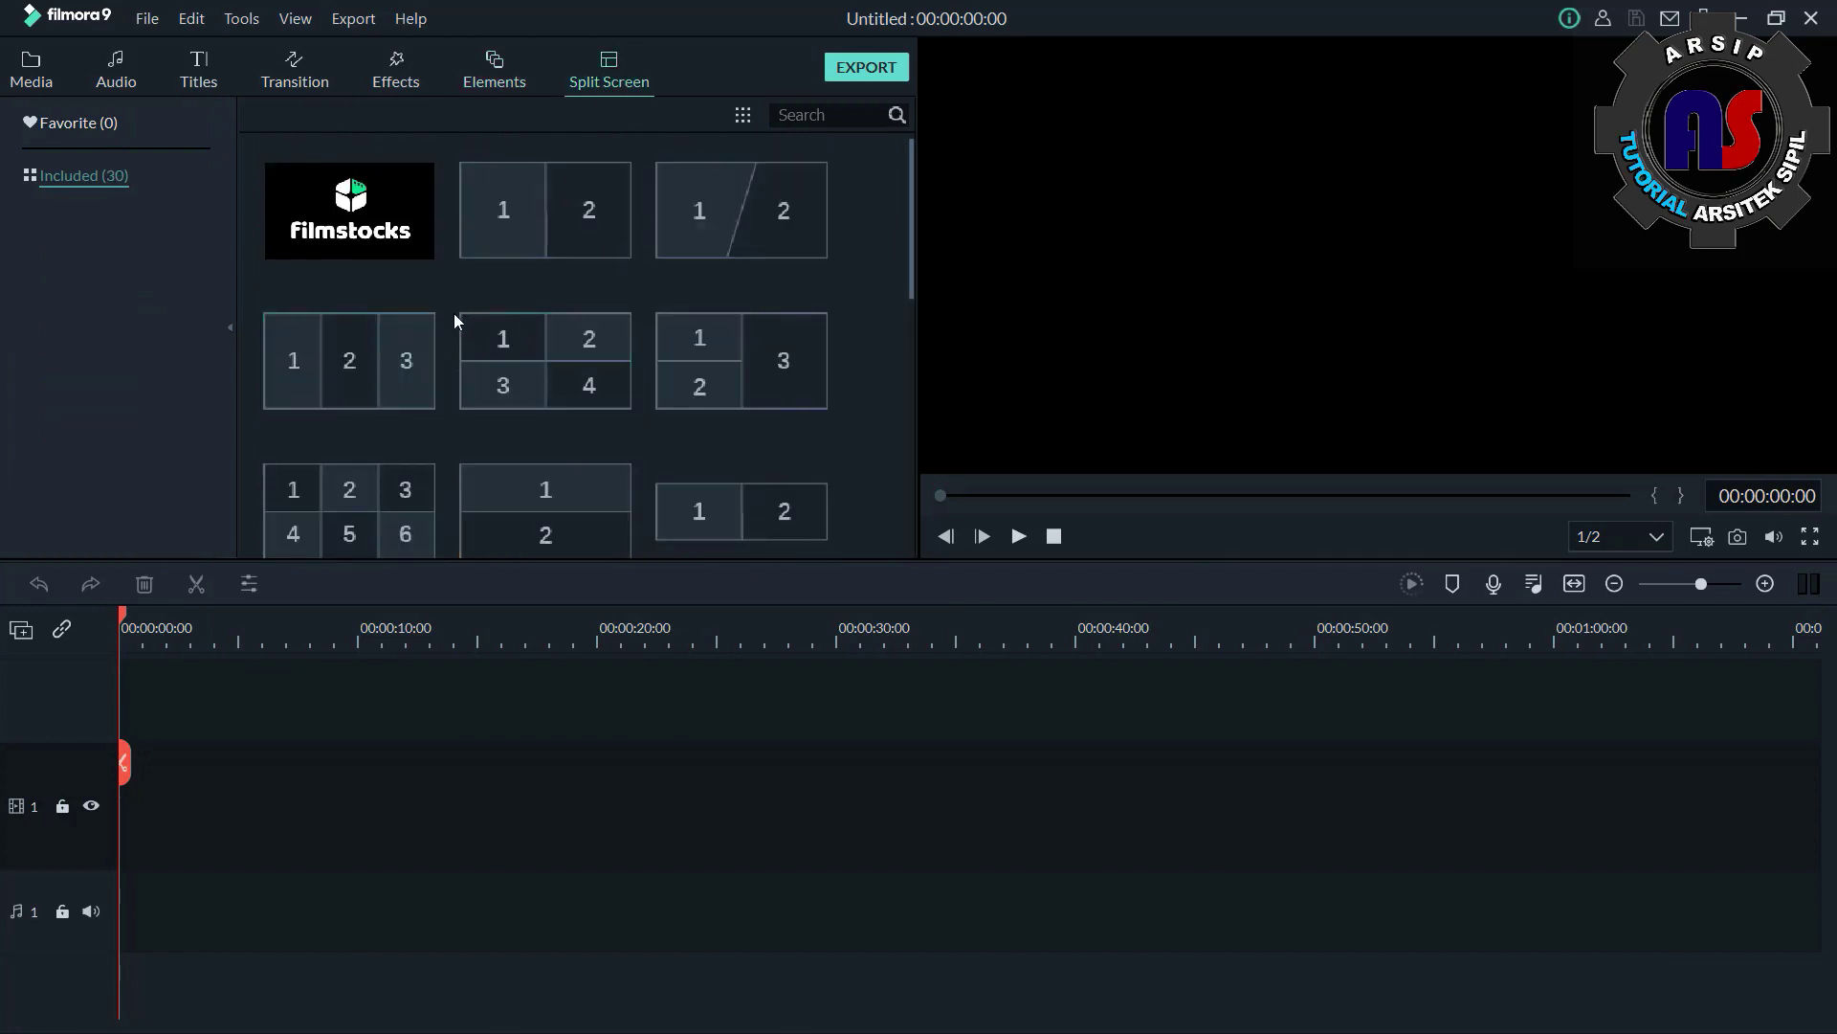
left_click(392, 377)
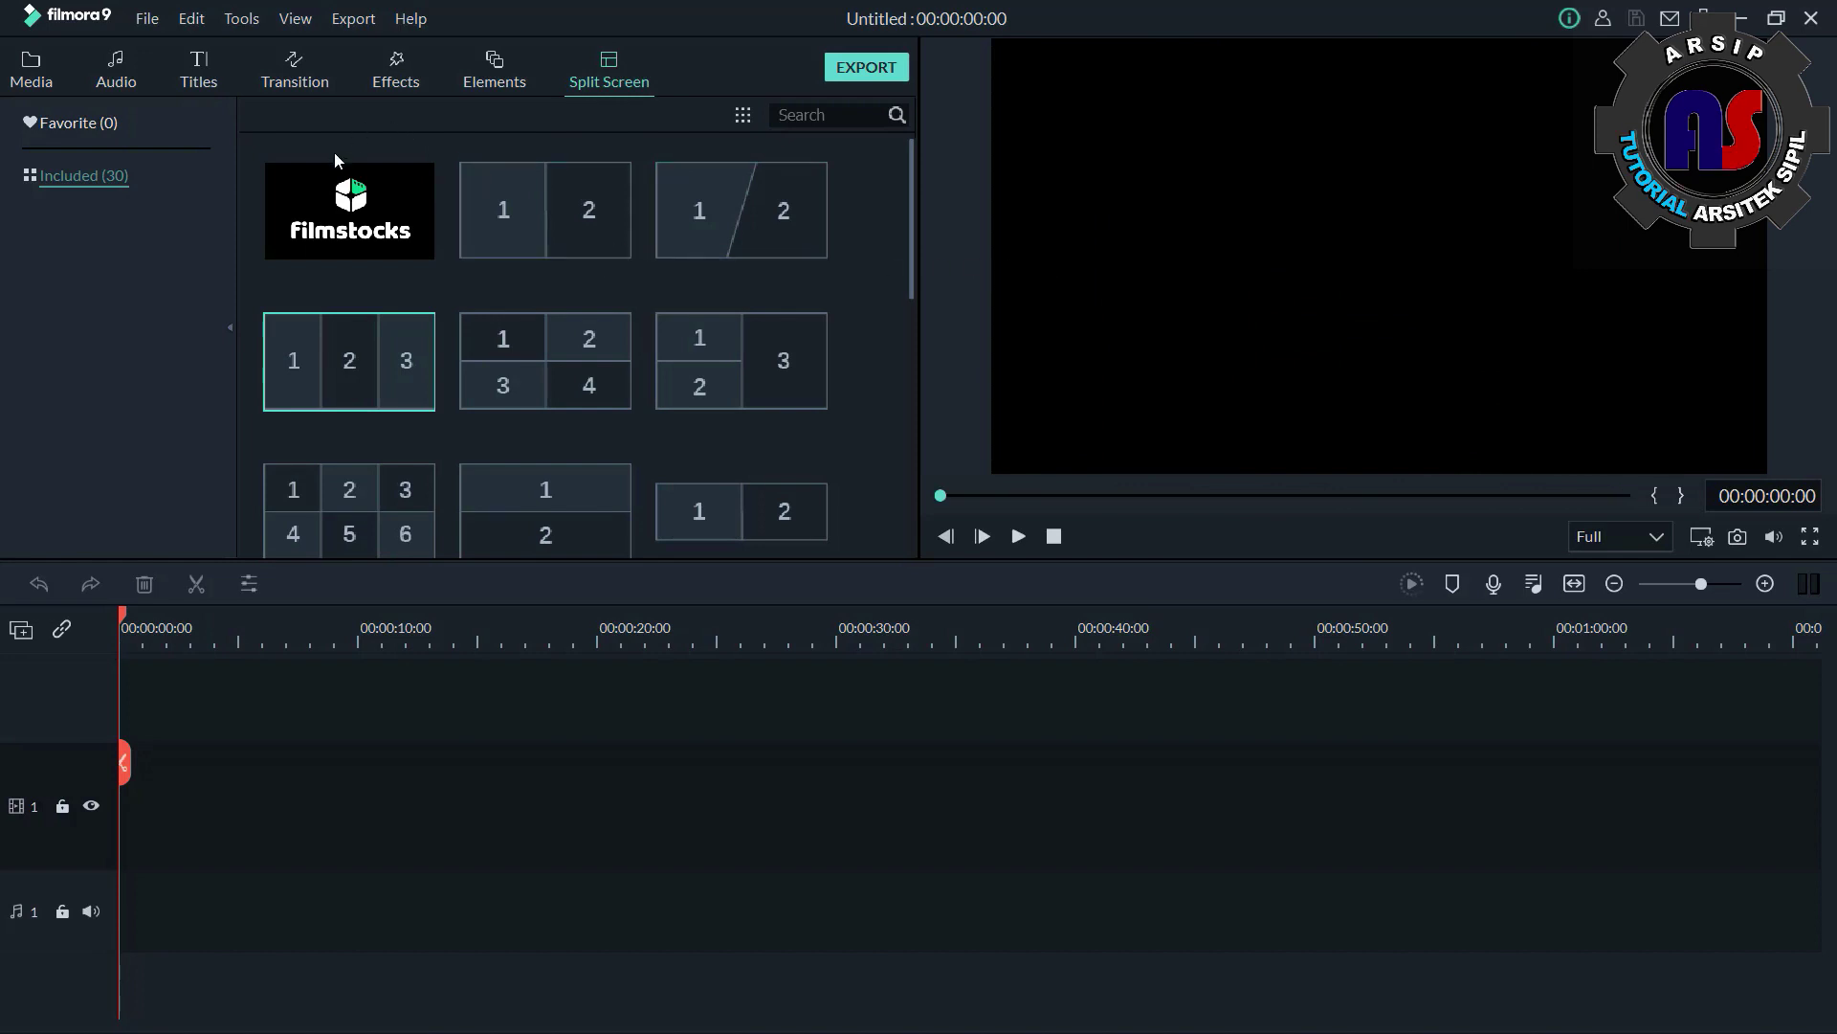
mouse_move(351, 379)
Show the Media library's import options, open the file chooser for importing media and close it without choosing a file
left_click(50, 77)
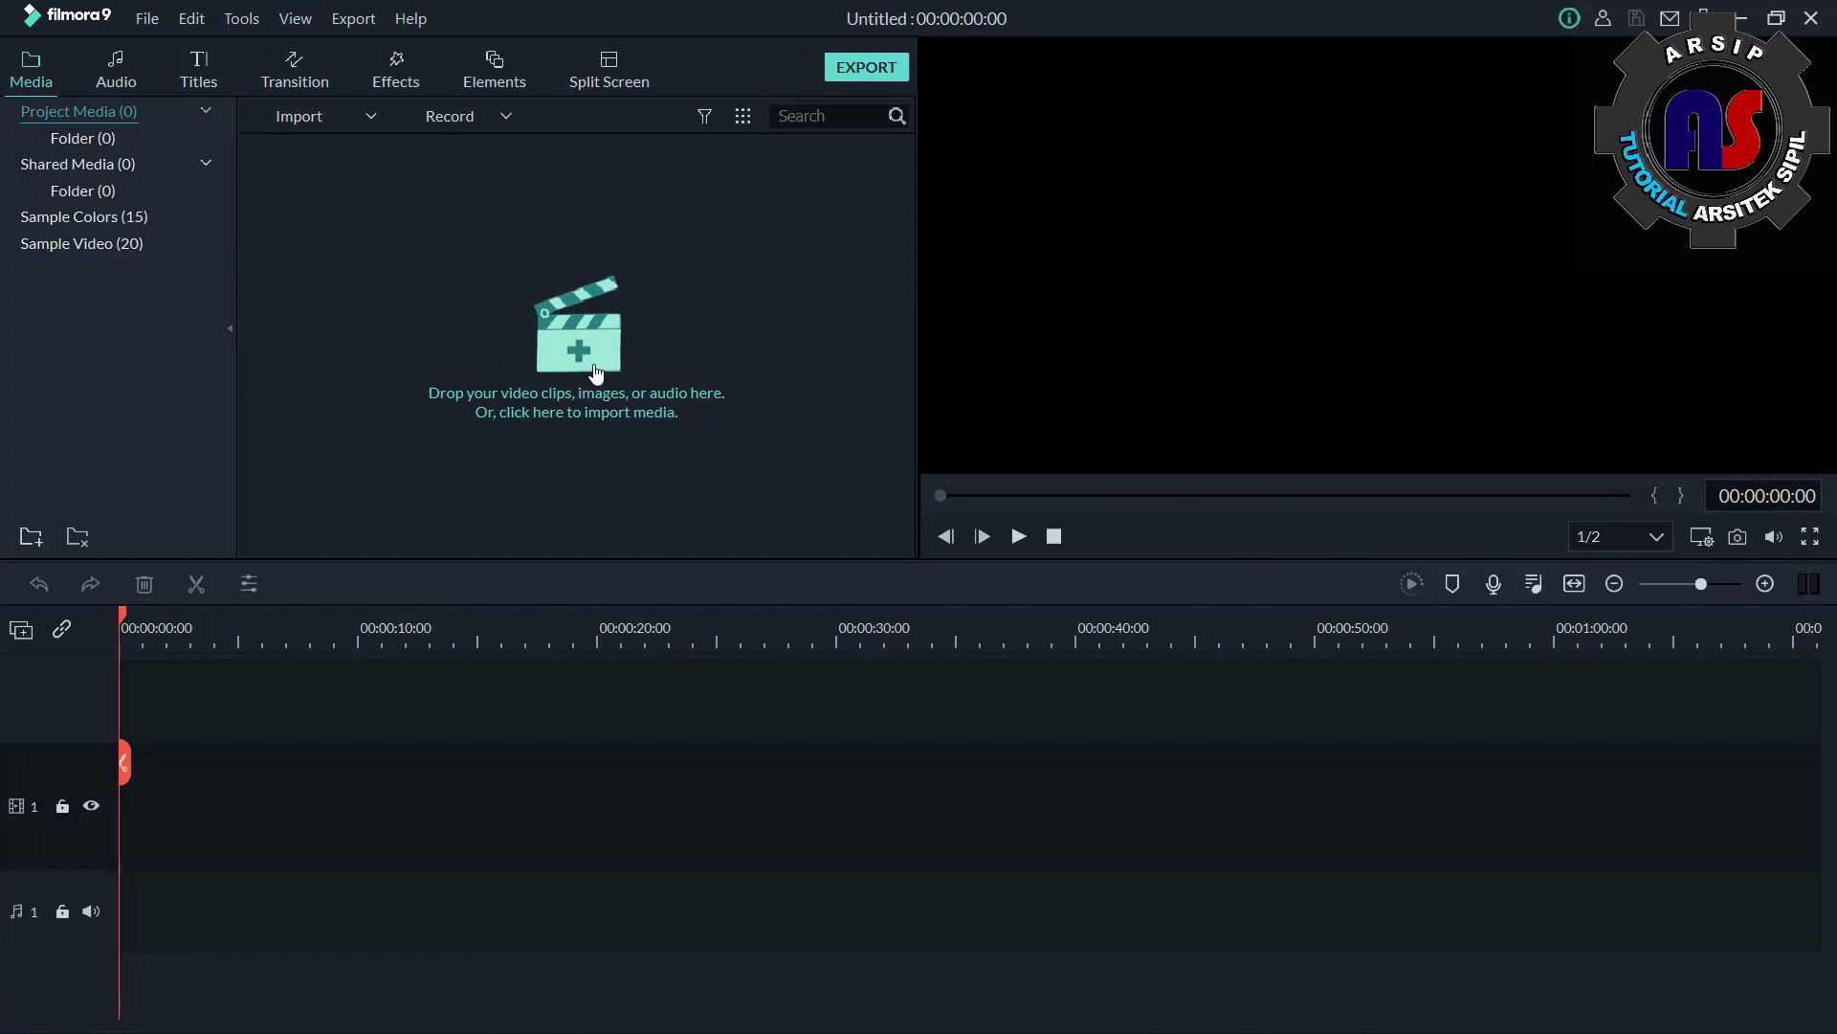
left_click(371, 113)
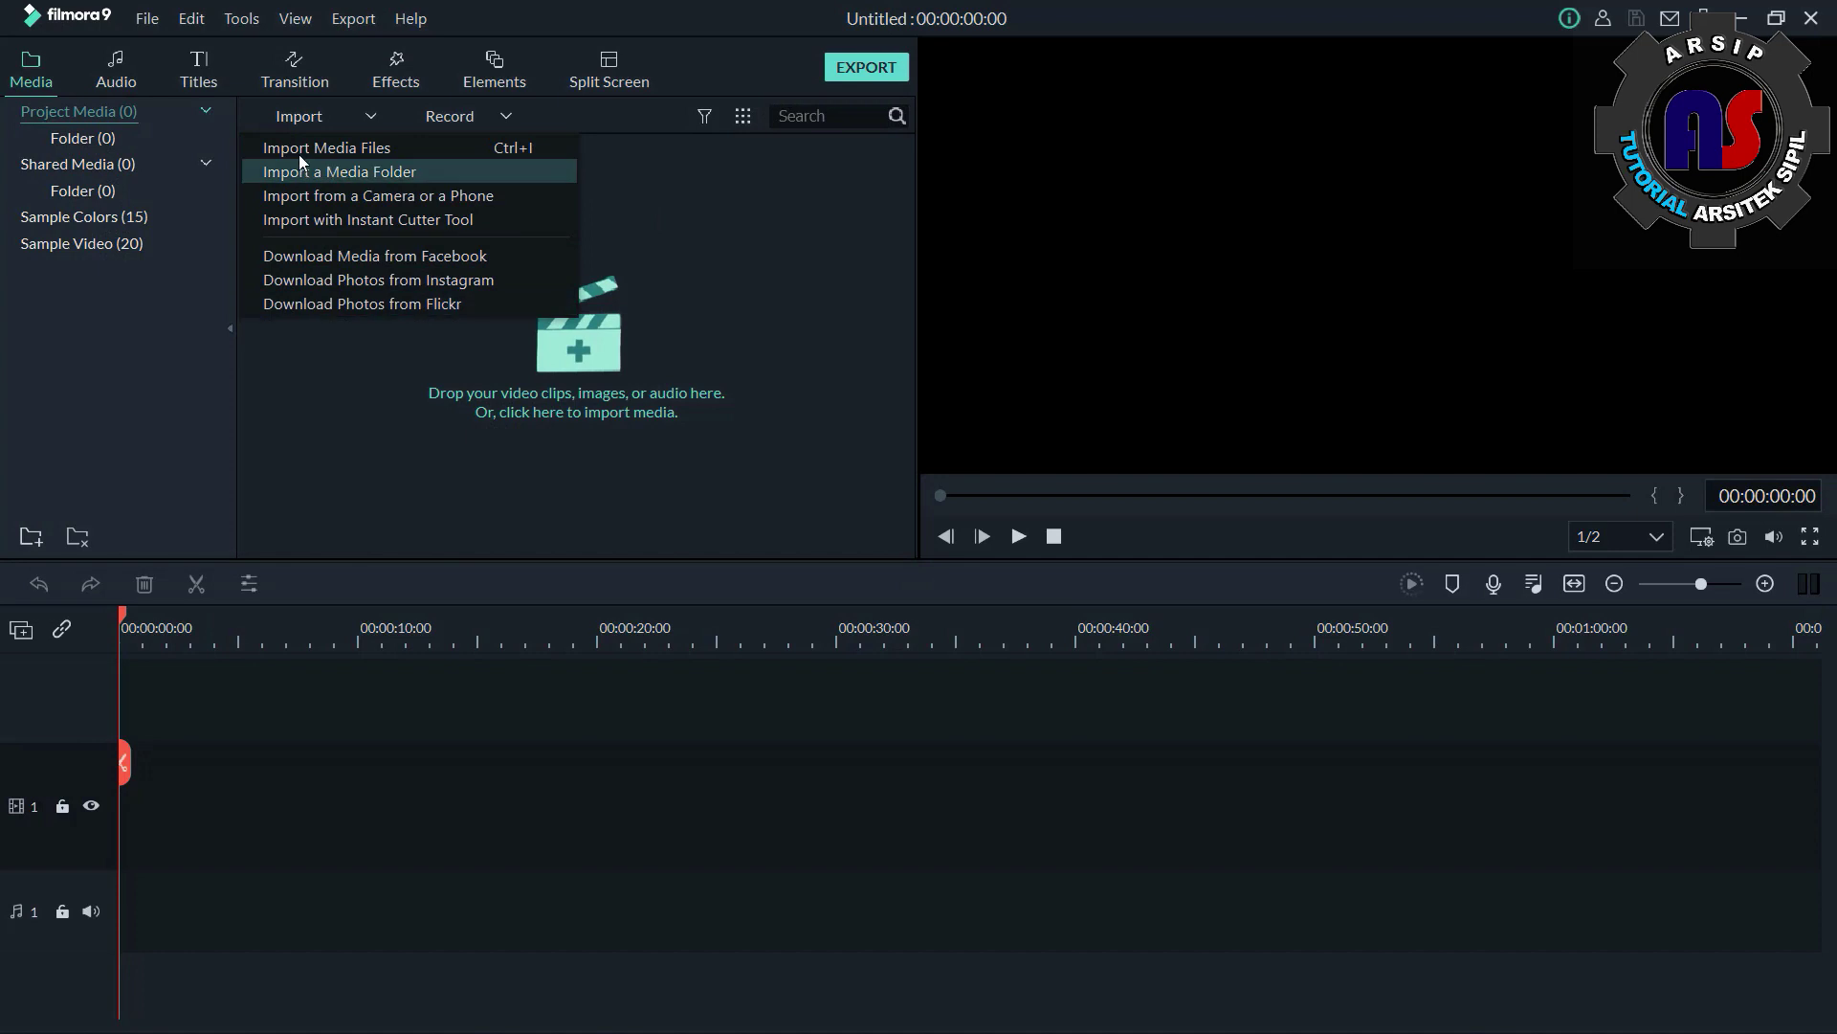
left_click(697, 7)
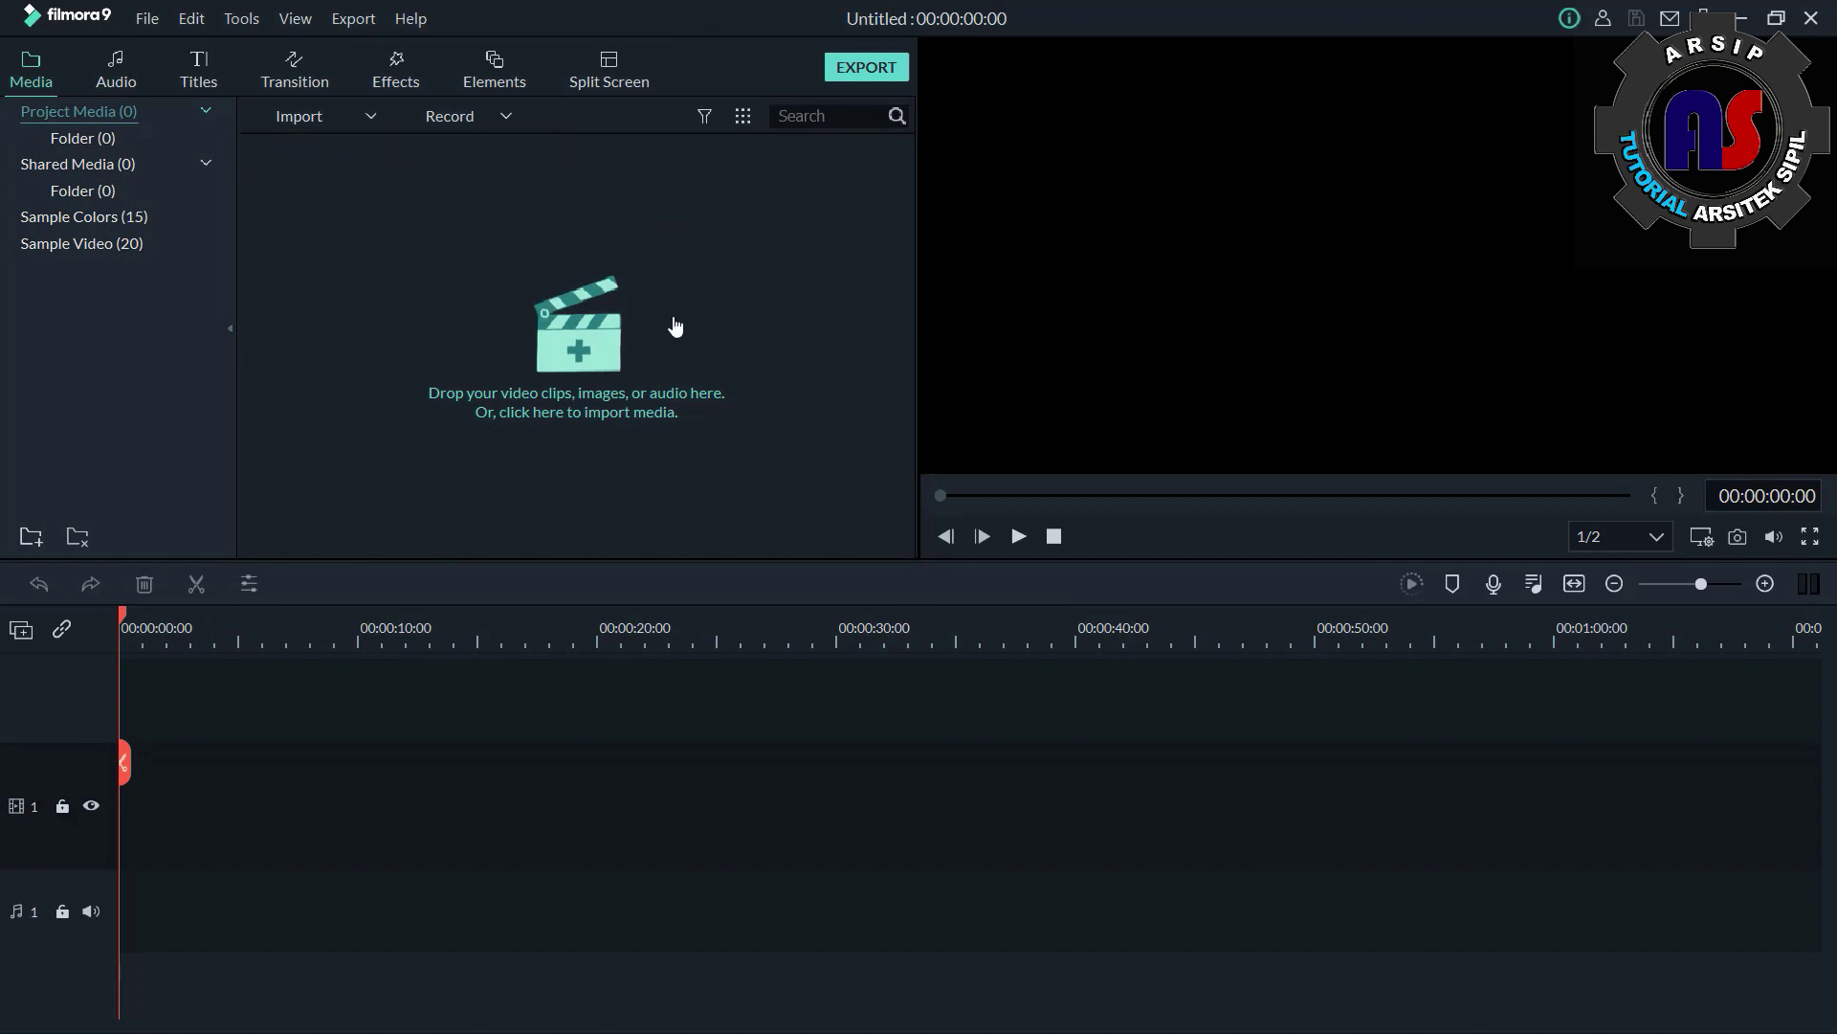
left_click(575, 359)
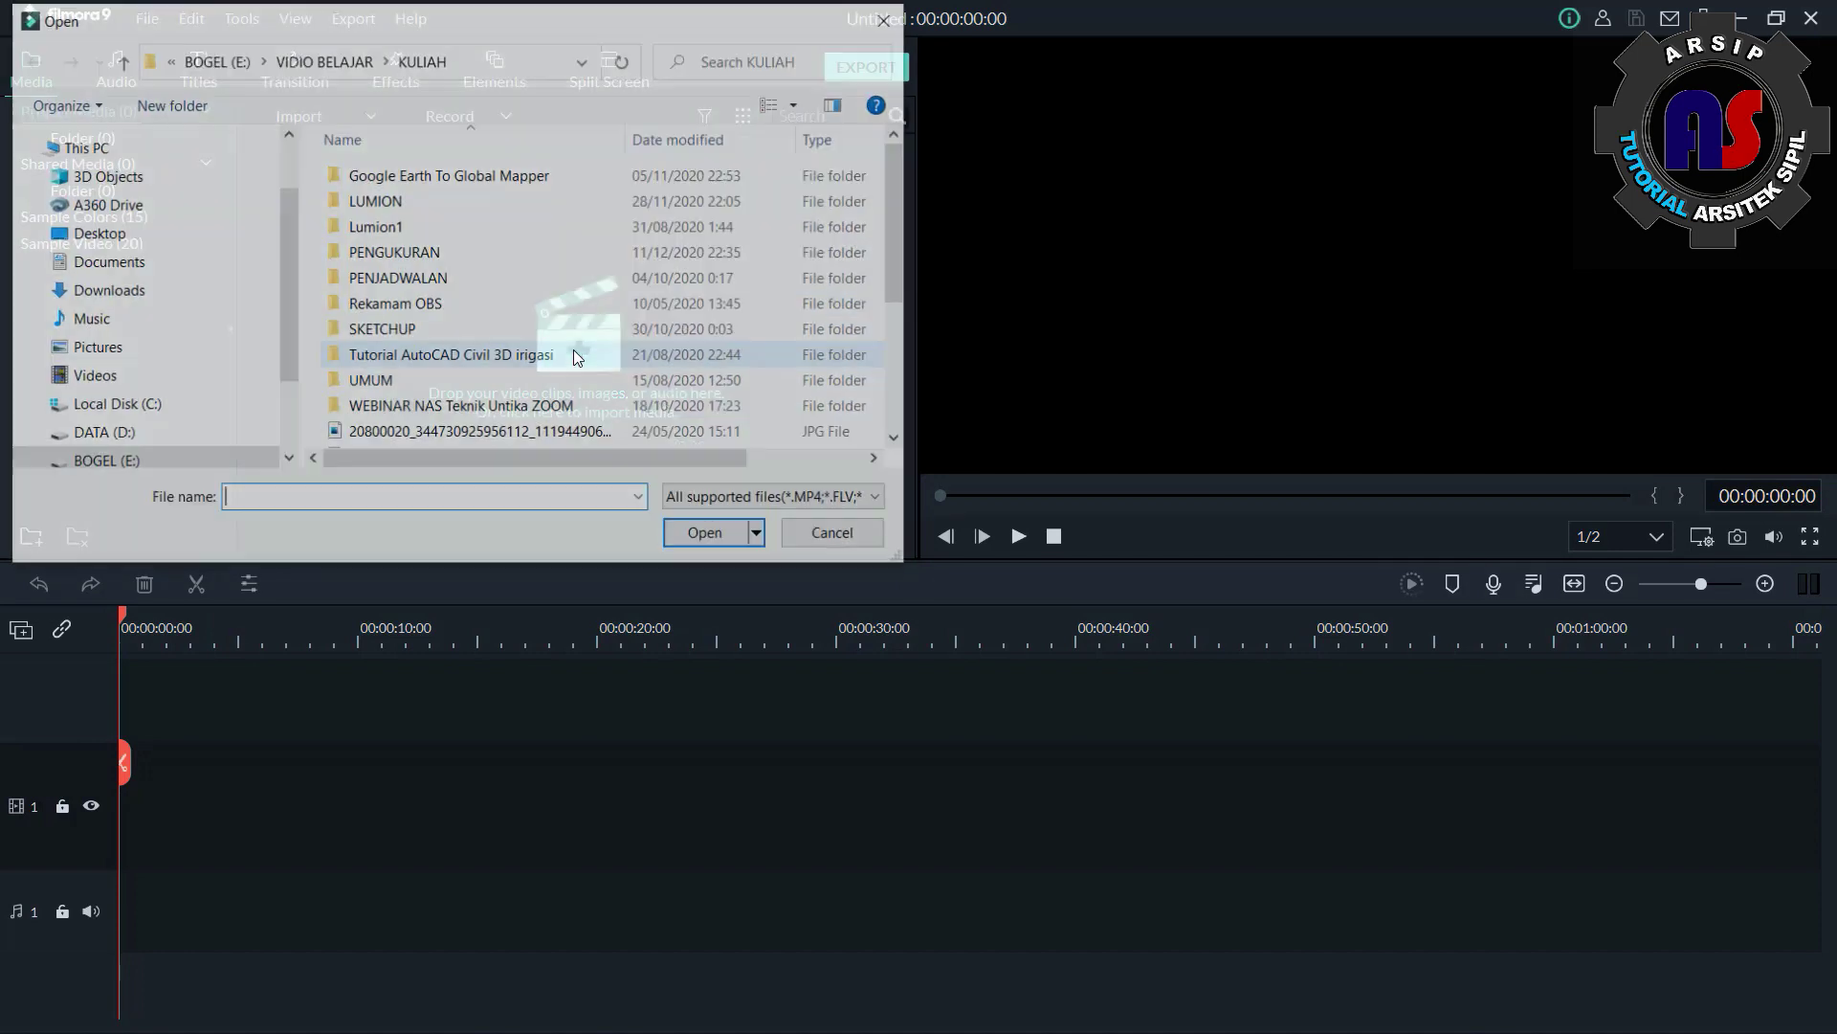
left_click(893, 14)
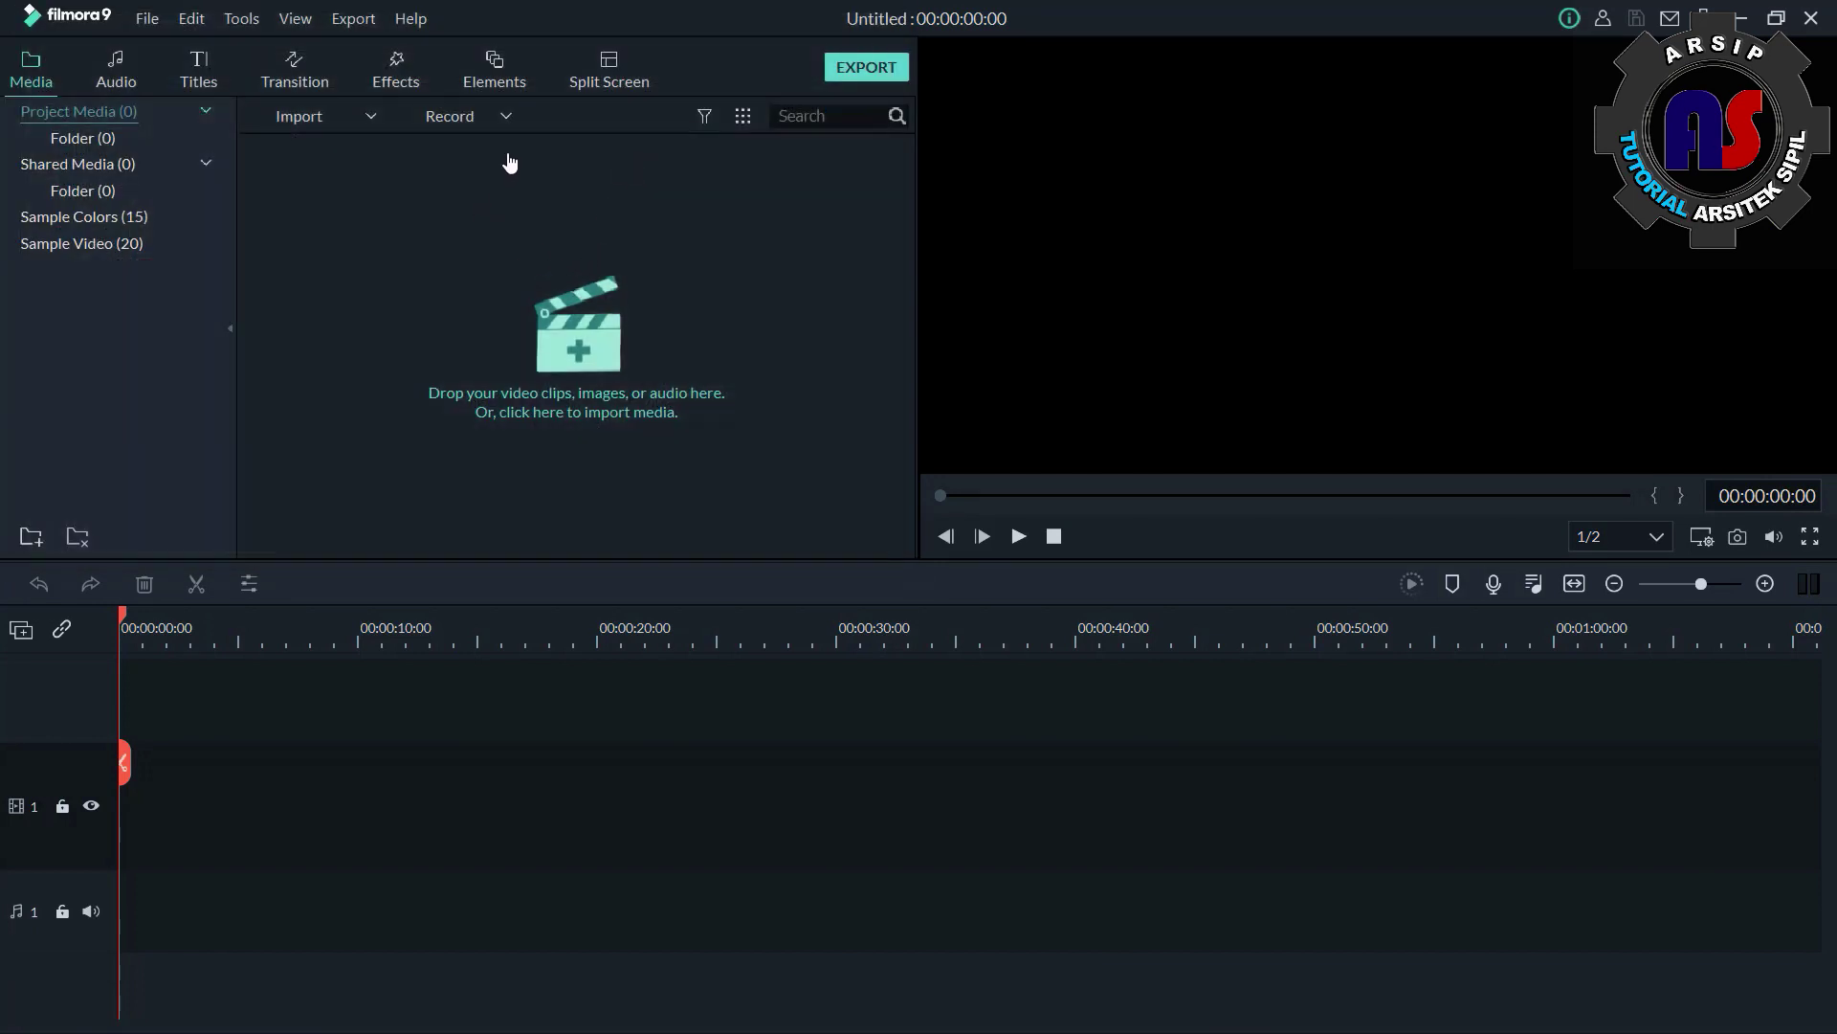
Show the recording options, open the webcam capture window and close it without recording
left_click(505, 116)
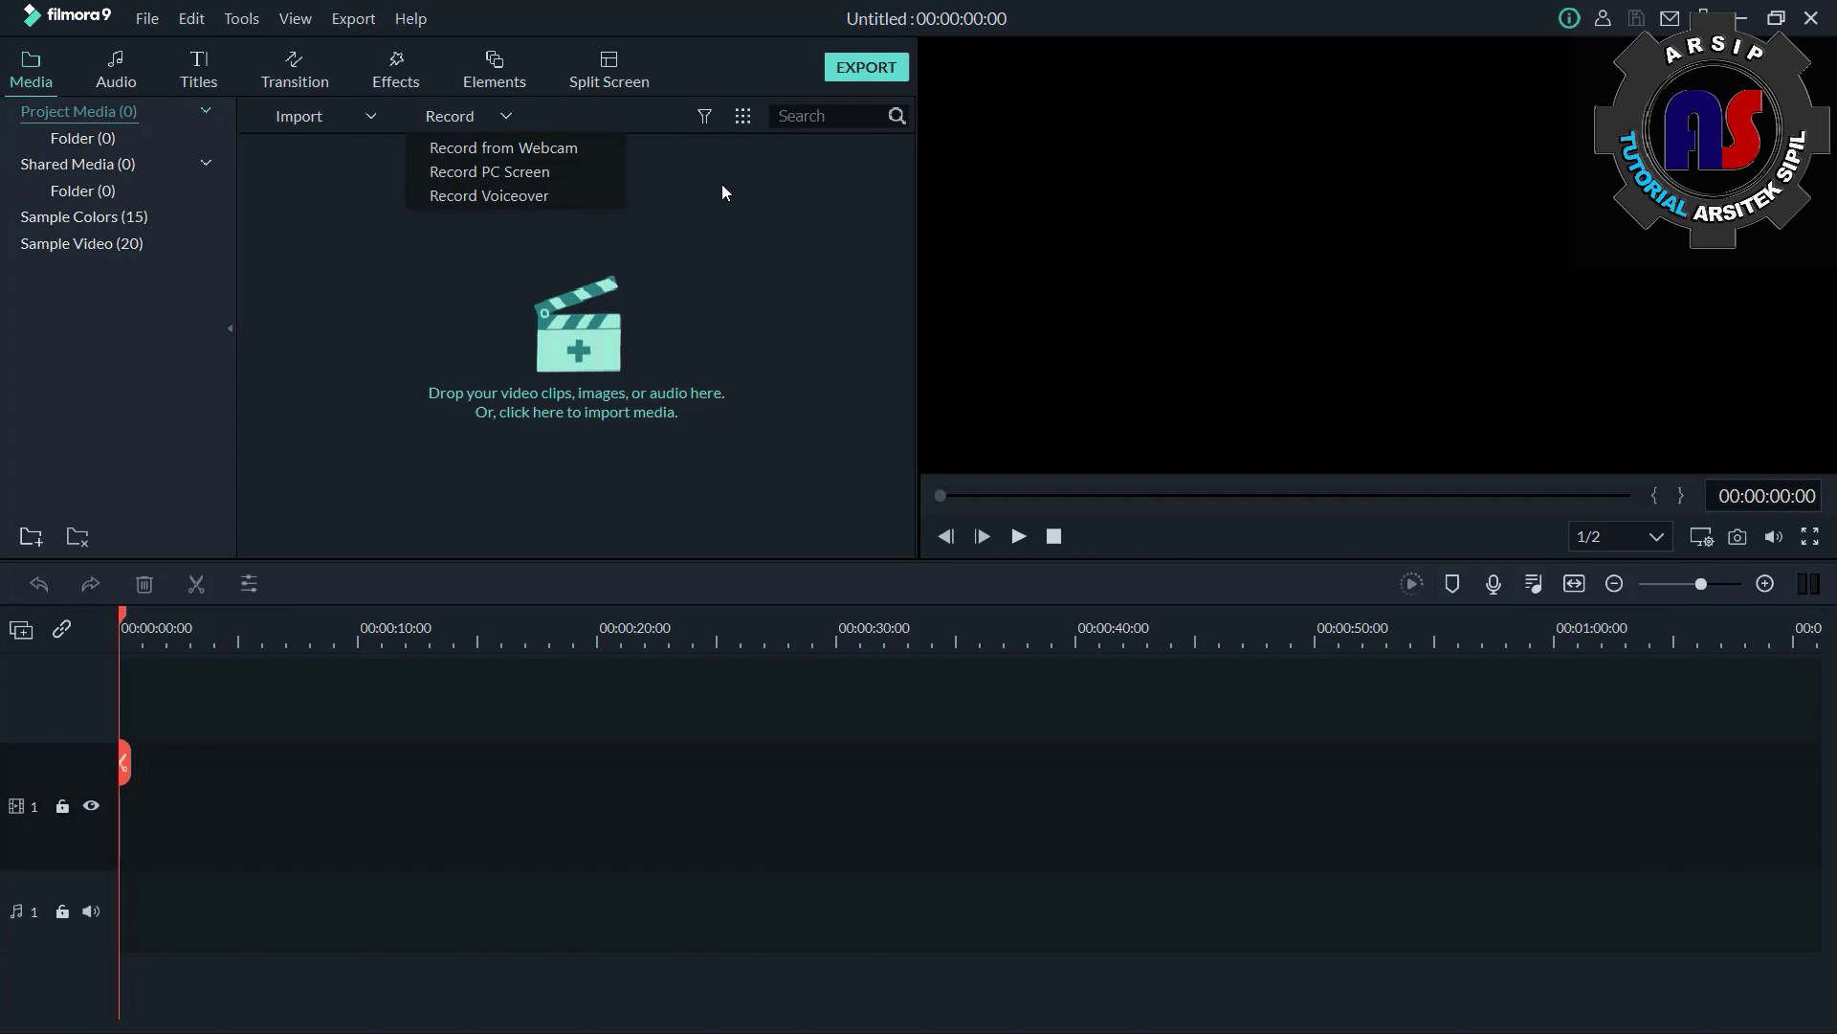
left_click(553, 145)
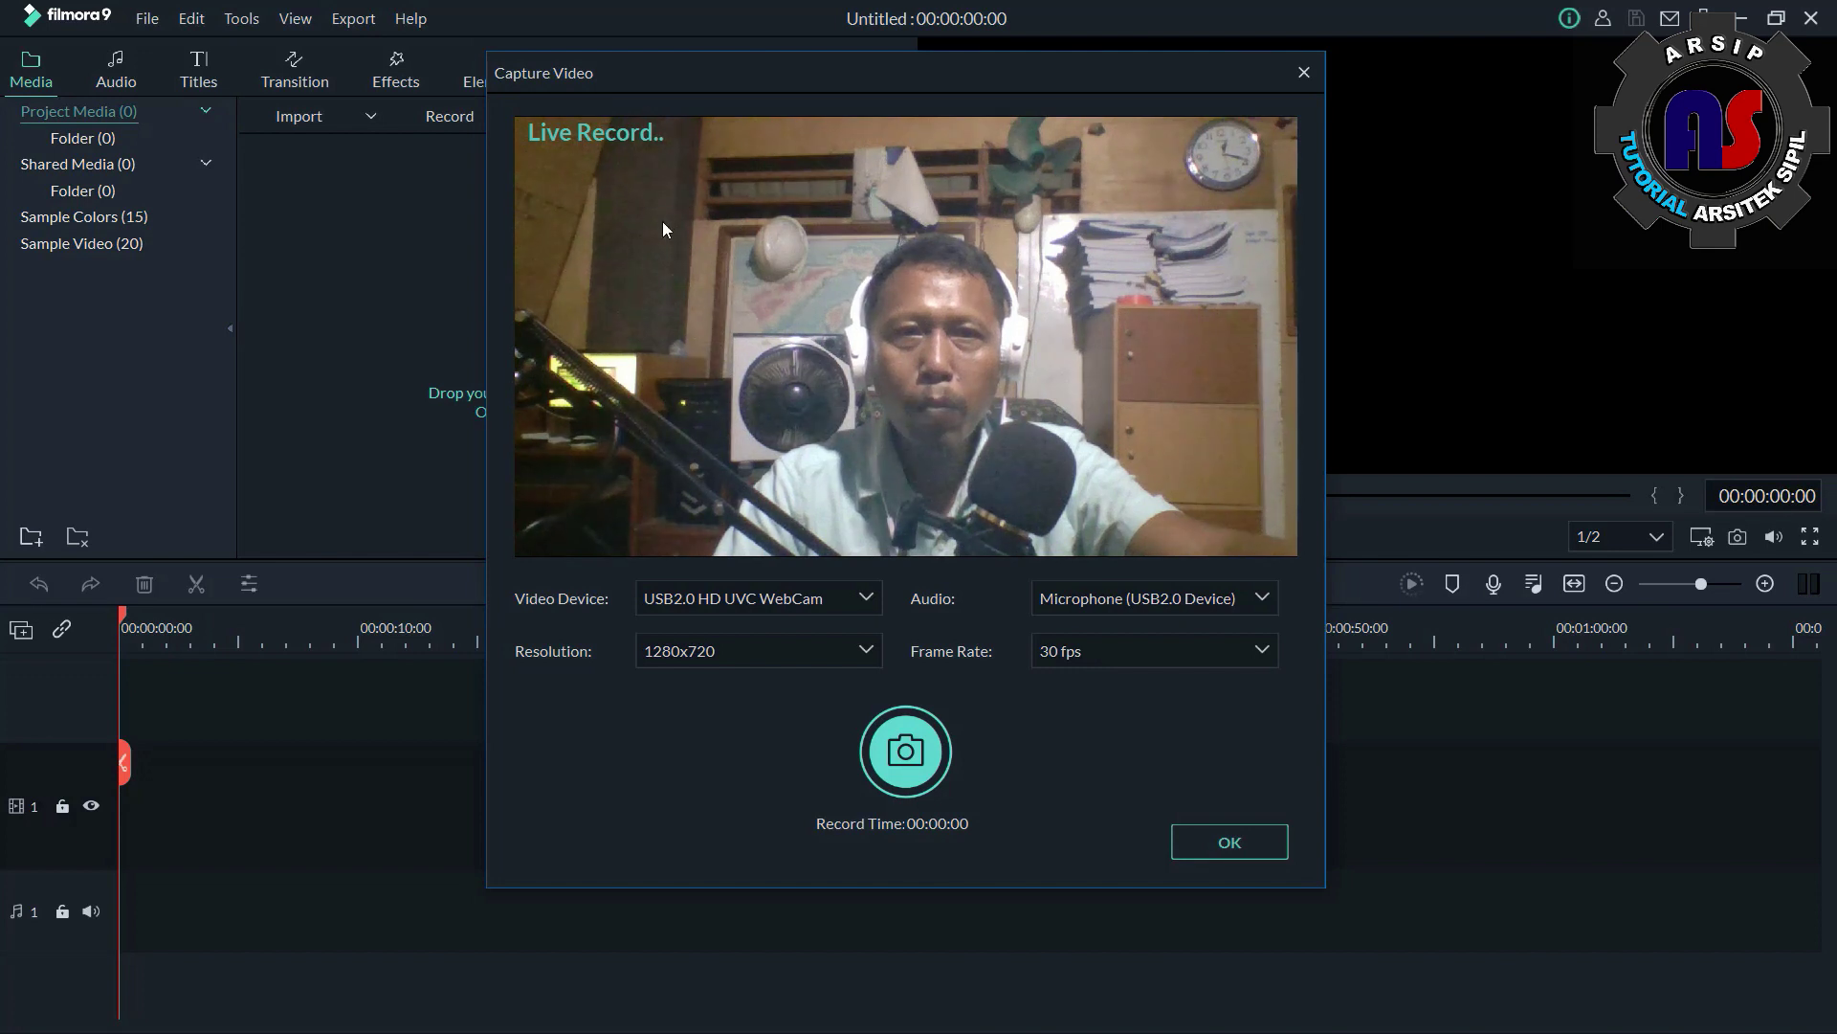
left_click(1225, 842)
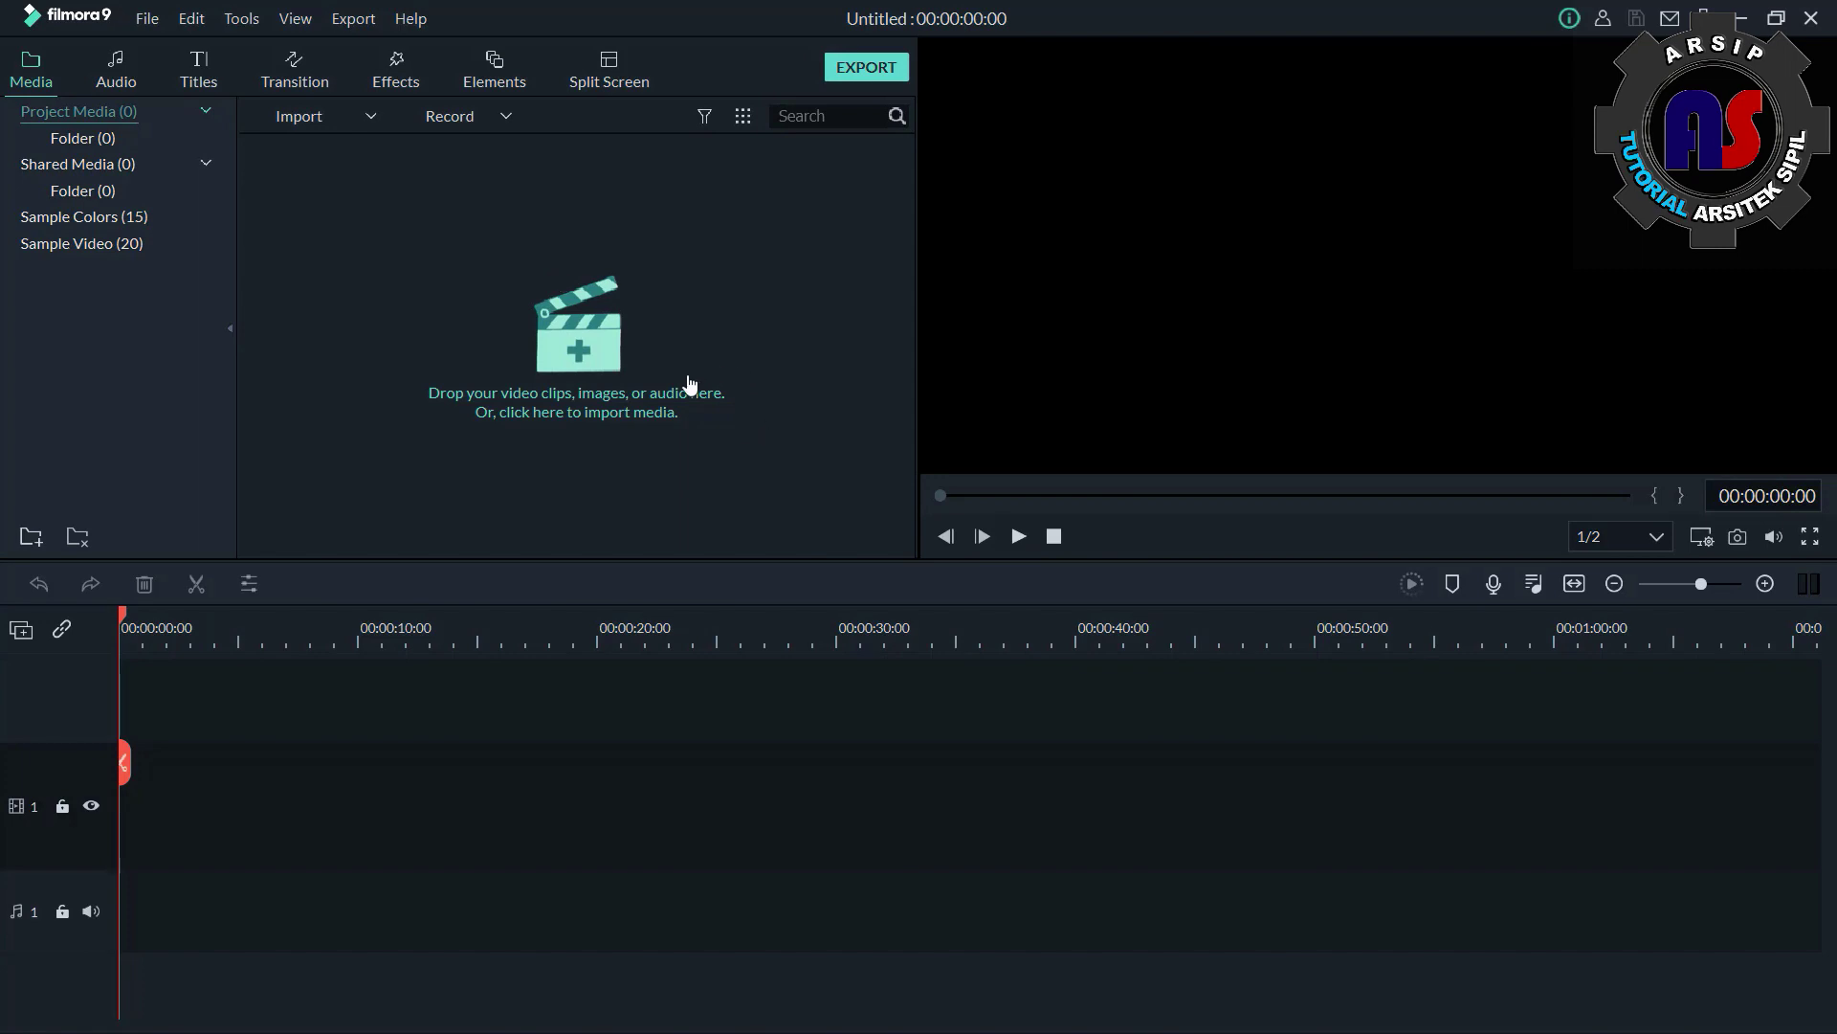
Open the PC screen recorder and mute the speaker audio, leaving the microphone enabled
left_click(506, 115)
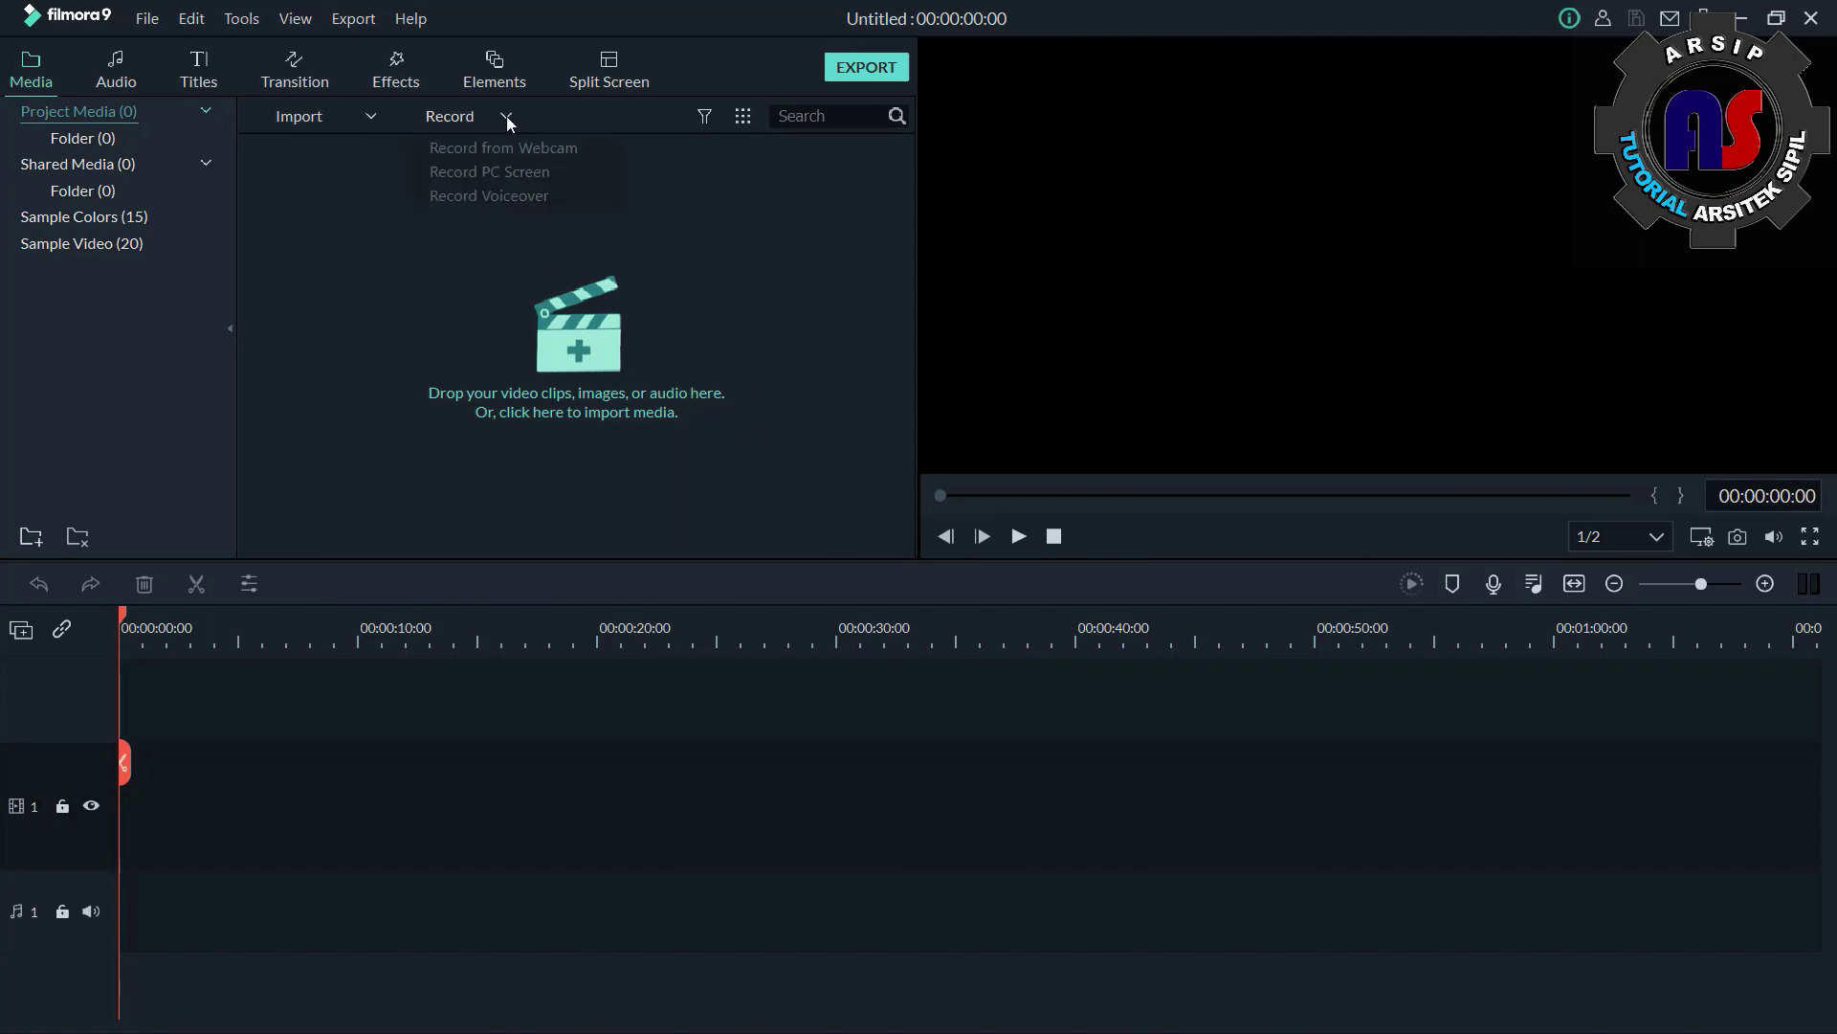
left_click(515, 169)
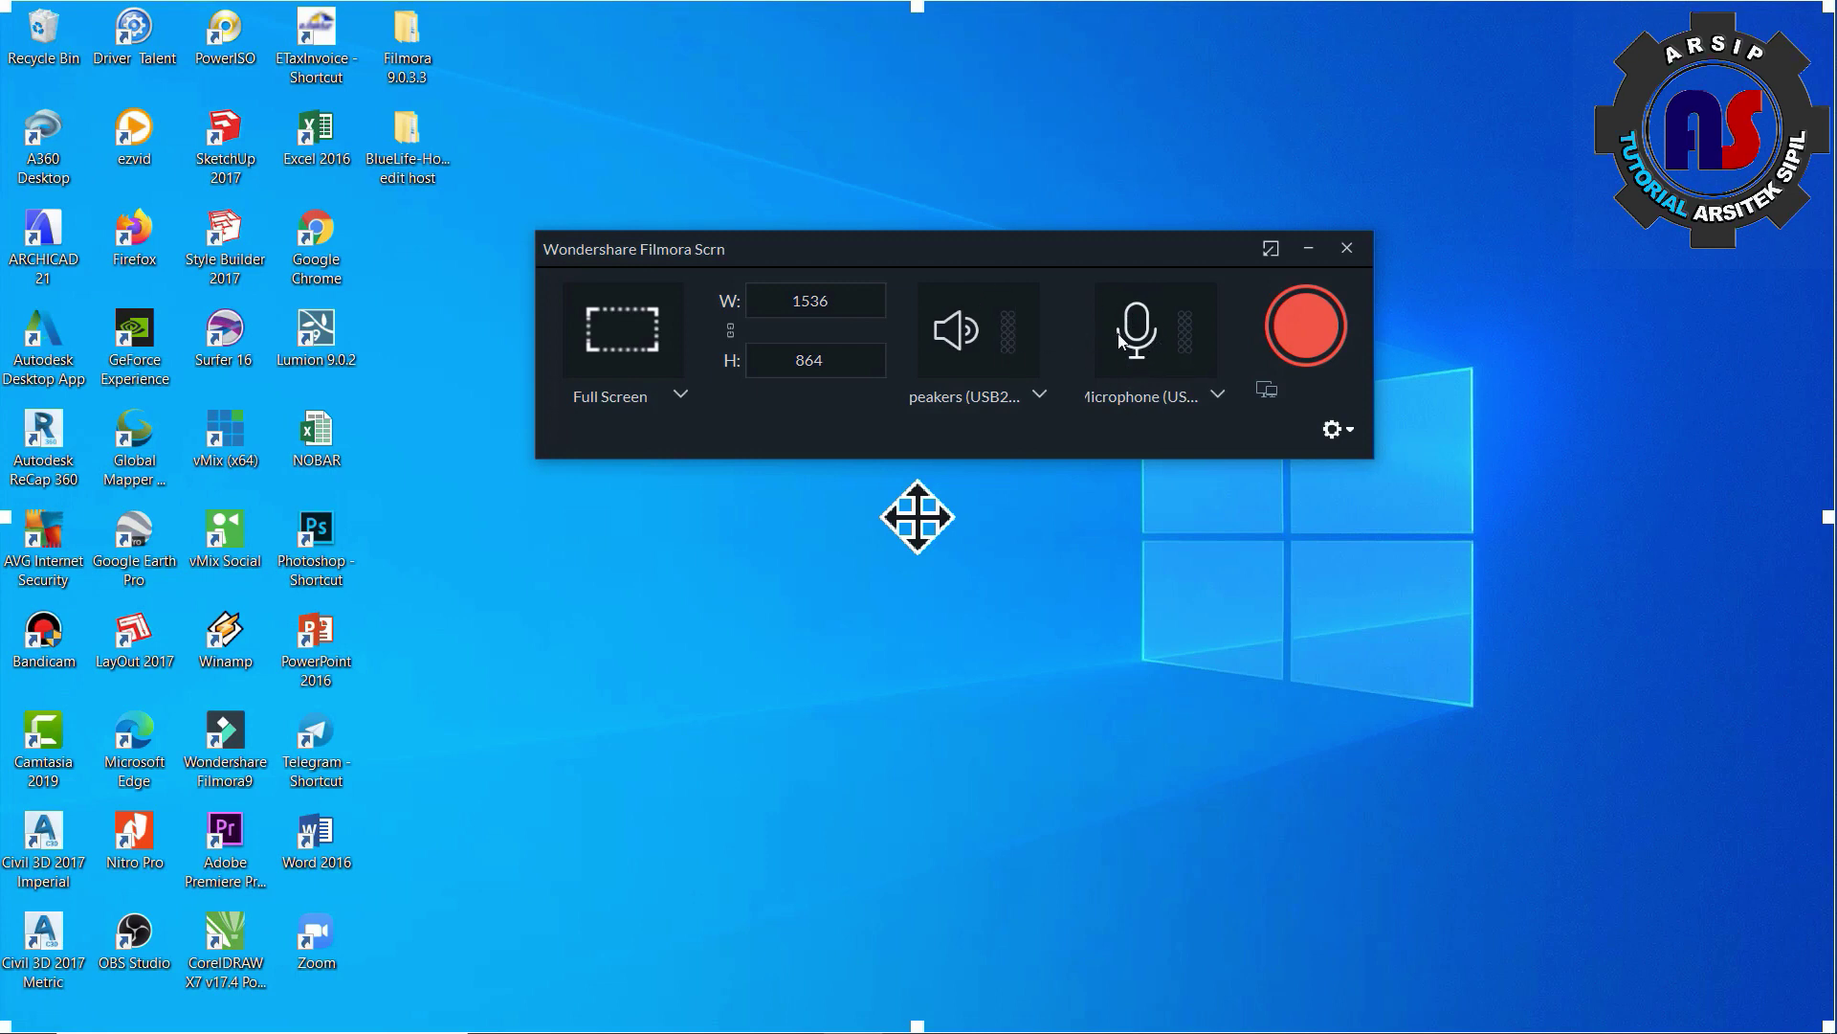
left_click(976, 337)
left_click(1149, 331)
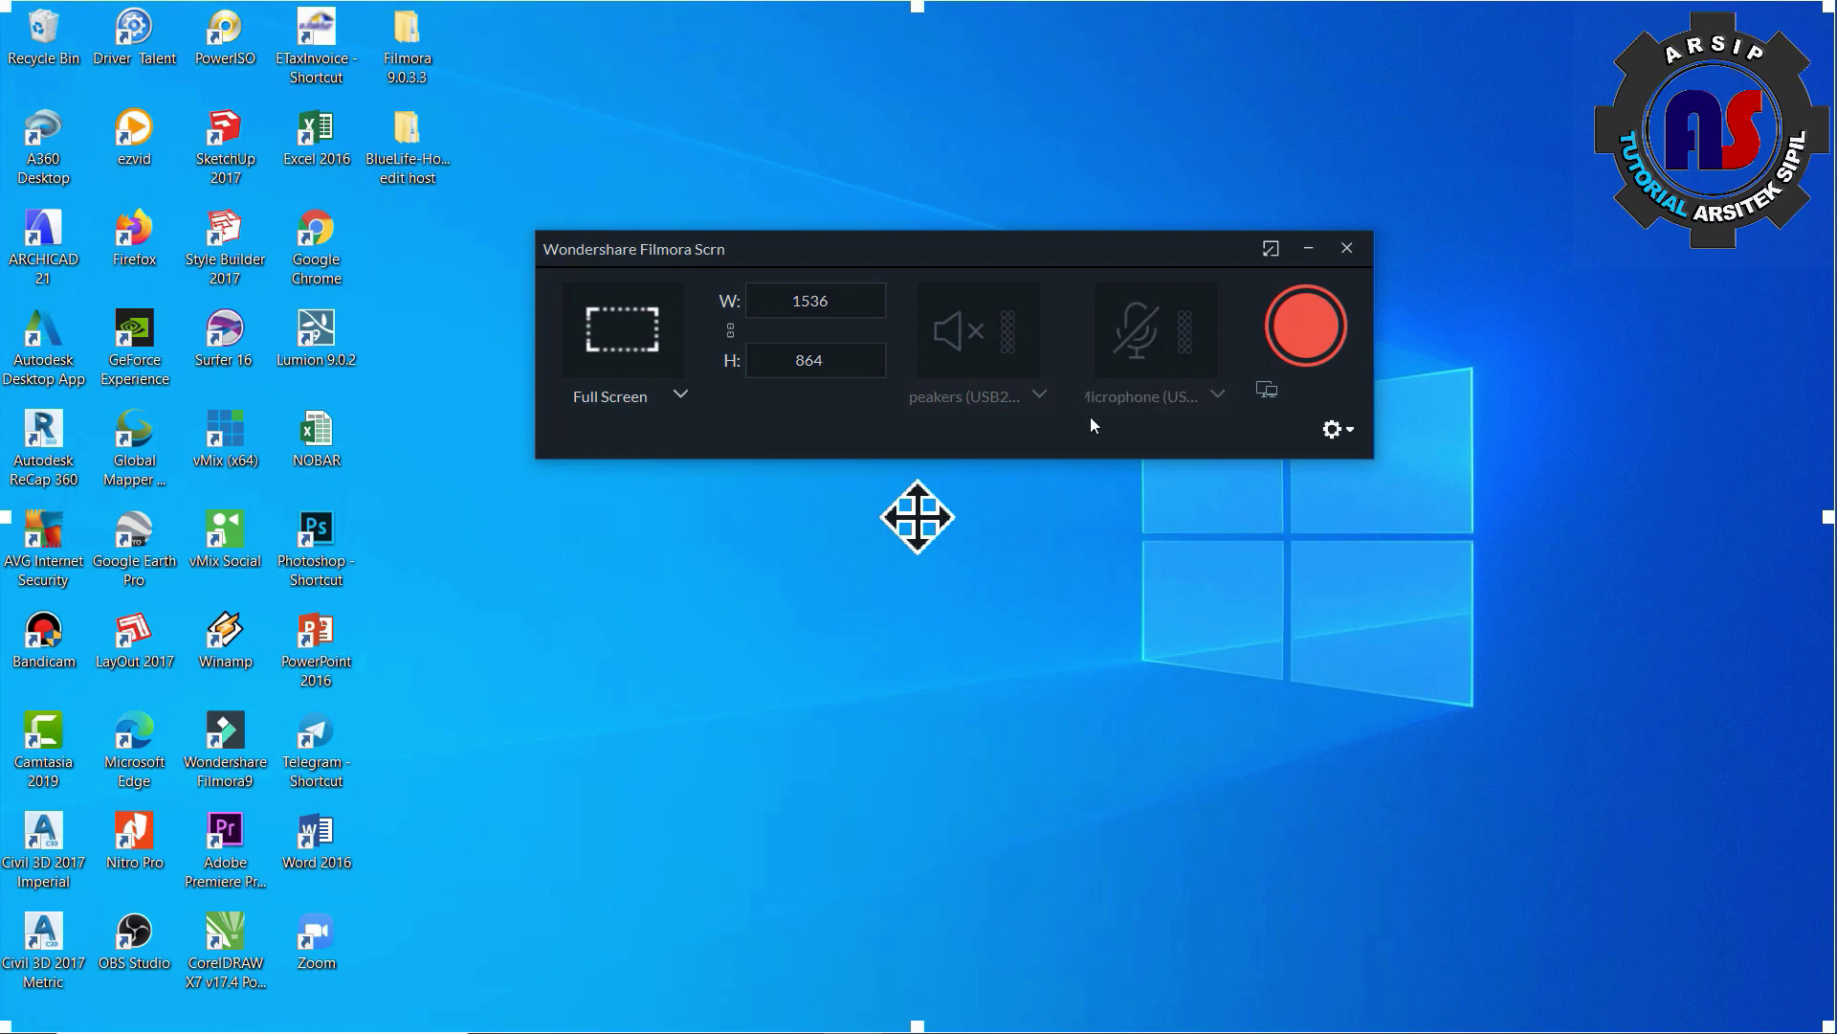
left_click(1144, 337)
Review the screen recorder's advanced settings, including frame rate, quality and hotkeys, collapse them and move the recorder back down
left_click(1347, 433)
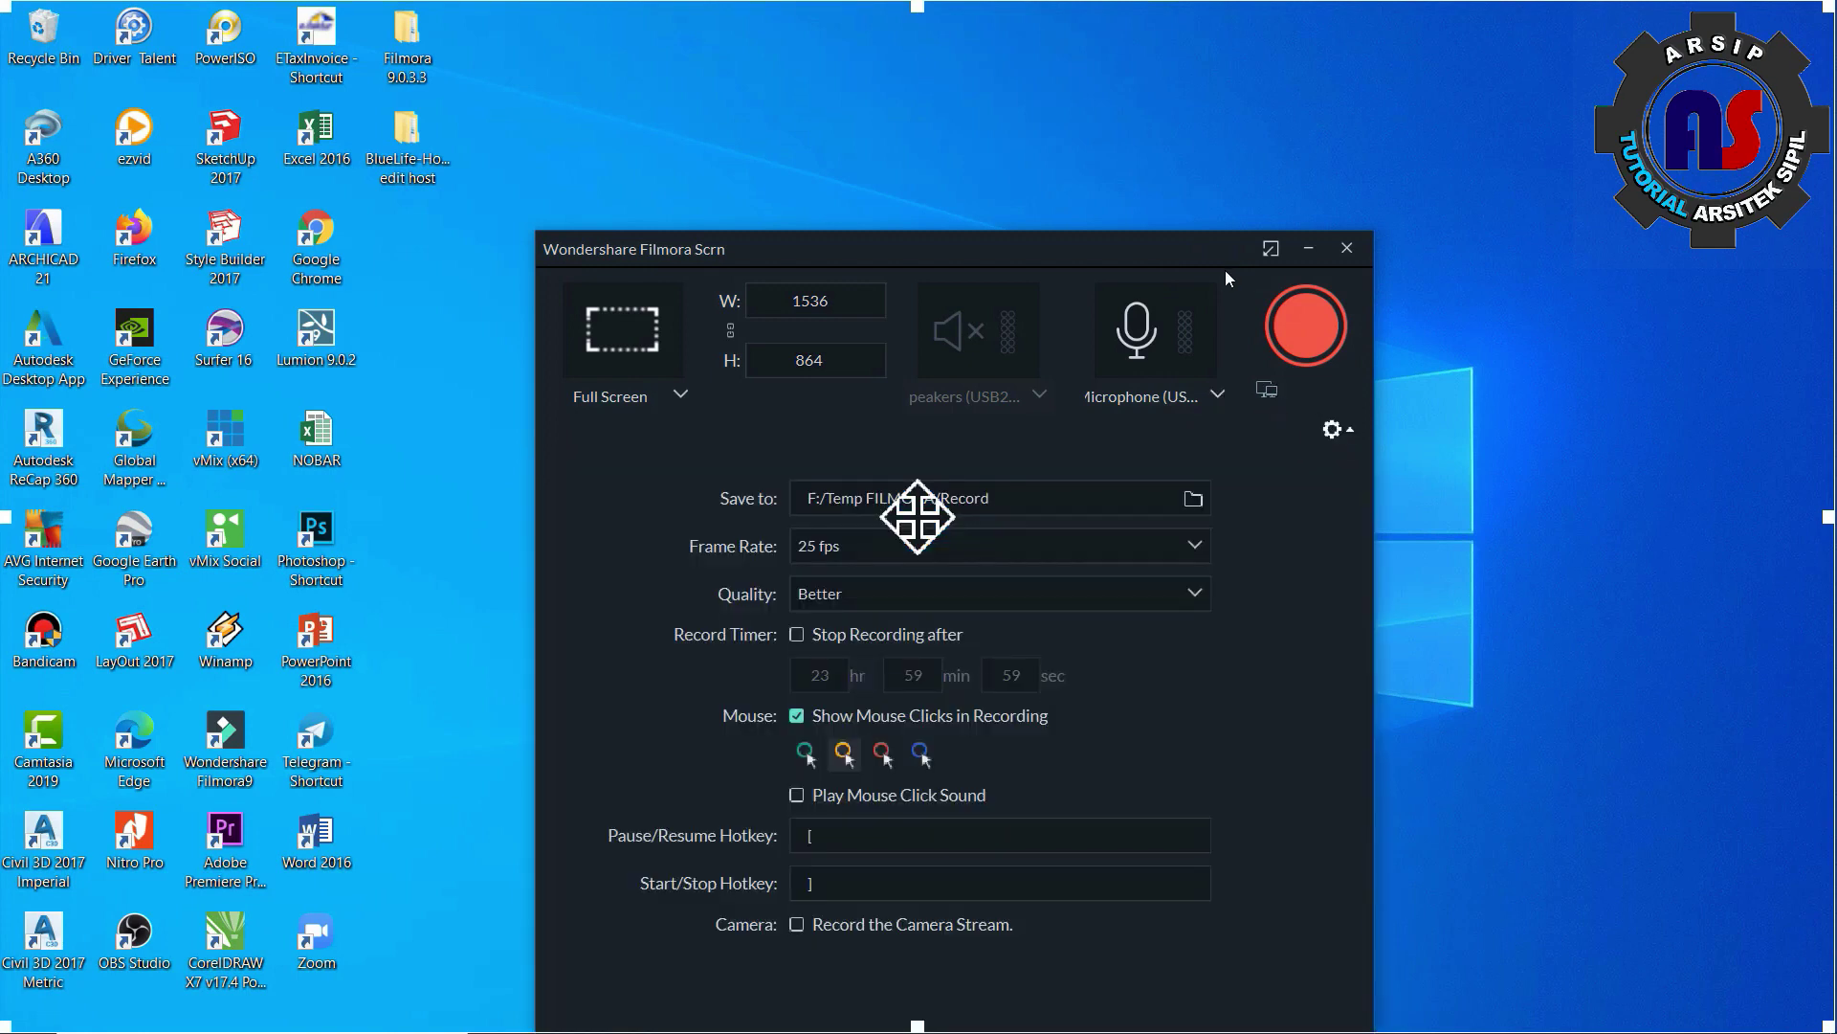
left_click_drag(1192, 248, 1213, 36)
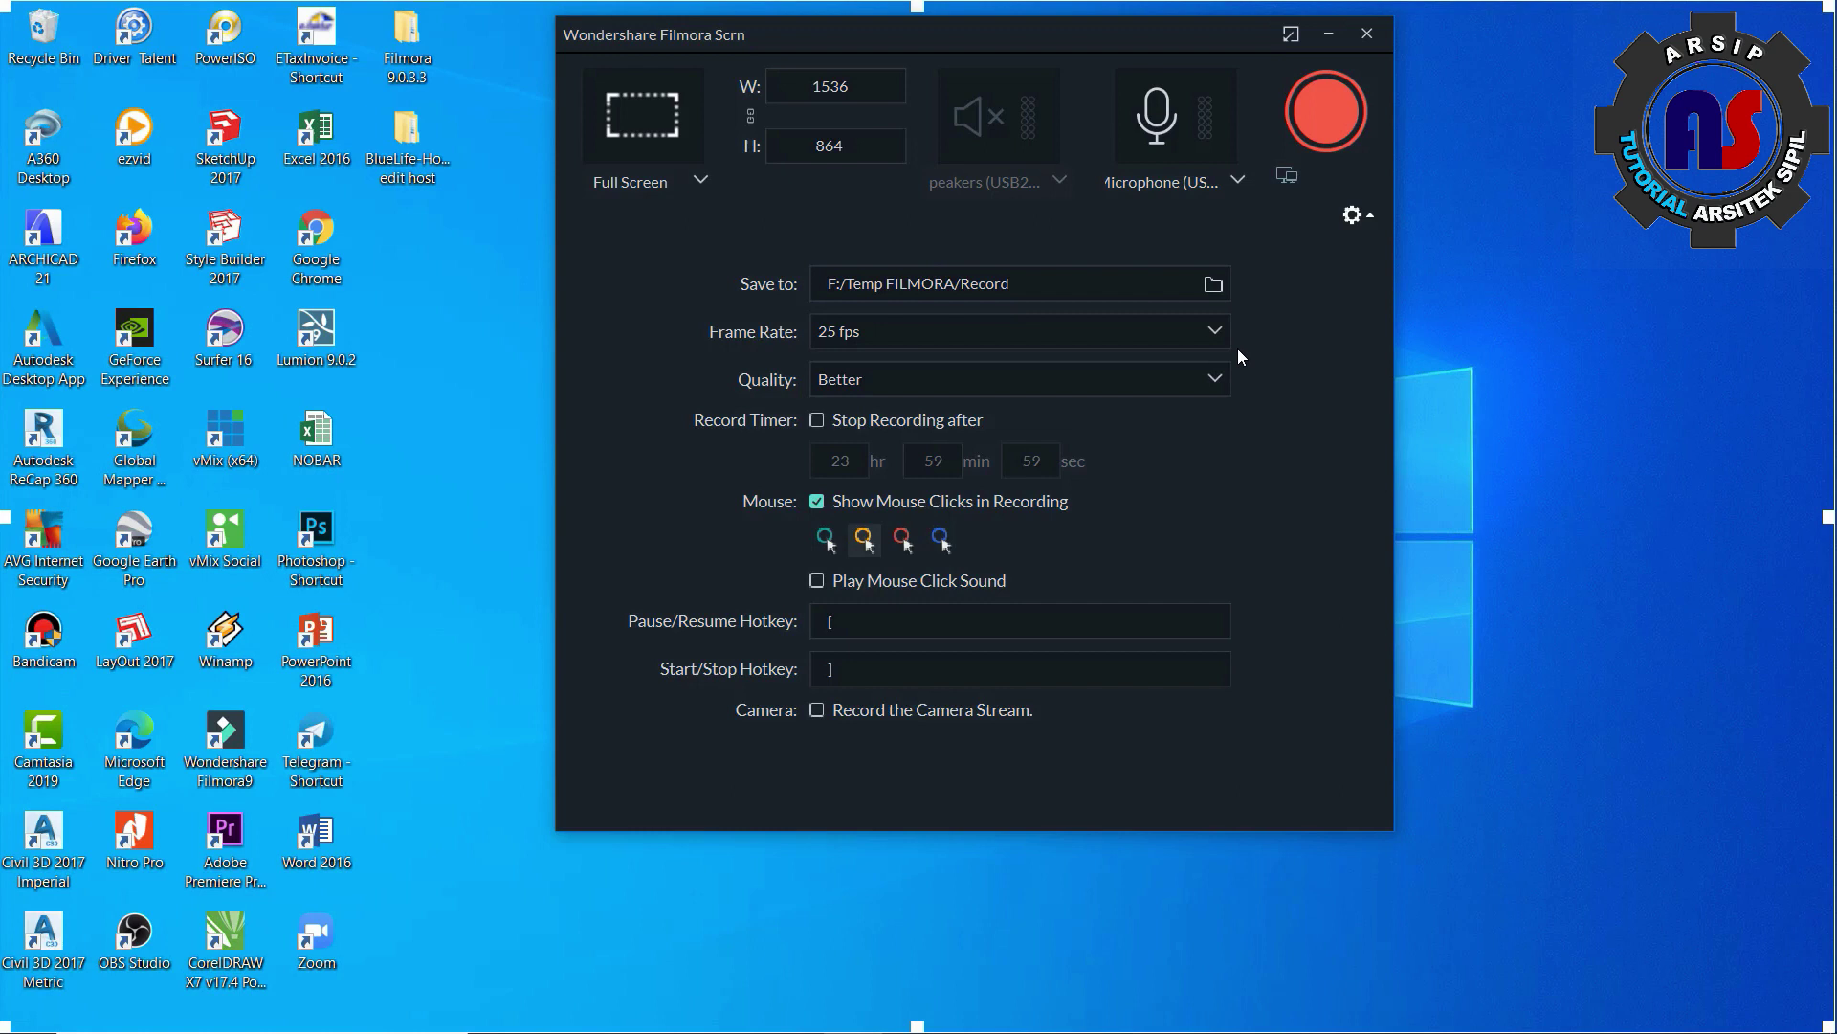
left_click(908, 379)
left_click(857, 421)
left_click(1369, 216)
left_click_drag(1166, 38, 1100, 266)
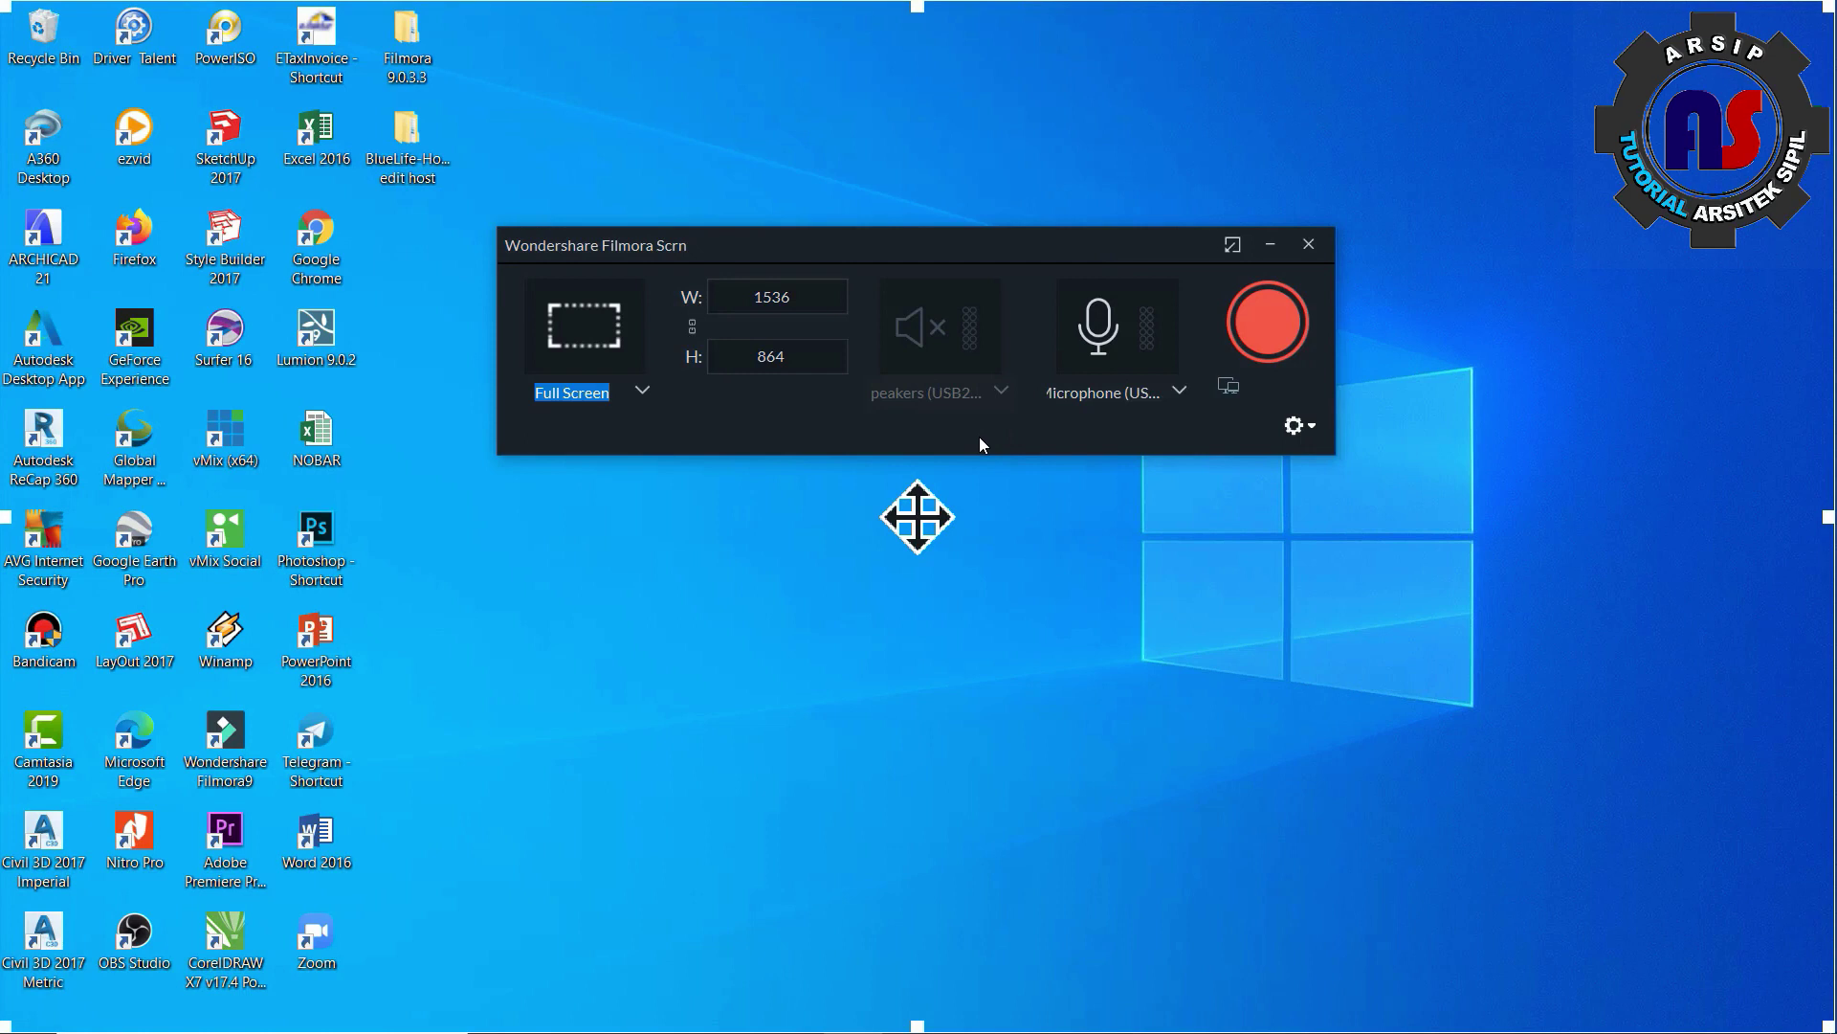
Start a full-screen recording and open a blank presentation in PowerPoint
left_click(1274, 329)
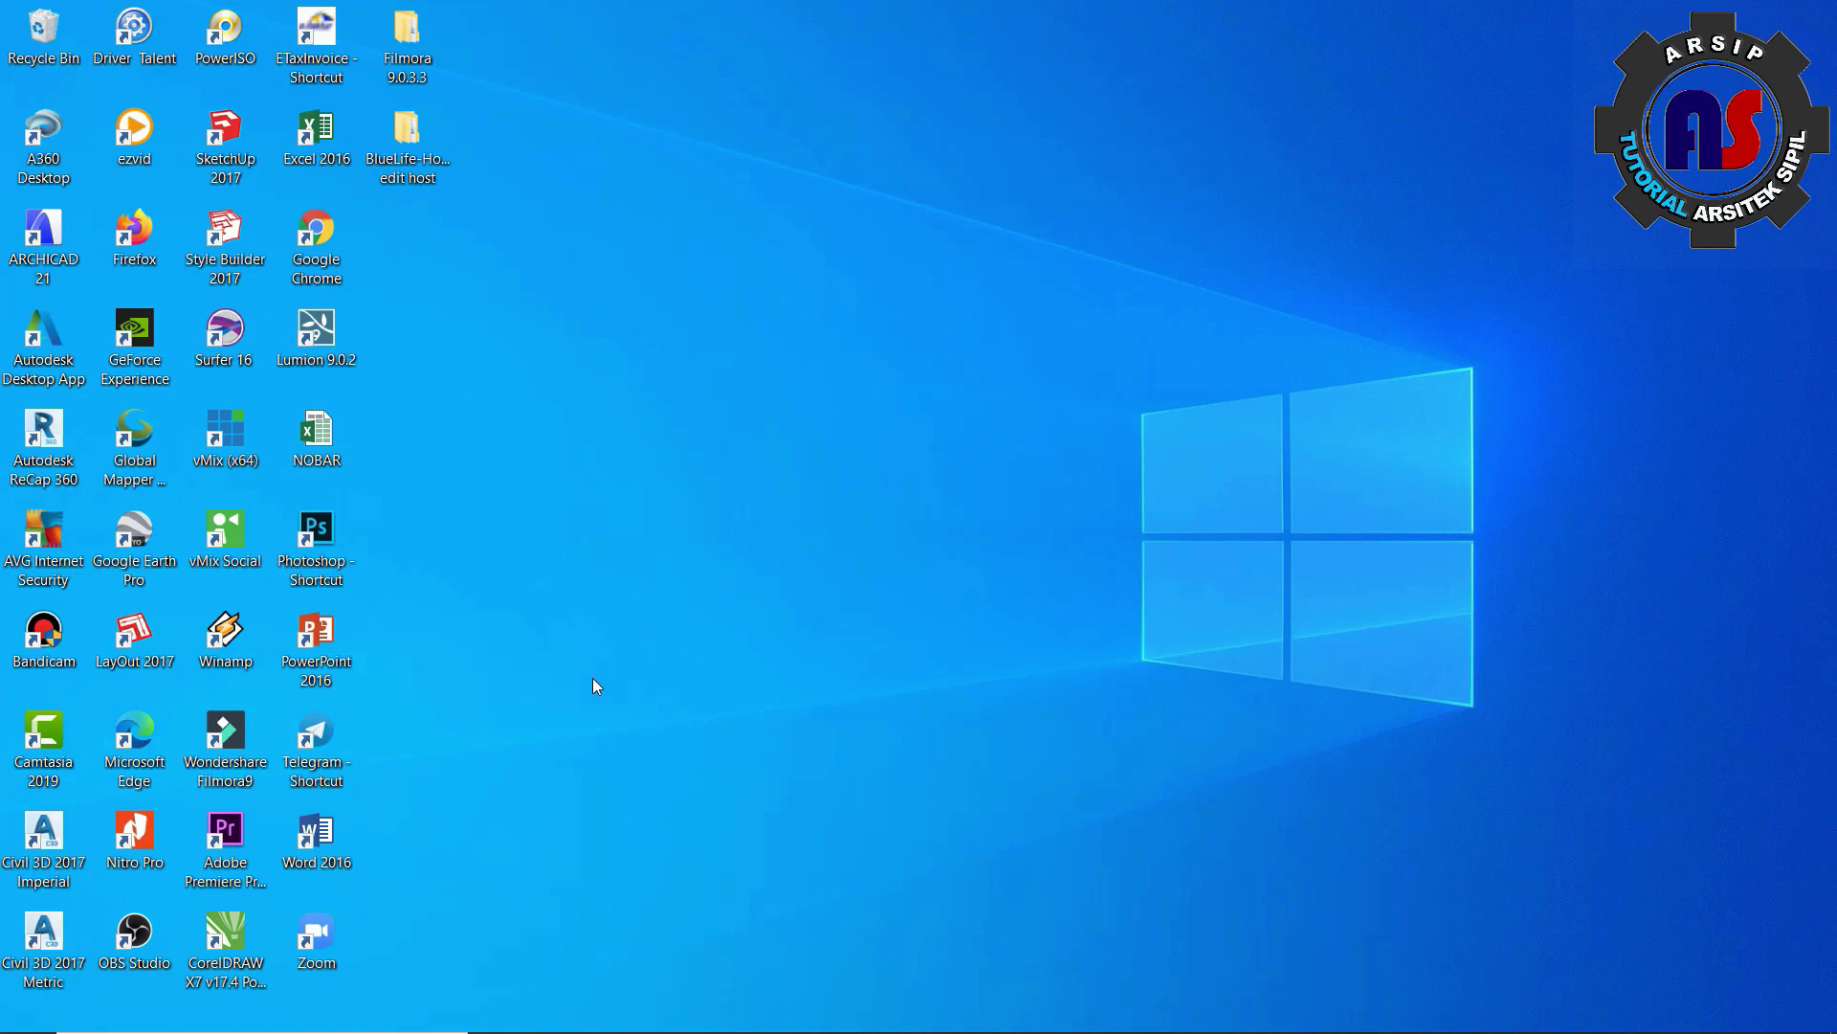
double_click(330, 633)
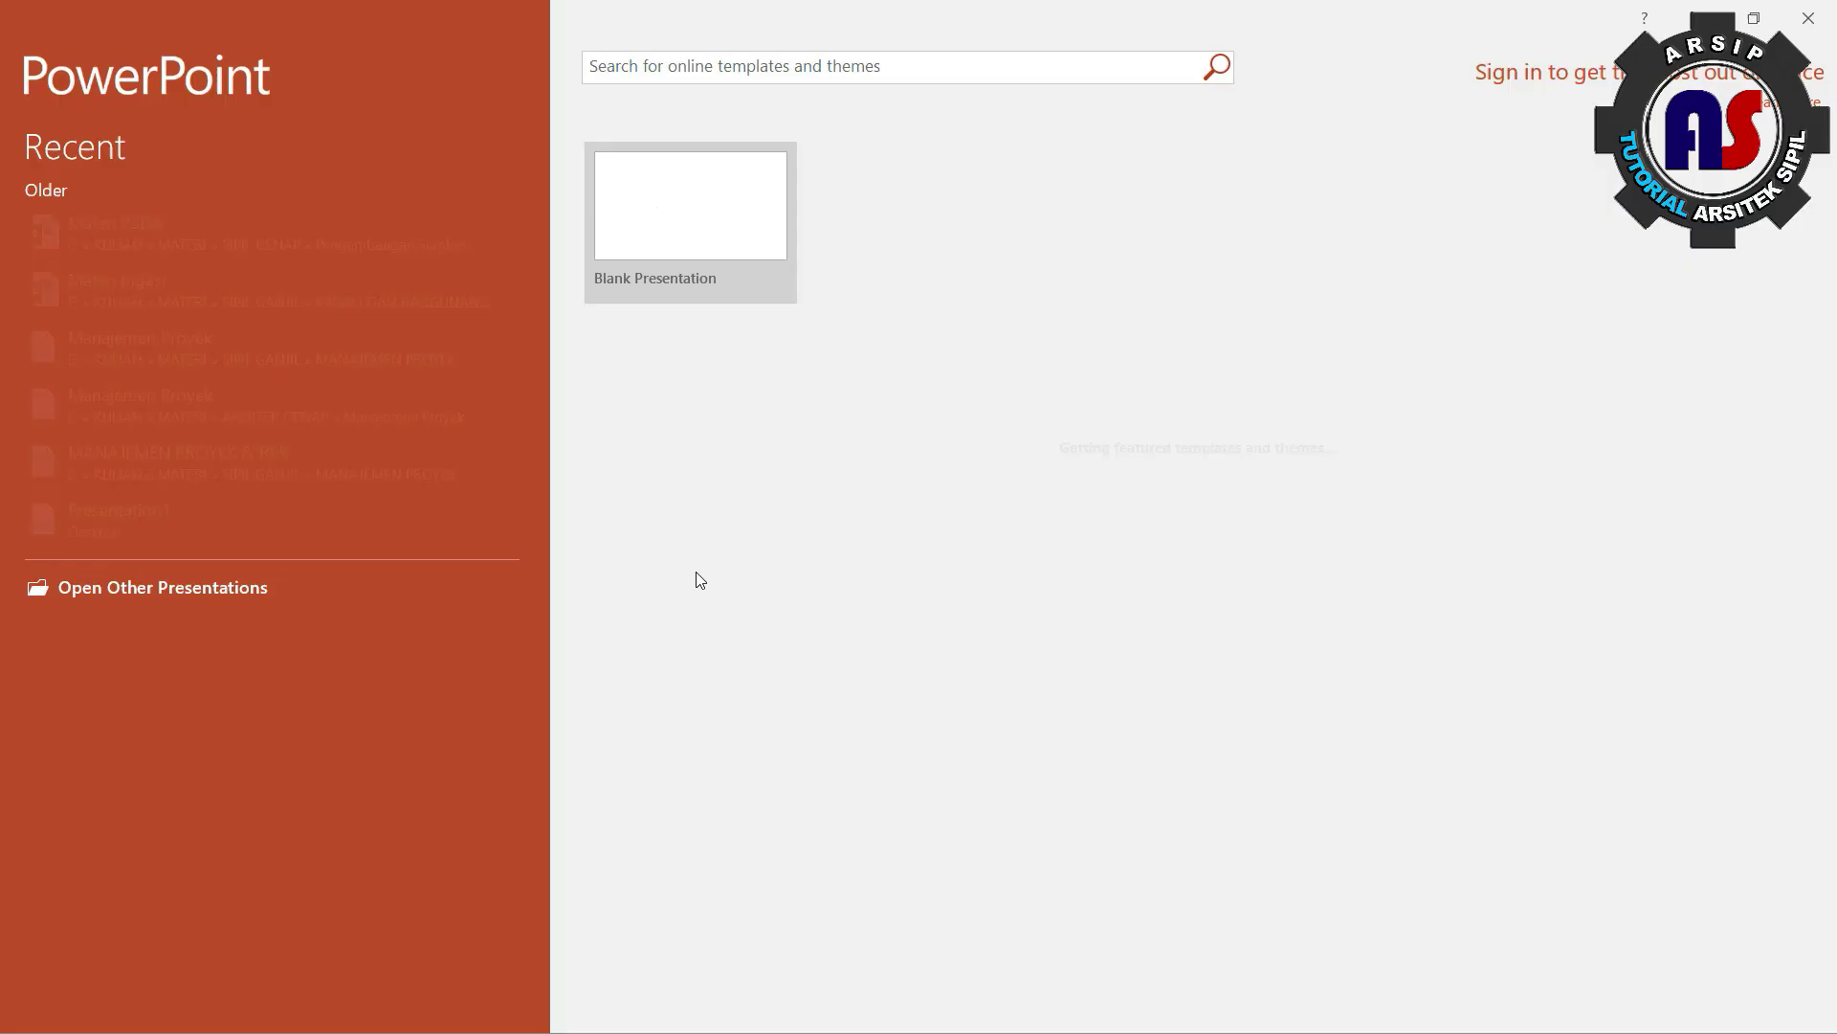
left_click(686, 194)
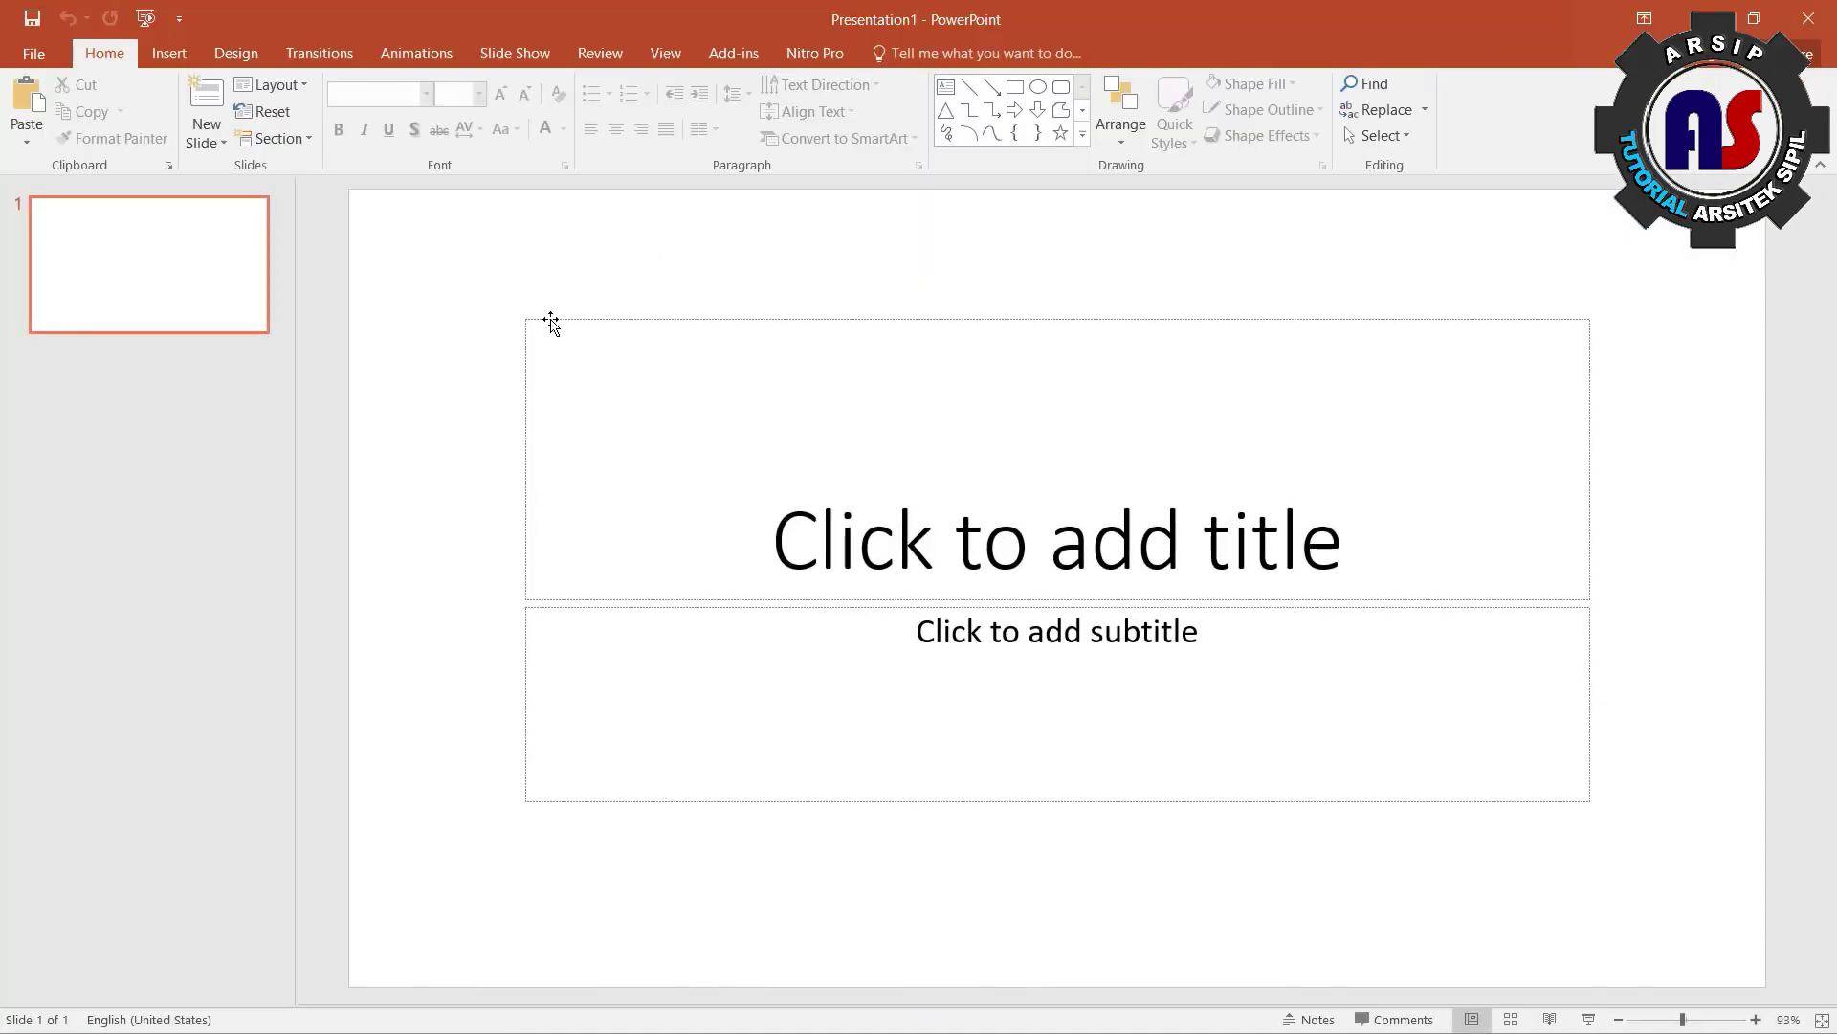
Delete the title and subtitle placeholders from the first slide
left_click(707, 505)
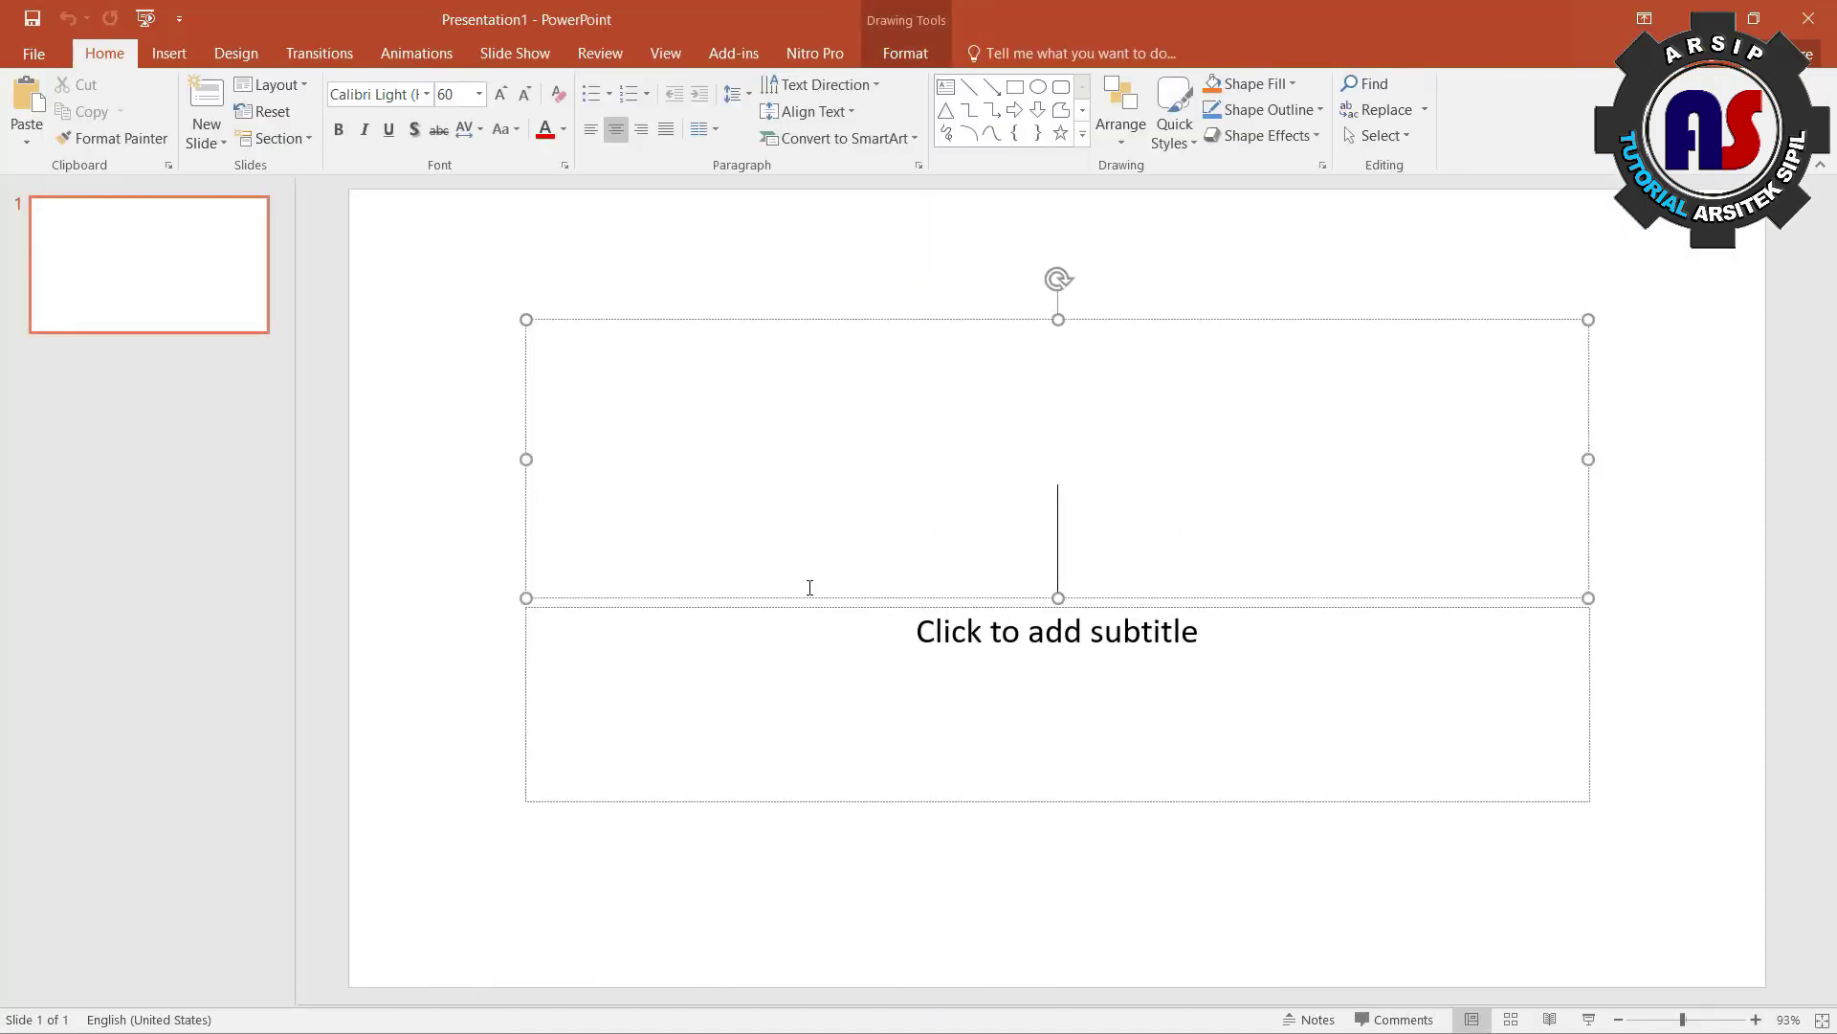
left_click(859, 595)
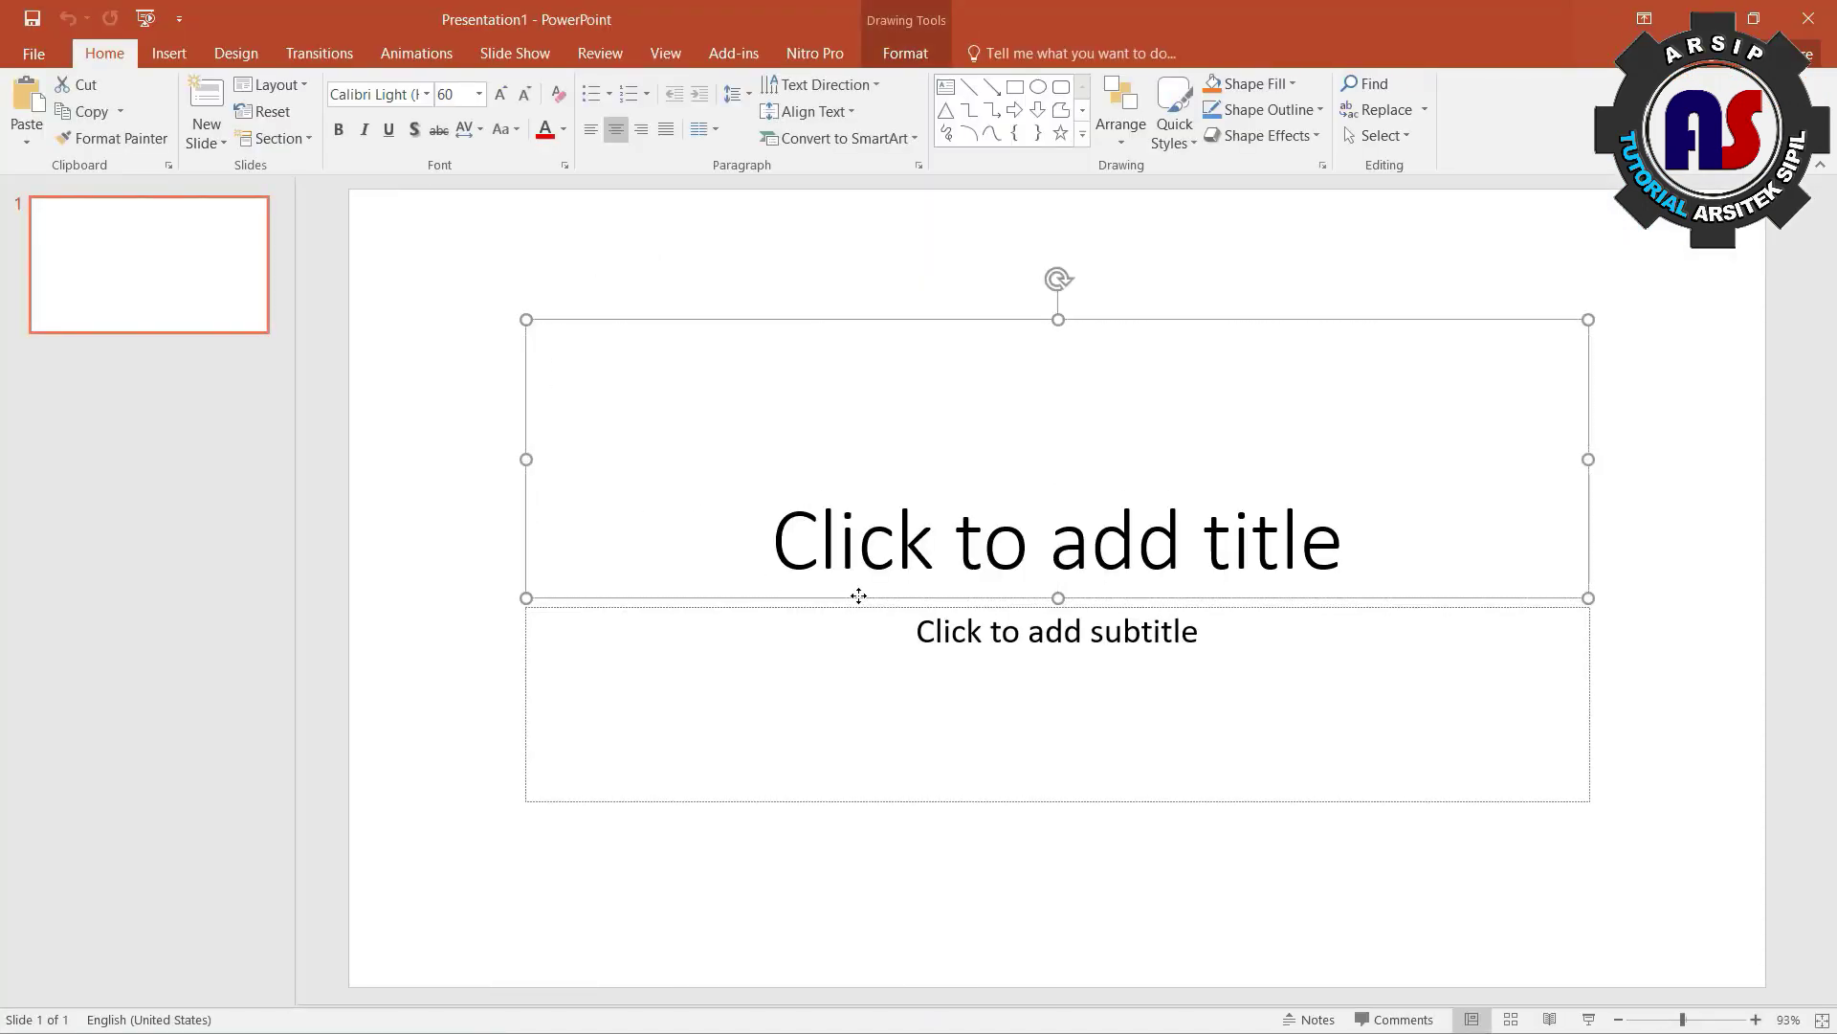
key("Delete")
key("Delete")
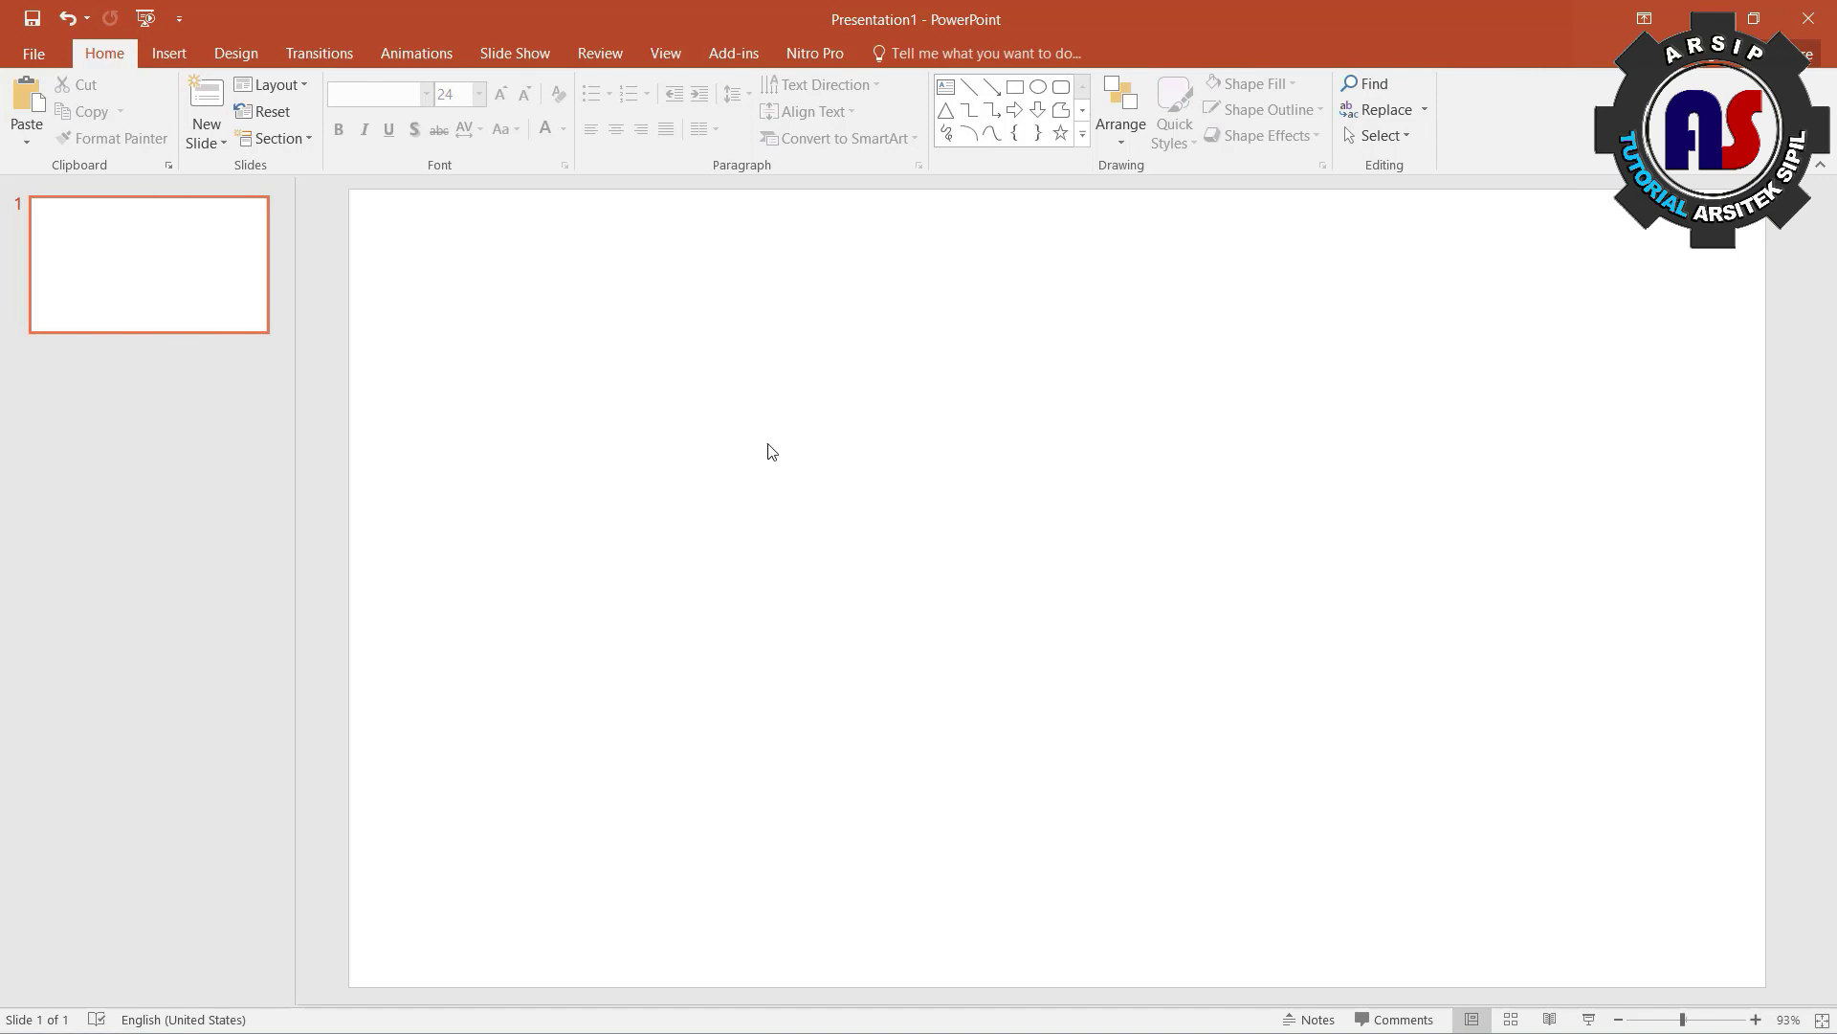
Draw a large rectangle in the middle of the empty slide and give it an orange shape style
left_click(171, 56)
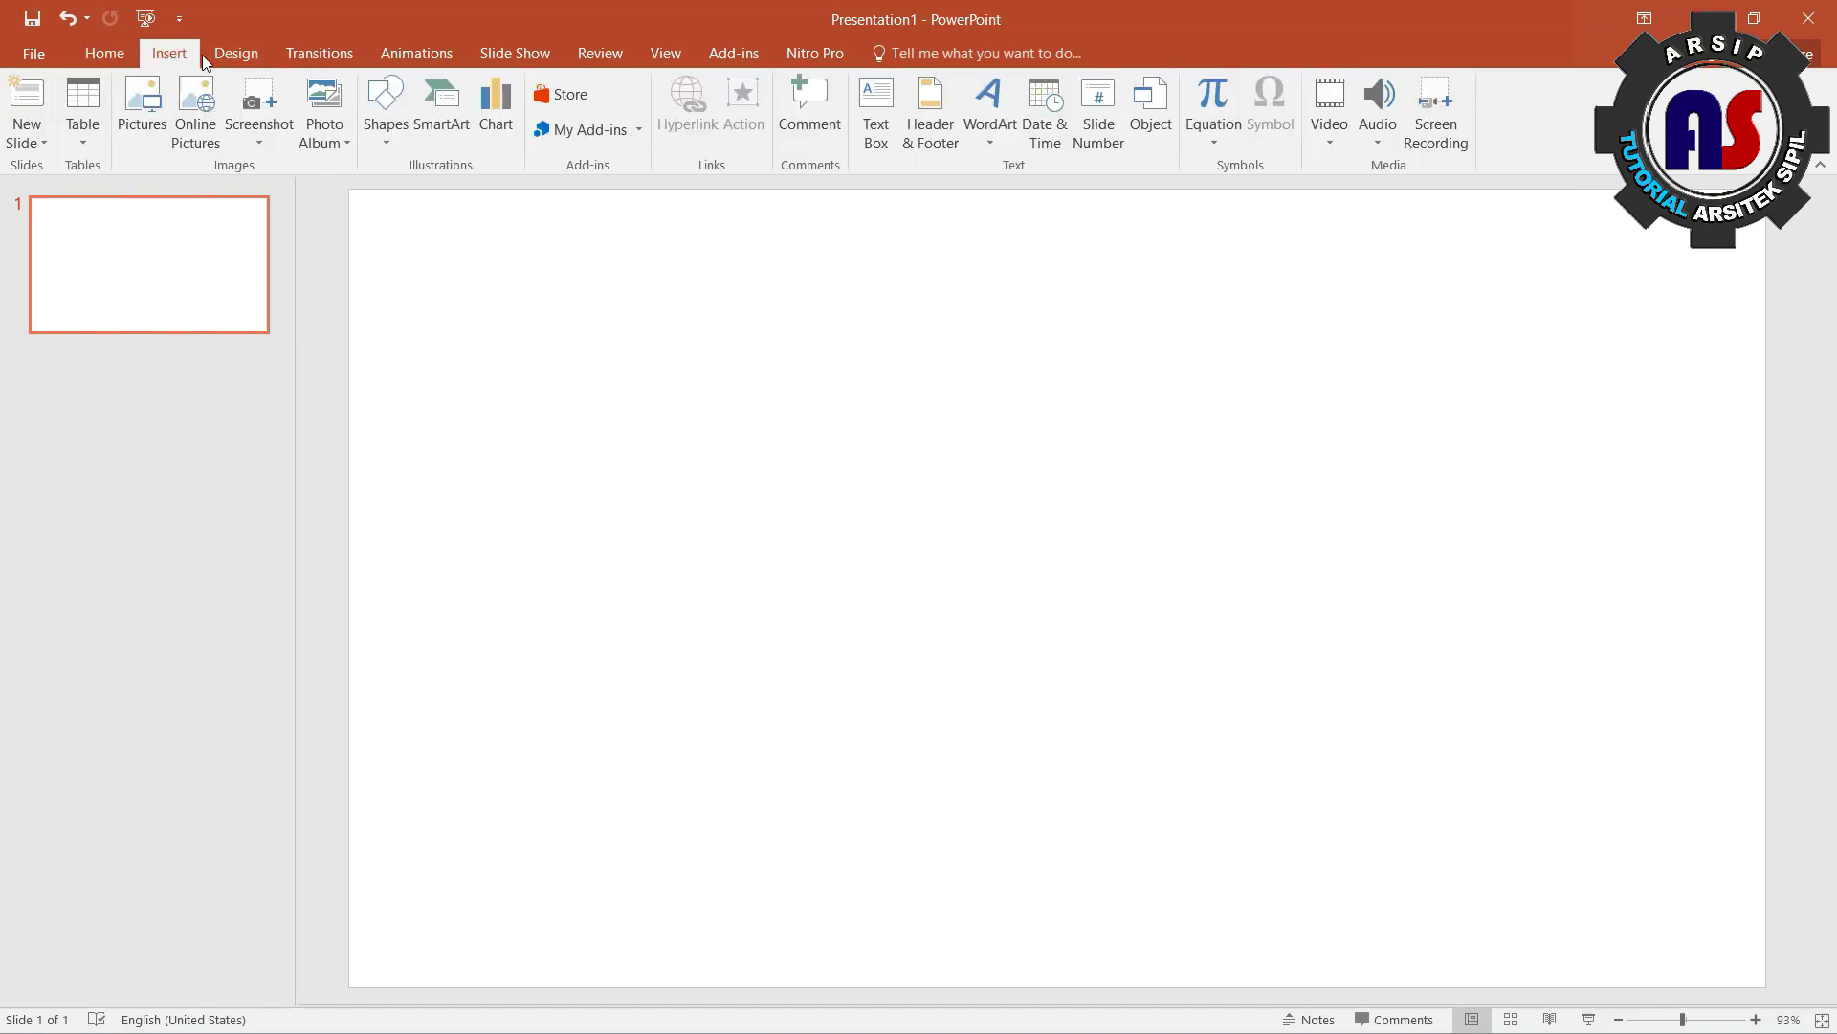
left_click(386, 108)
left_click(443, 192)
left_click_drag(604, 330, 1102, 642)
left_click(472, 107)
Draw a blue rectangle with snipped top corners overlapping the upper right of the orange rectangle
left_click(169, 54)
left_click(386, 107)
left_click(442, 304)
mouse_move(985, 275)
left_mouse_down()
mouse_move(1366, 590)
mouse_move(1399, 477)
left_mouse_up()
Show the slide design themes, end the screen recording and close the recorder window in Filmora9
left_click(239, 54)
left_click(1284, 522)
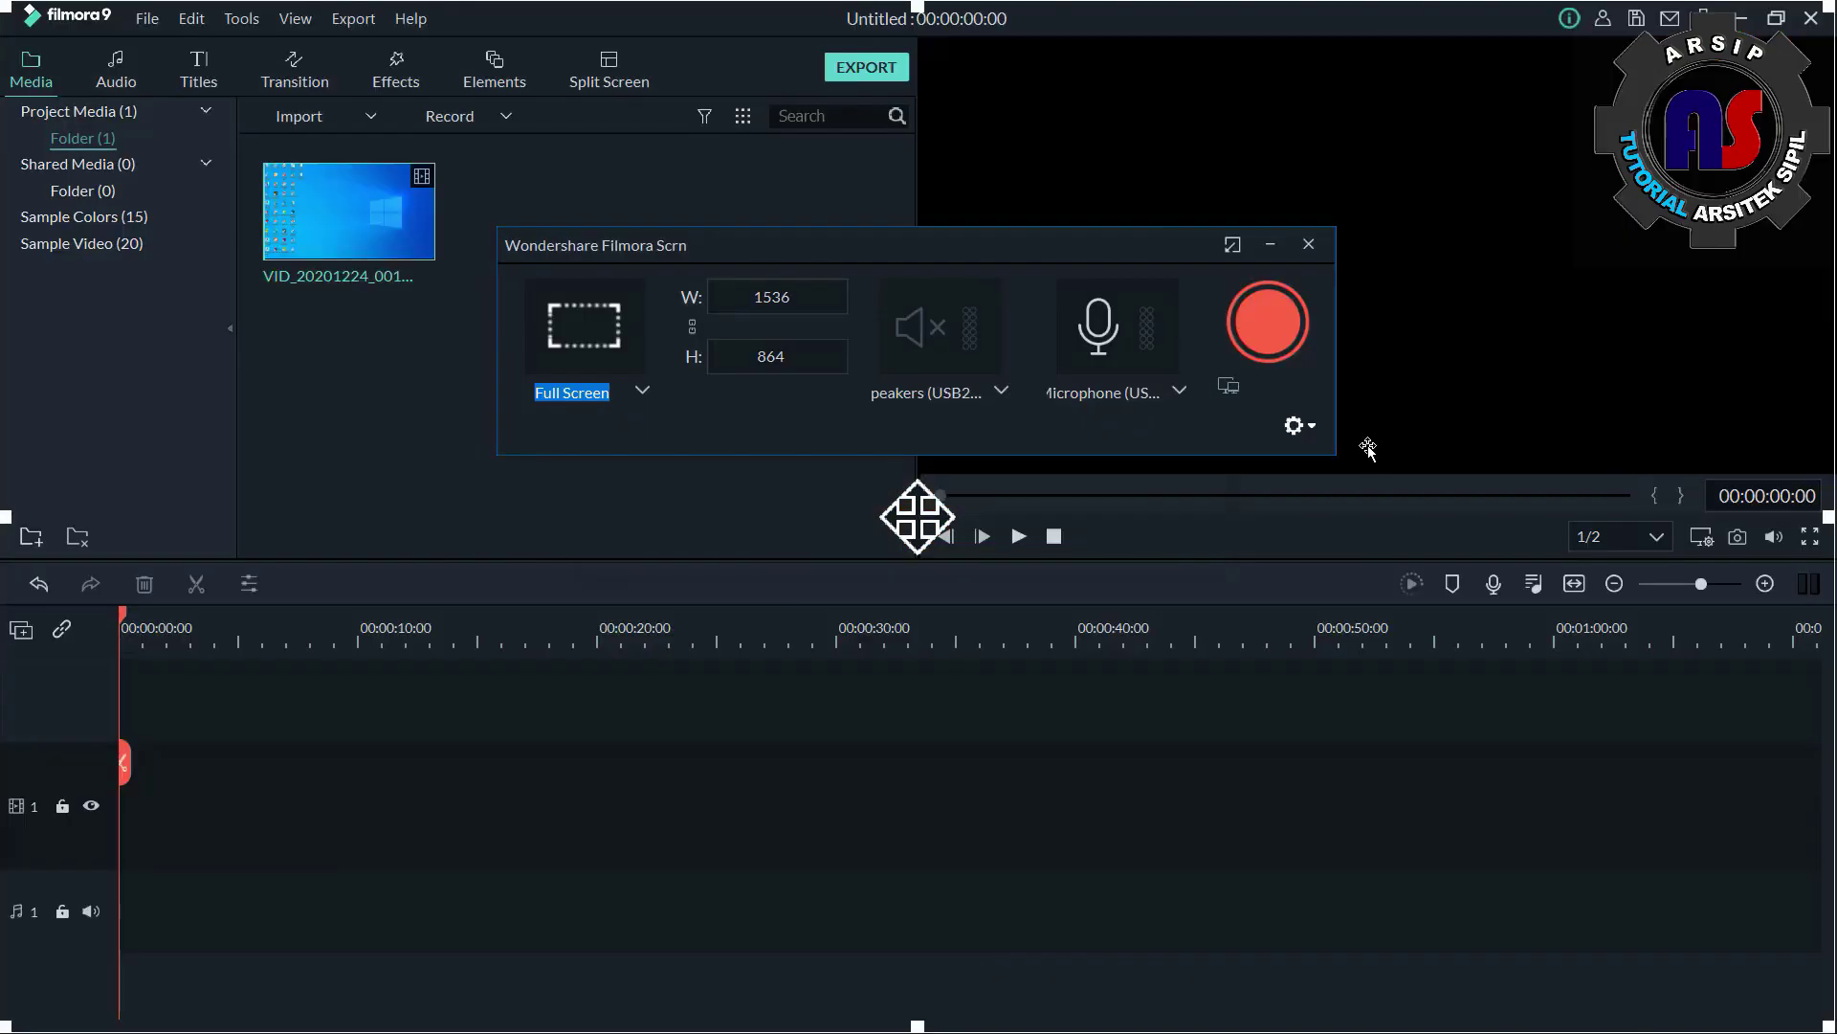
left_click(1311, 244)
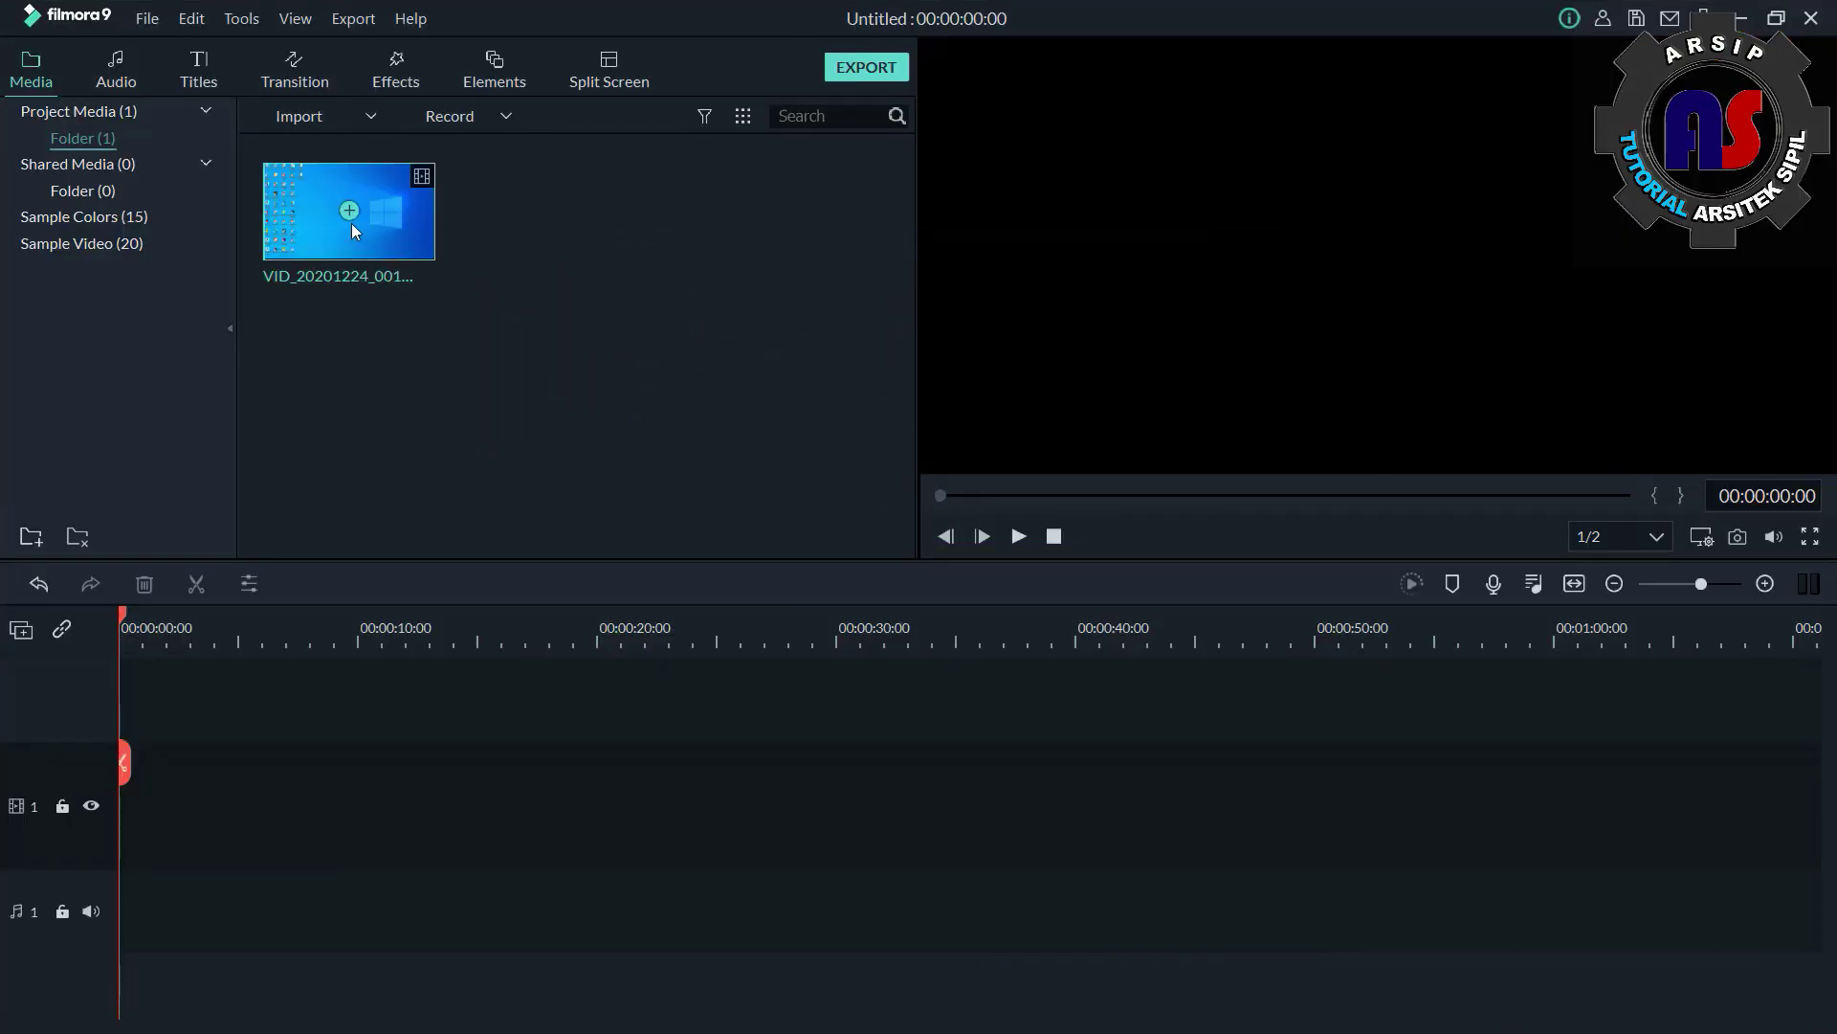
Play the recorded screen clip in the preview and skip ahead to the part with the drawn shapes
double_click(319, 231)
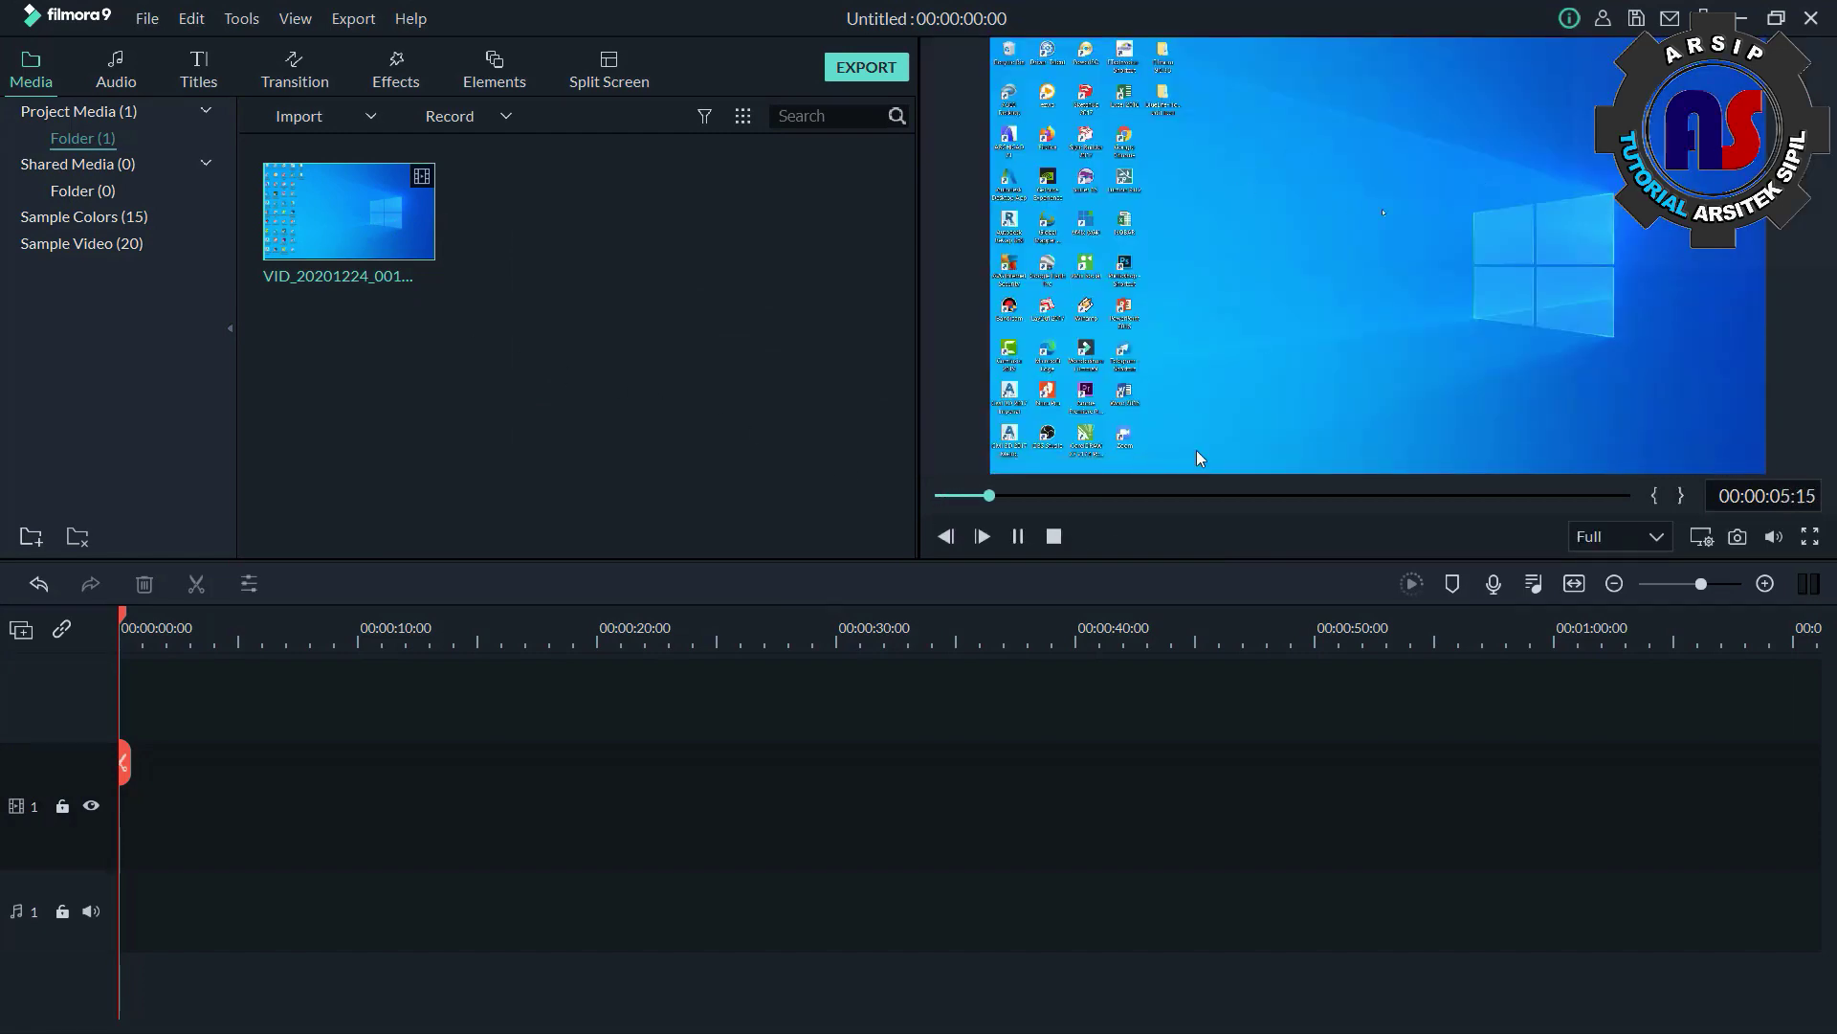
left_click(1265, 495)
left_click(1498, 495)
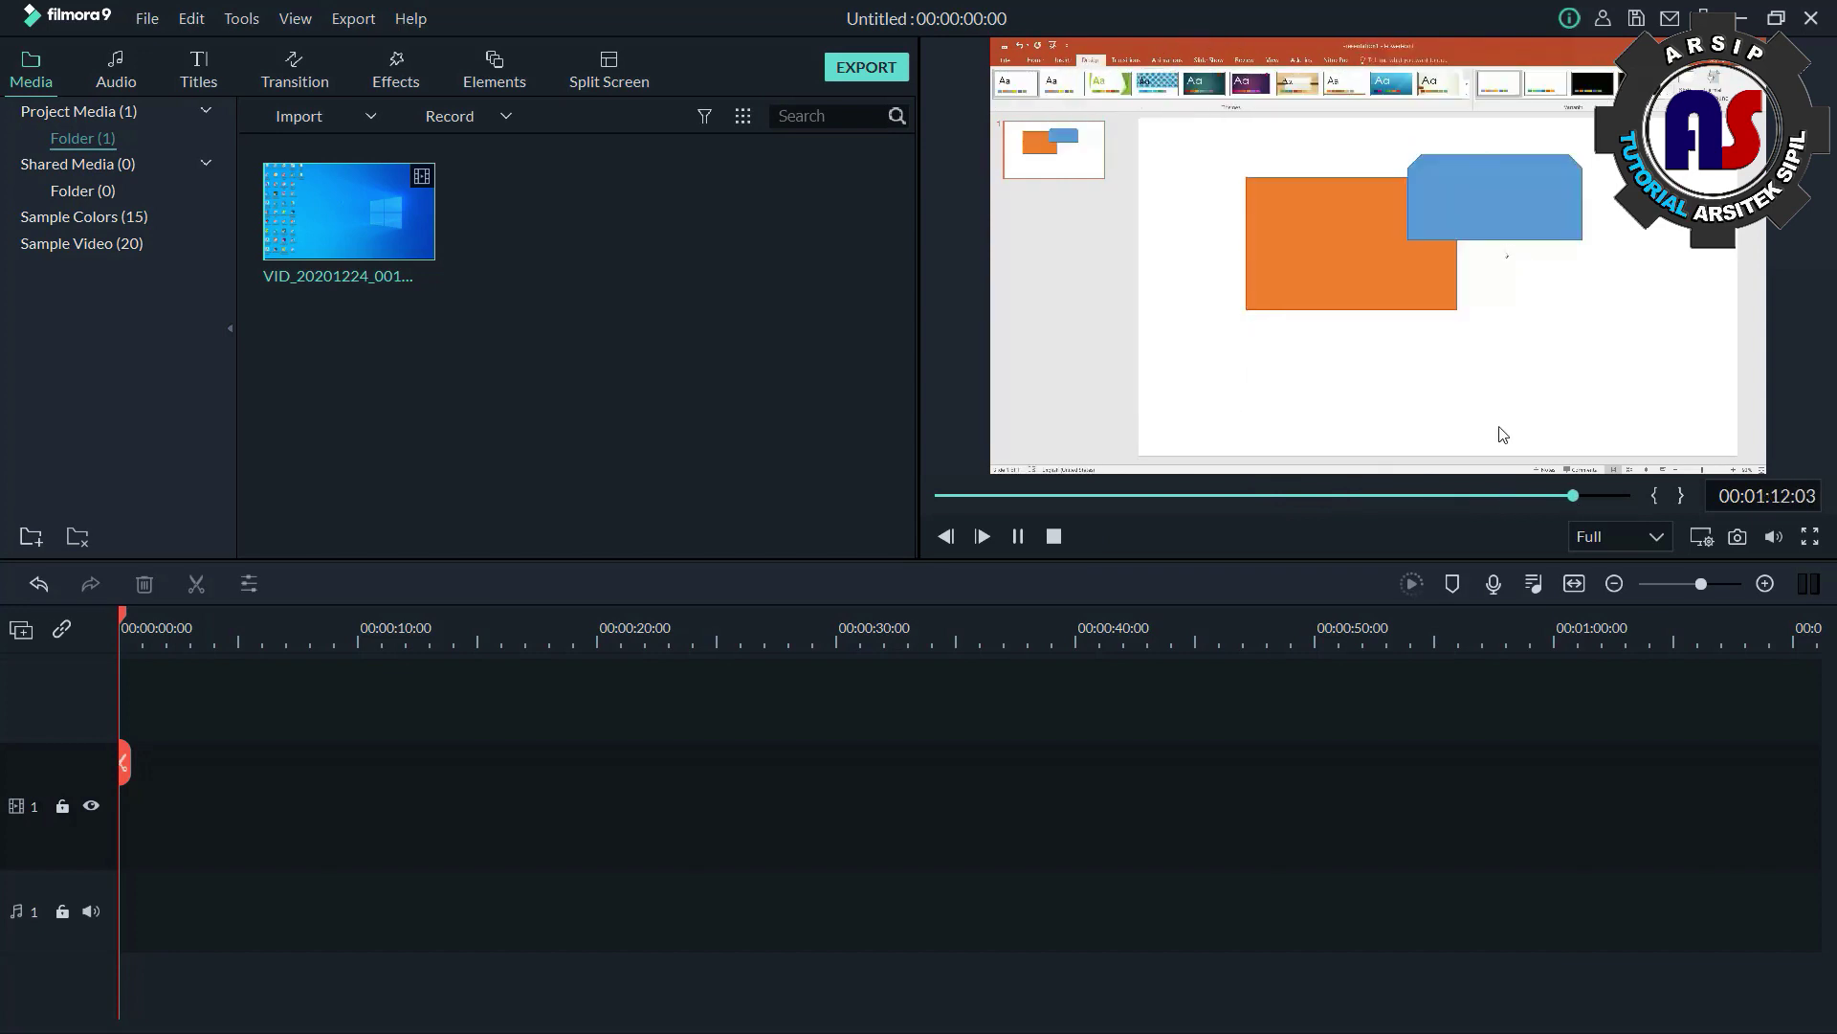